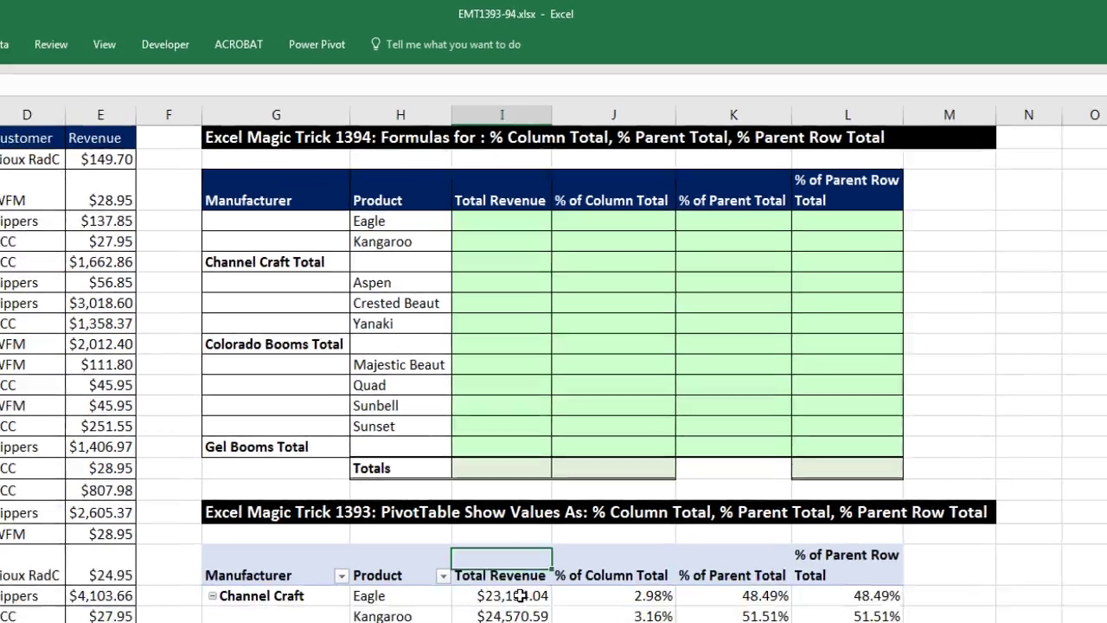
- Examine the Total Revenue figures for Channel Craft's products and its manufacturer subtotal in the PivotTable
left_click(518, 622)
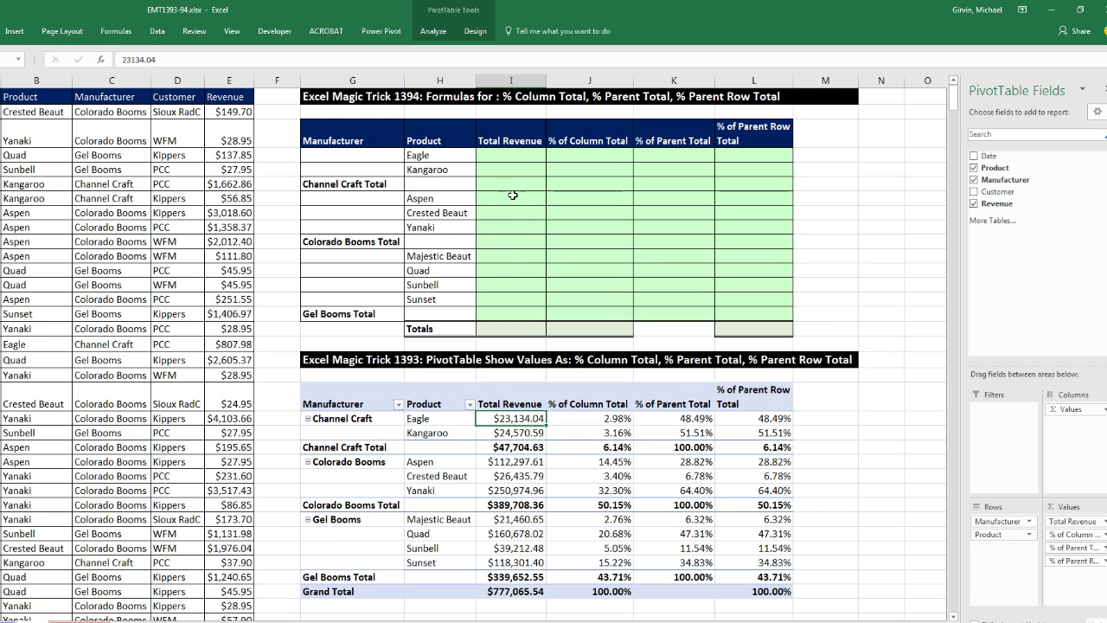
left_click(516, 158)
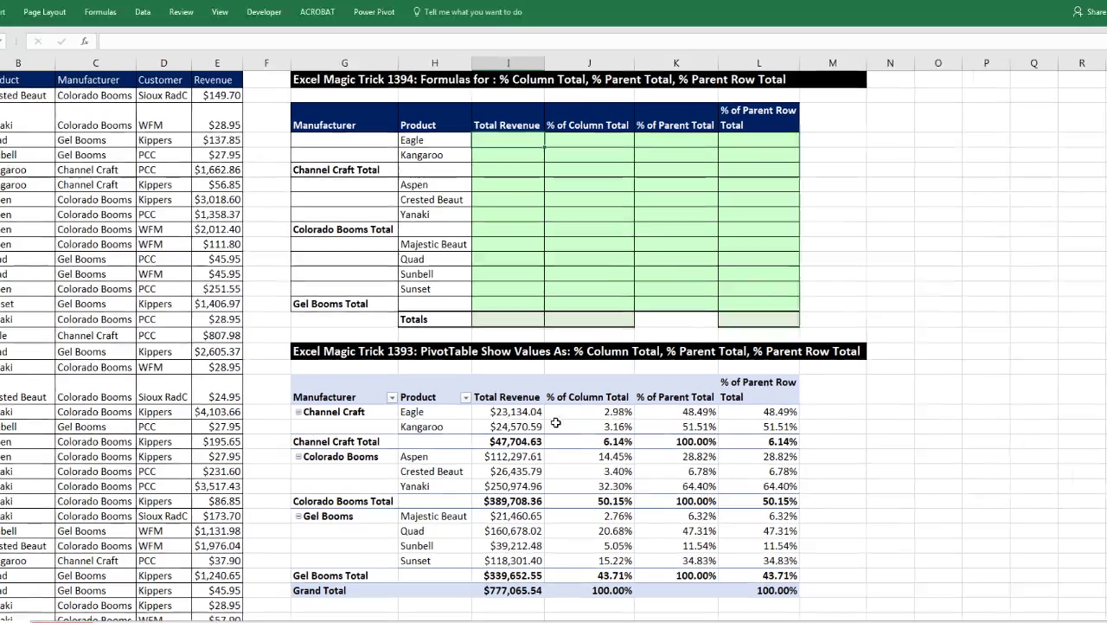
mouse_move(506, 422)
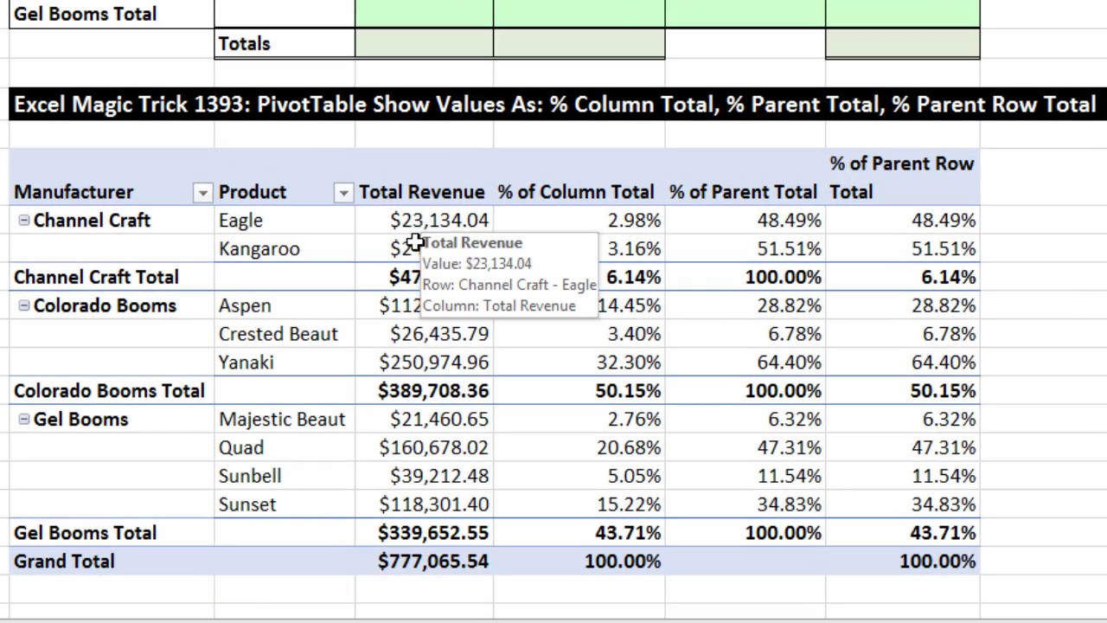
mouse_move(417, 227)
left_mouse_down()
mouse_move(432, 560)
mouse_move(460, 343)
mouse_move(430, 222)
left_mouse_up()
left_click(423, 248)
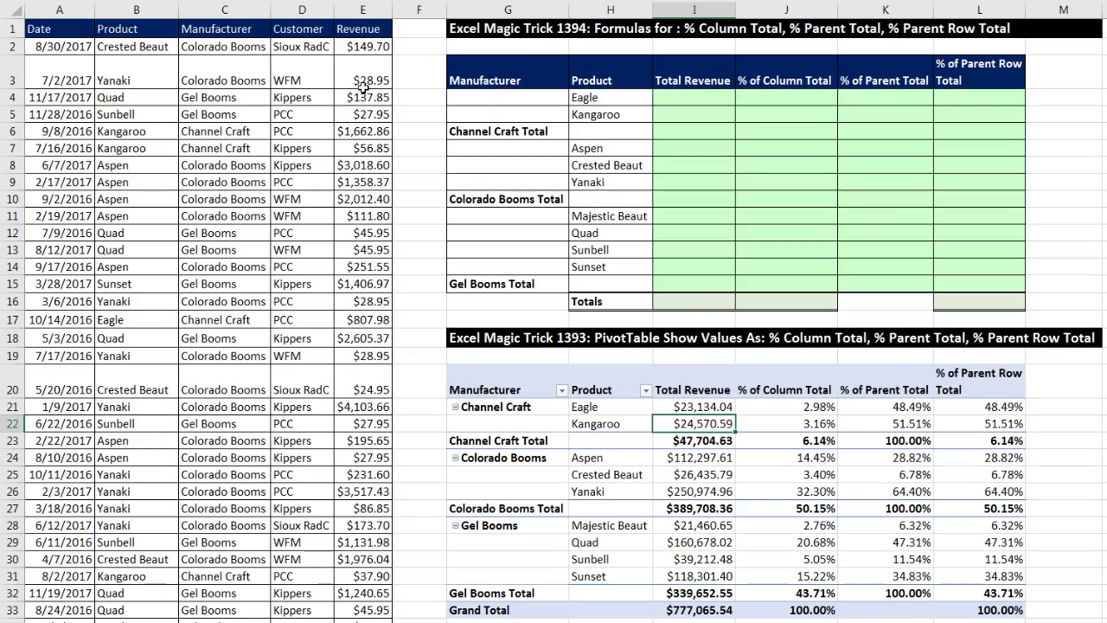
left_click(604, 423)
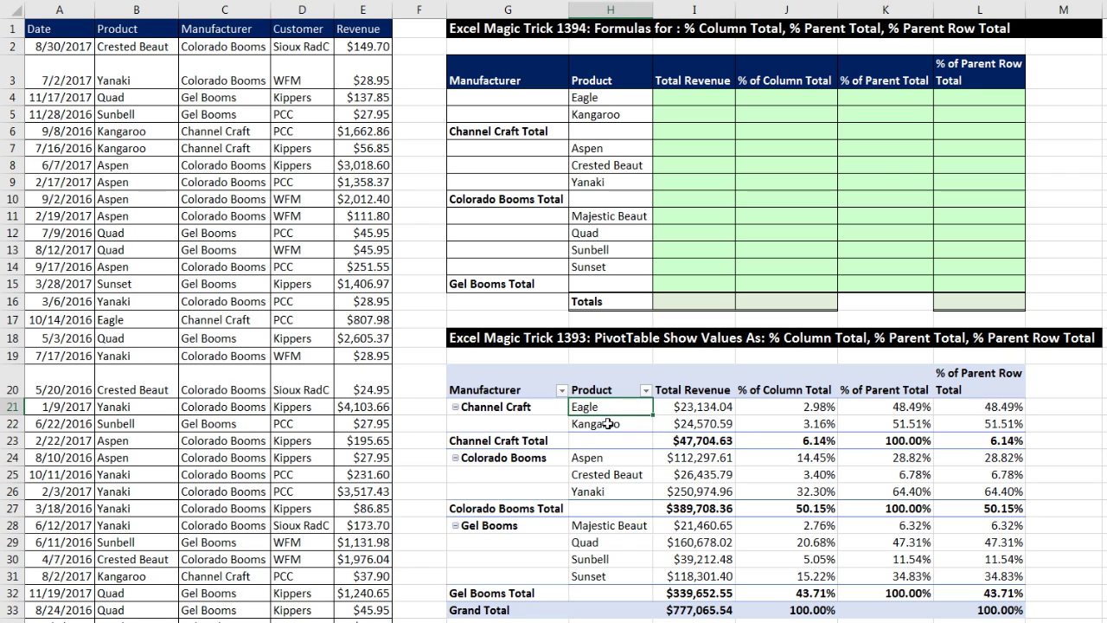
left_click(714, 442)
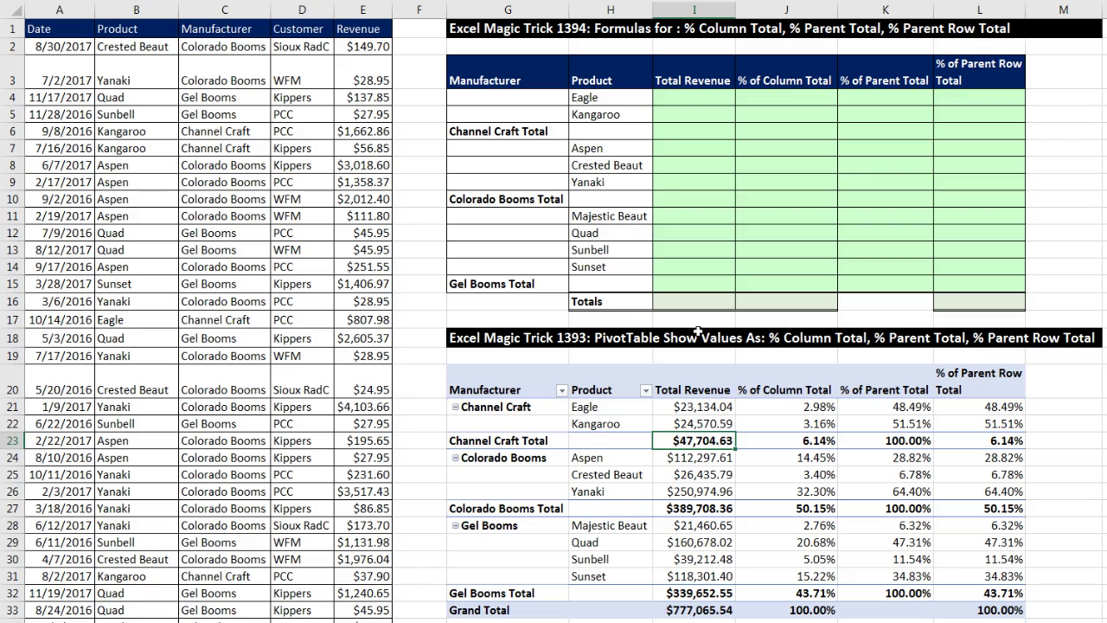
- Start a SUMIFS formula in the Eagle row's Total Revenue cell, with the absolute sum range $E$2:$E$724
left_click(685, 98)
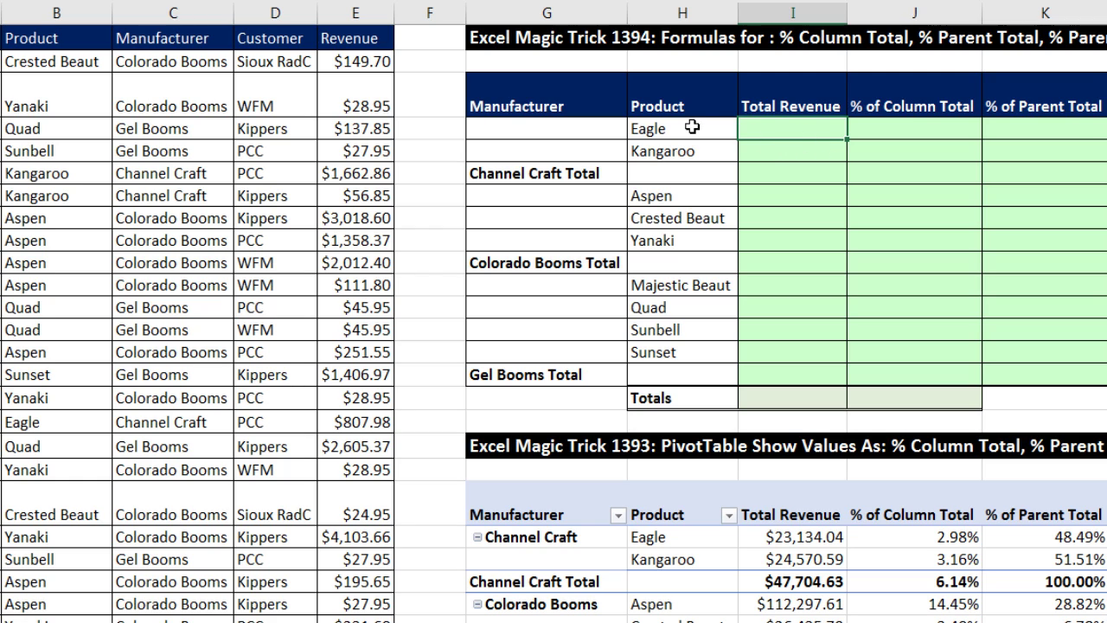
left_click(695, 125)
left_click(798, 127)
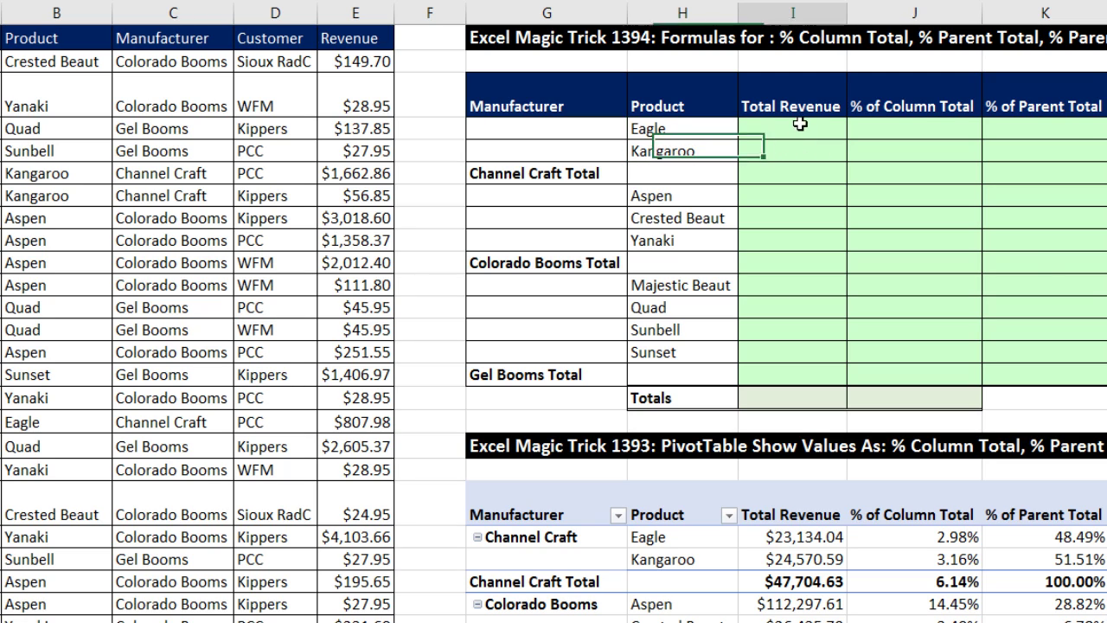
type("=sumifs")
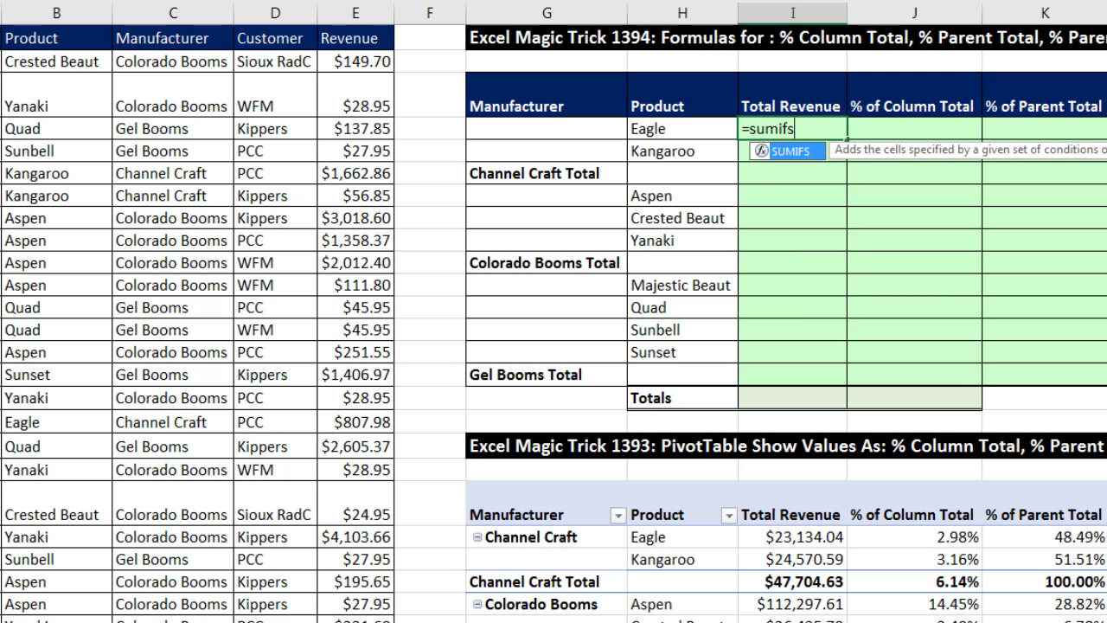
key("Tab")
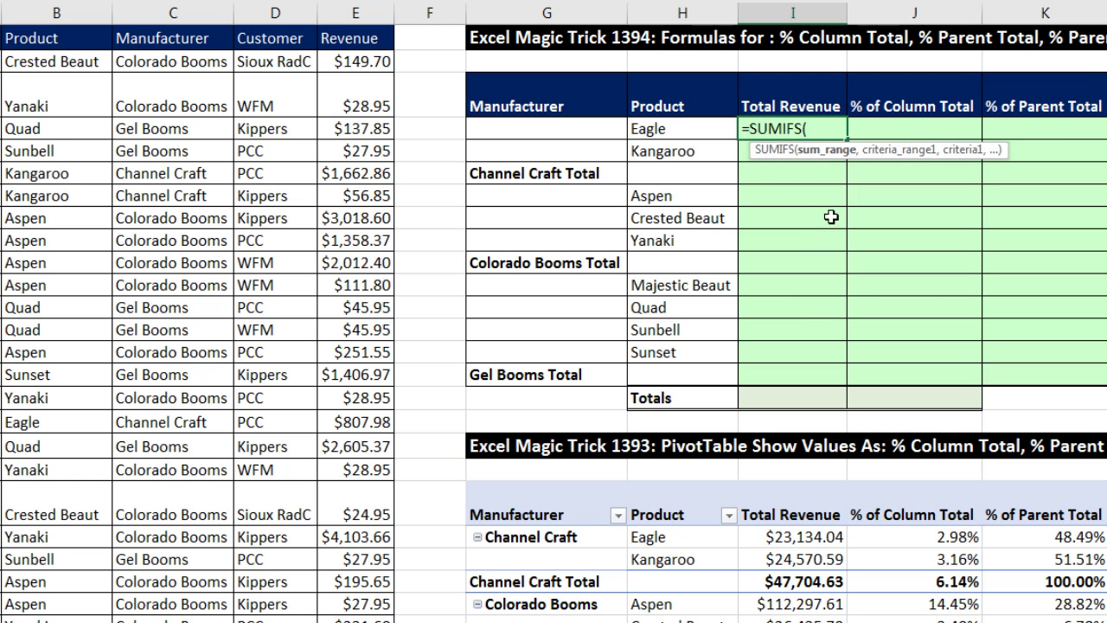
left_click(346, 68)
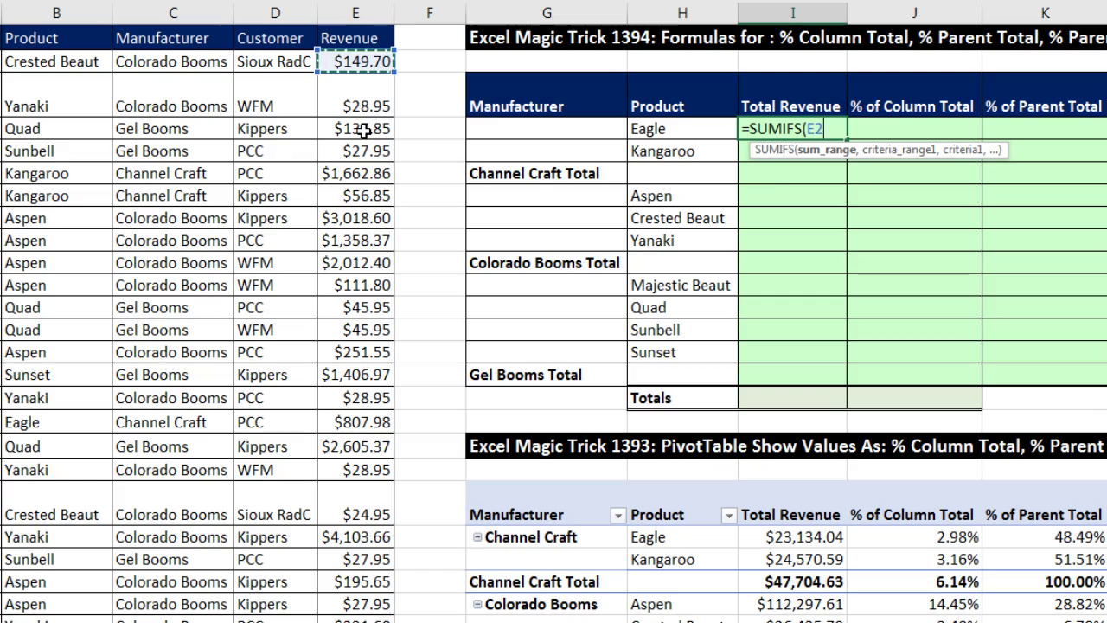
key("ctrl+shift+Down")
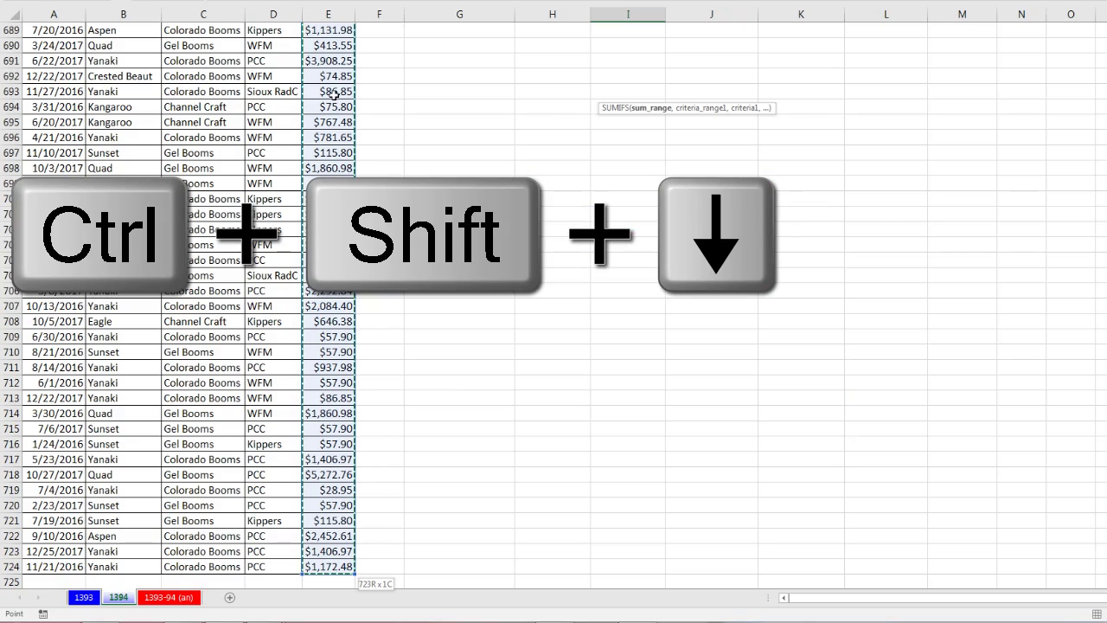
key("F4")
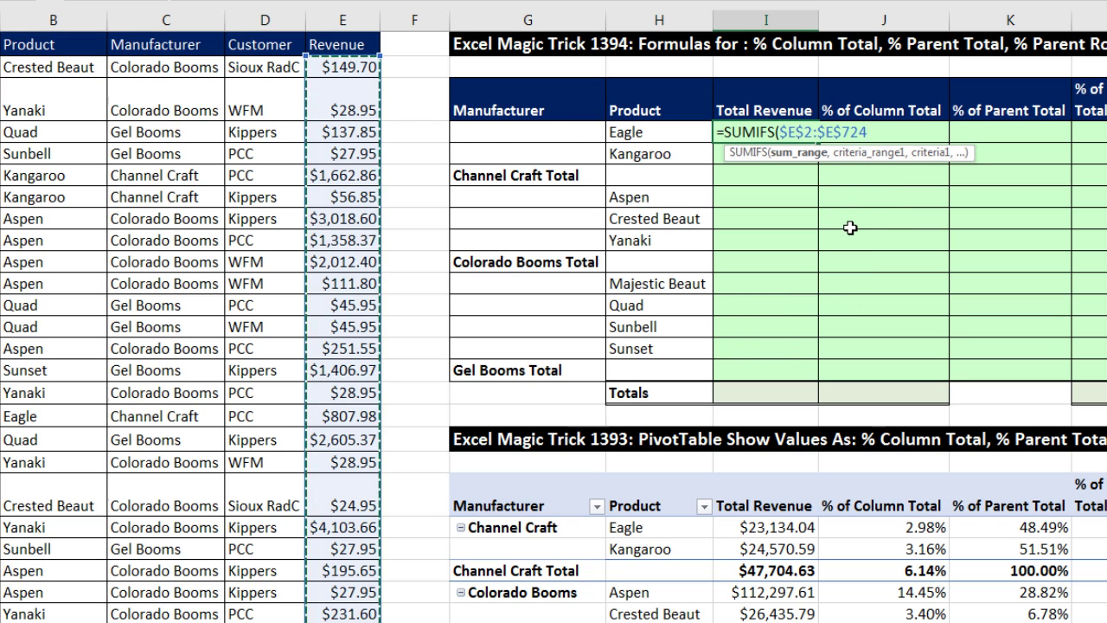
- Complete the SUMIFS formula with criteria range $B$2:$B$724 and criterion H4, and enter it in the cell
type(",")
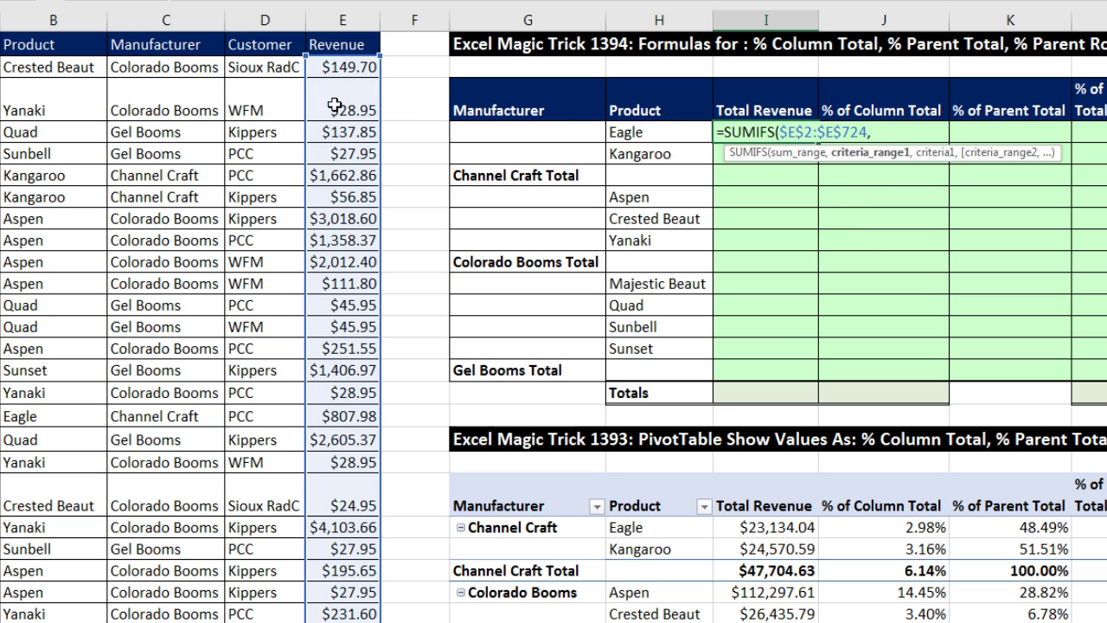
left_click(73, 65)
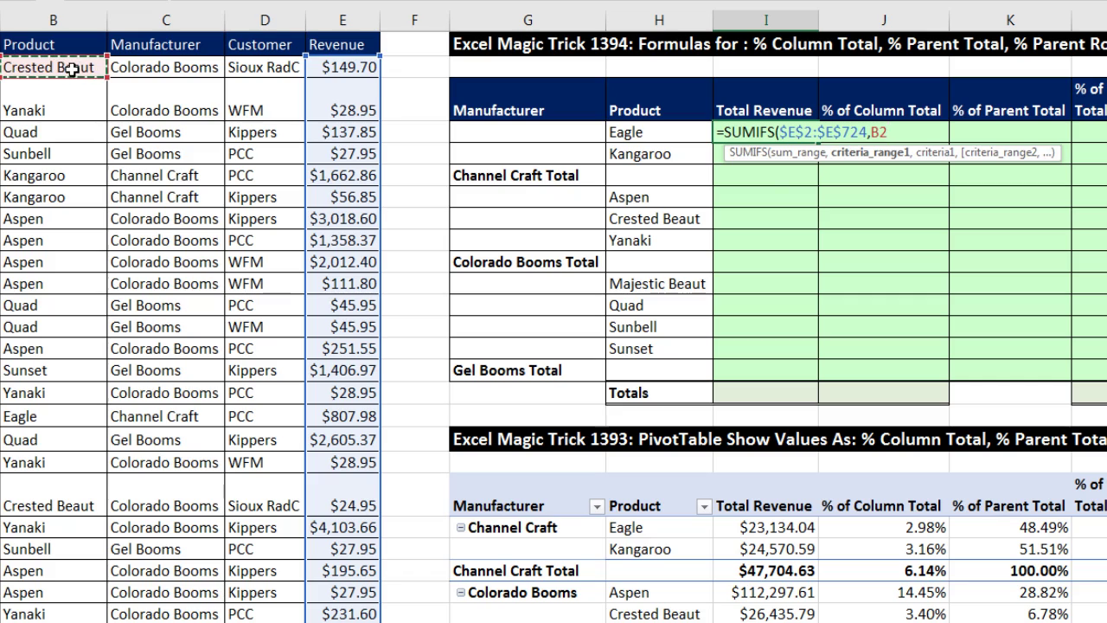
key("ctrl+shift+Down")
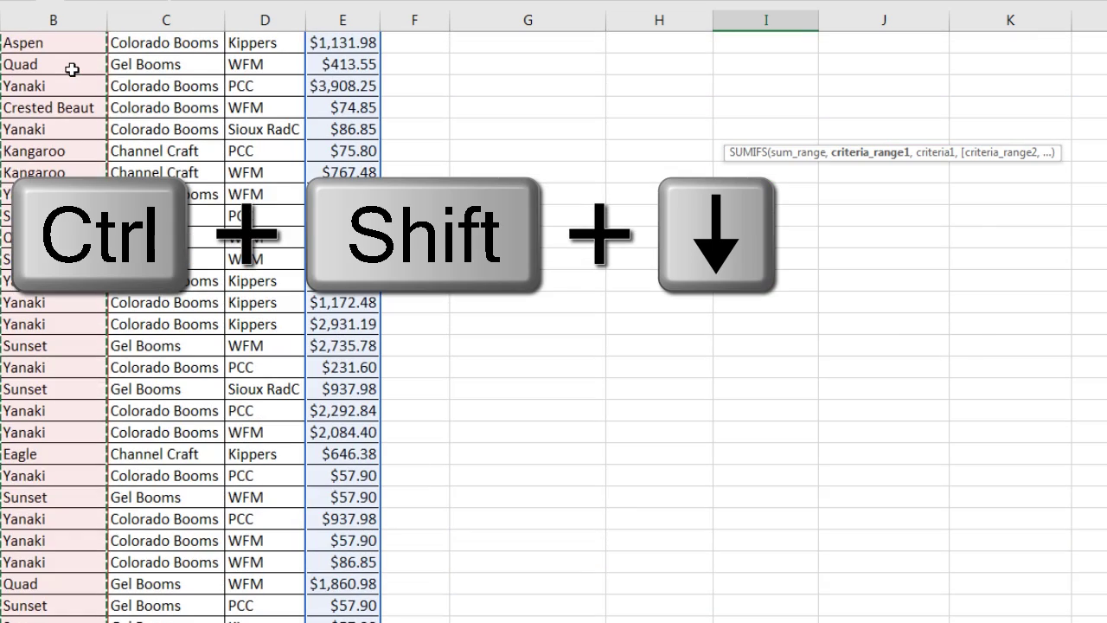
key("F4")
type(",")
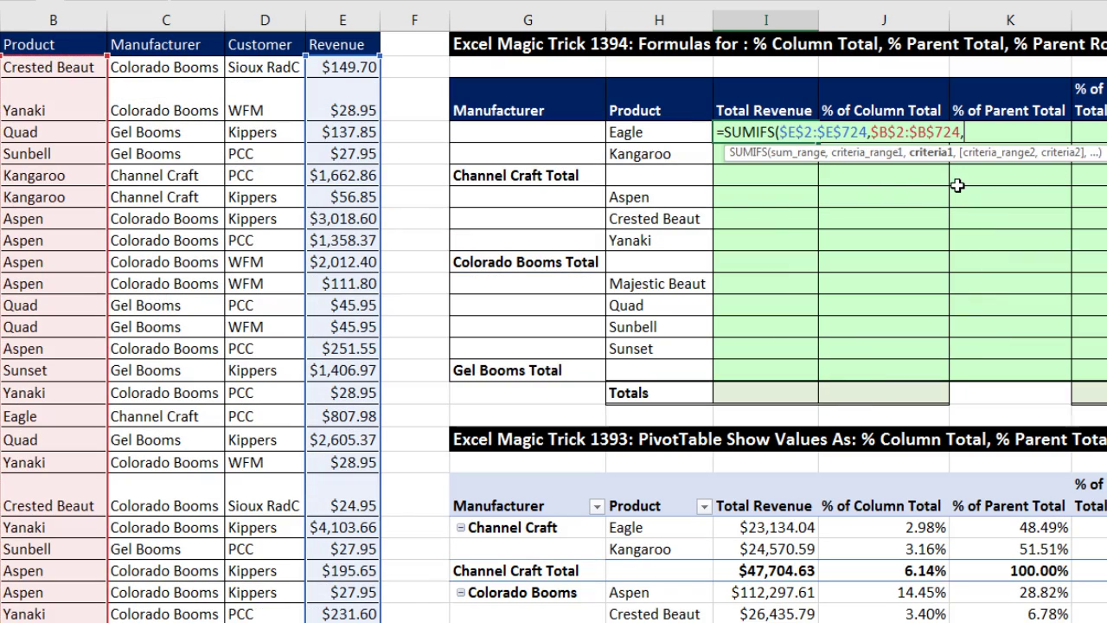
left_click(656, 135)
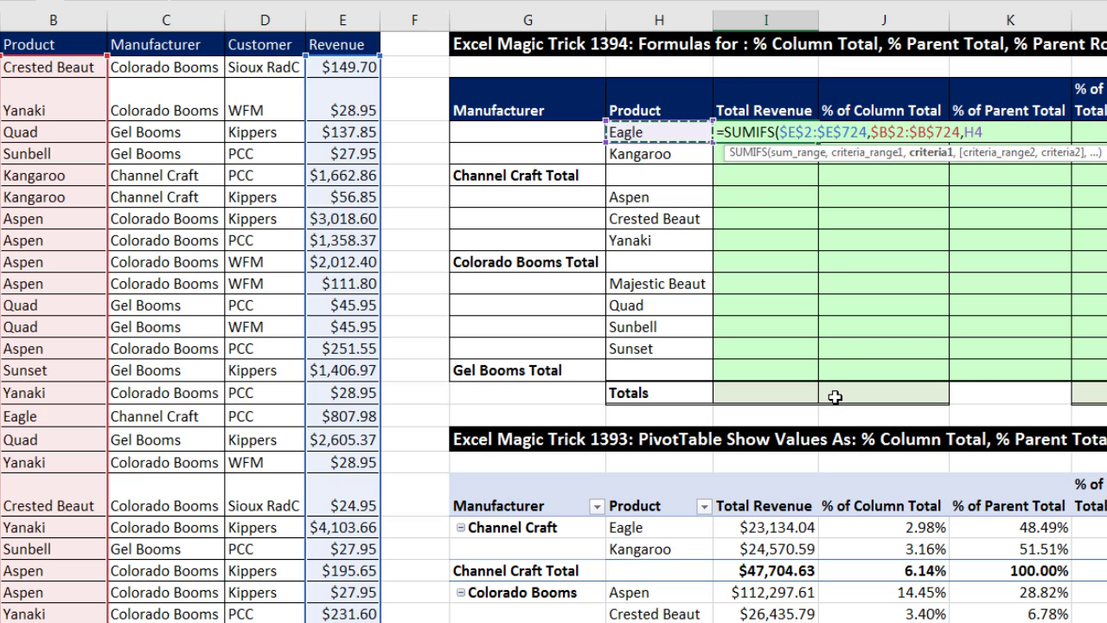
key("ctrl+Return")
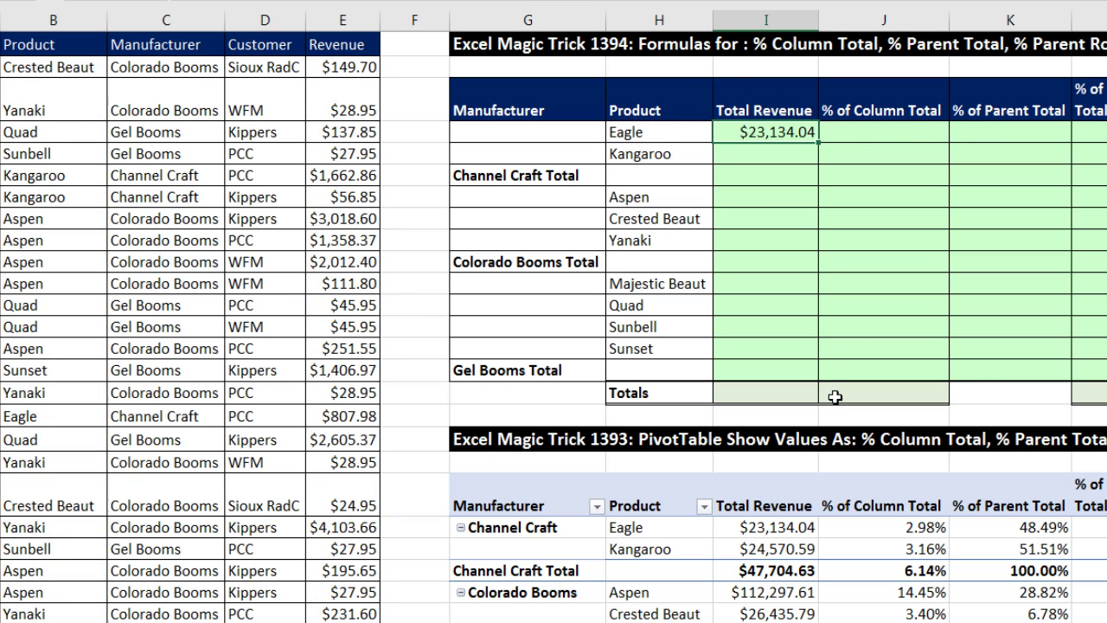
- Copy the Total Revenue formula down through the Gel Booms Total row, filling without formatting
left_click_drag(820, 143, 805, 381)
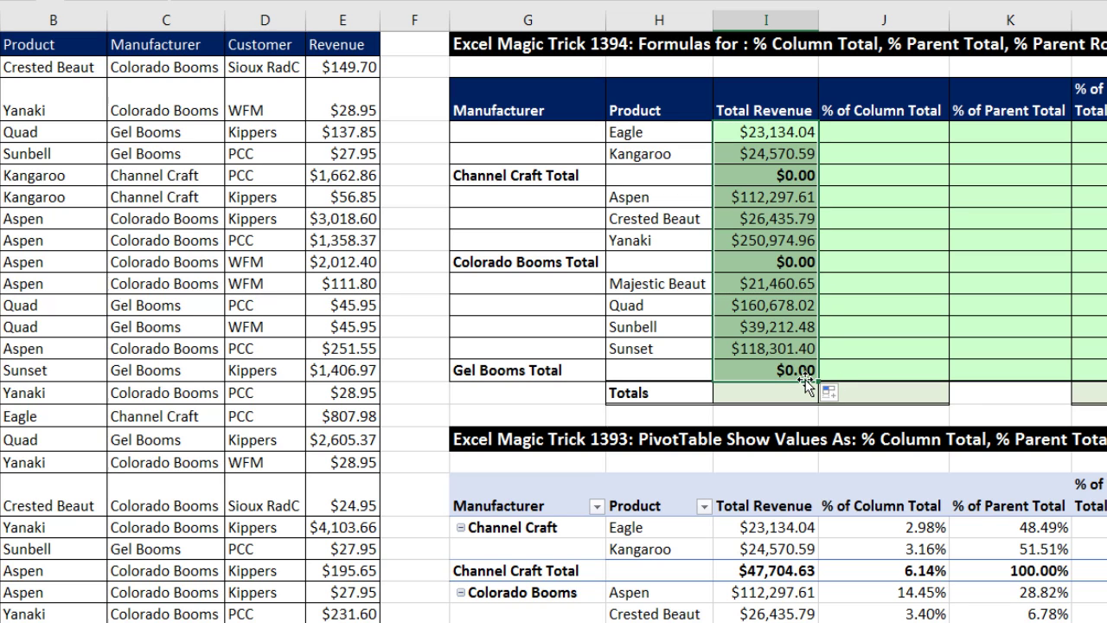
left_click(878, 322)
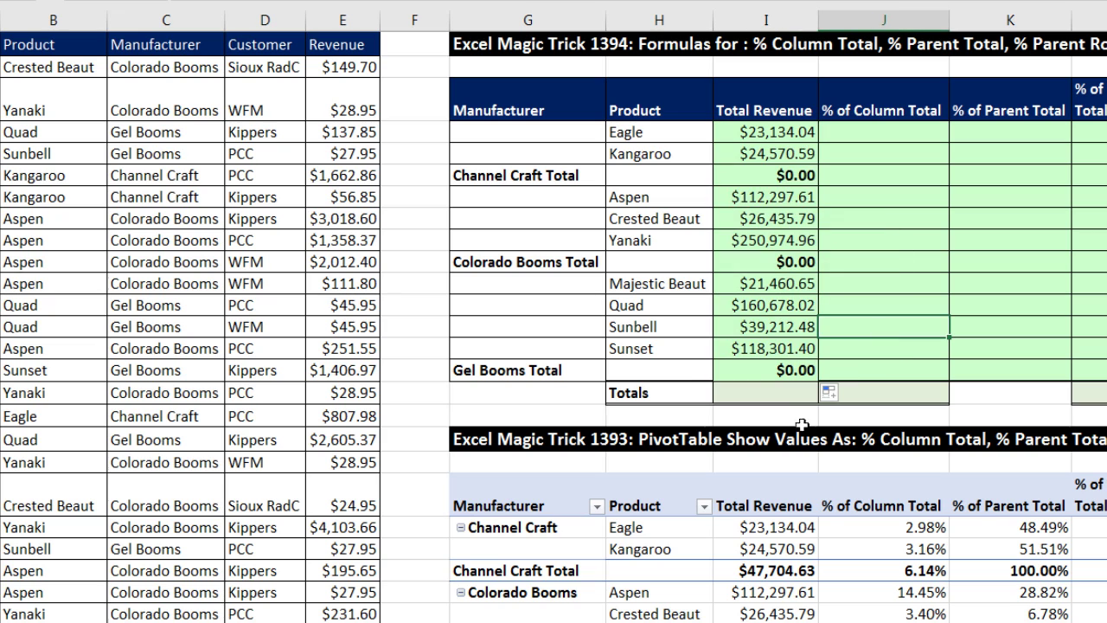
left_click(836, 393)
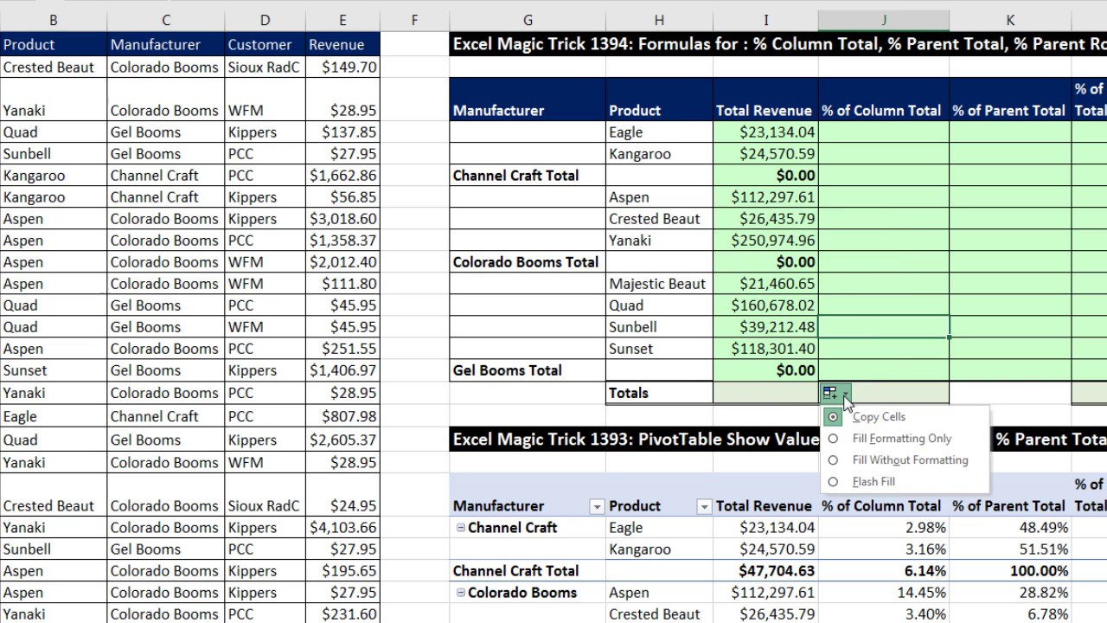
left_click(866, 460)
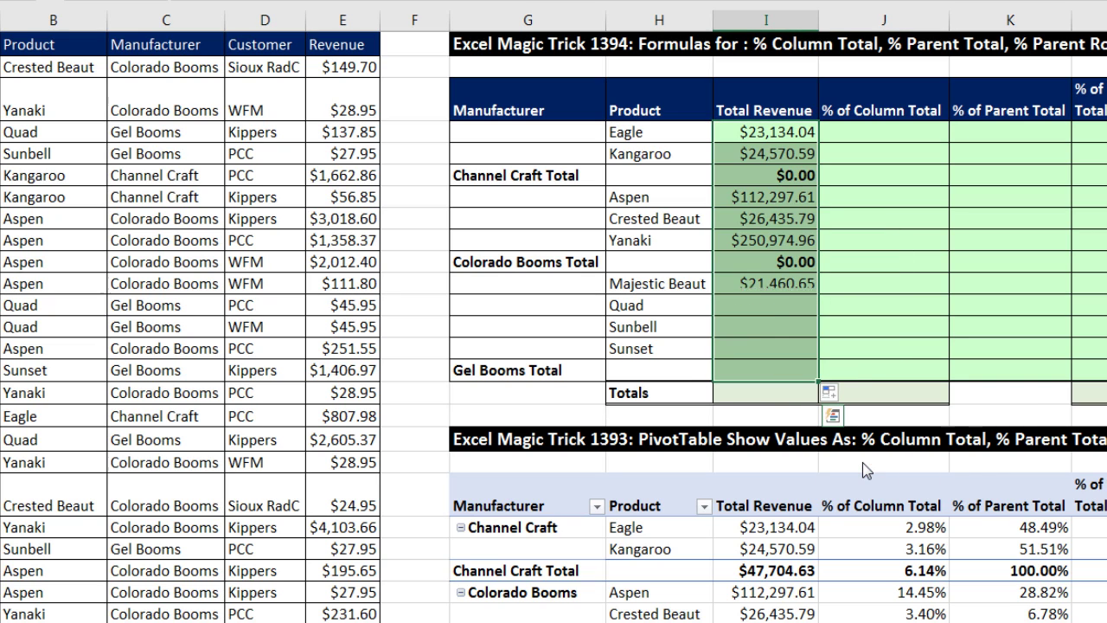
left_click(902, 354)
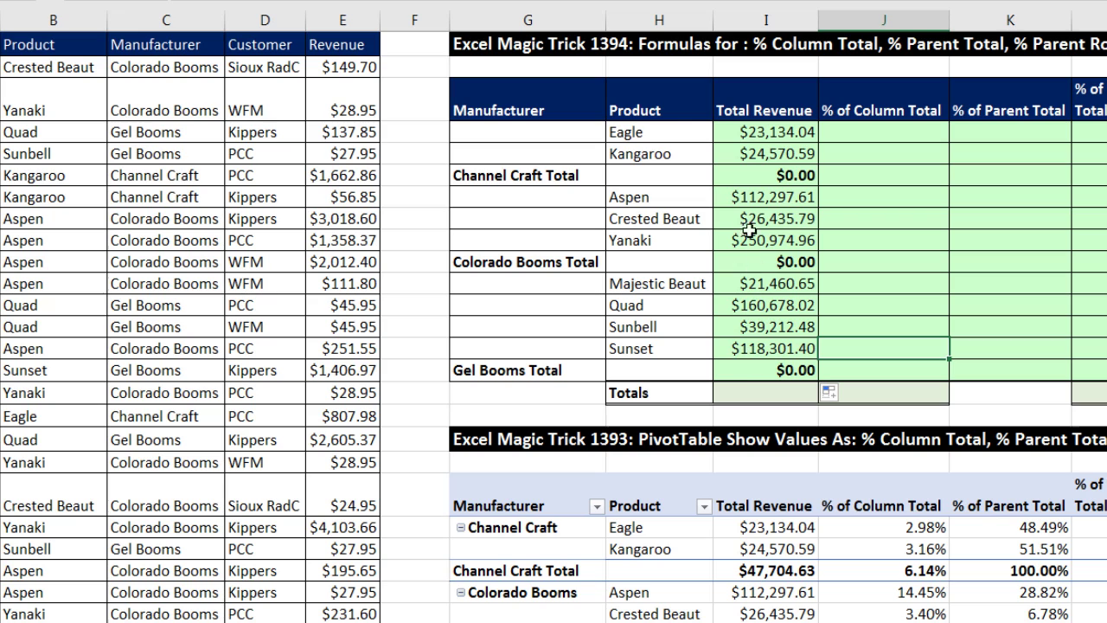
- Edit the Eagle row's Total Revenue formula, inserting IF(ISBLANK(H4), in front of SUMIFS to test for an empty product cell
left_click(686, 179)
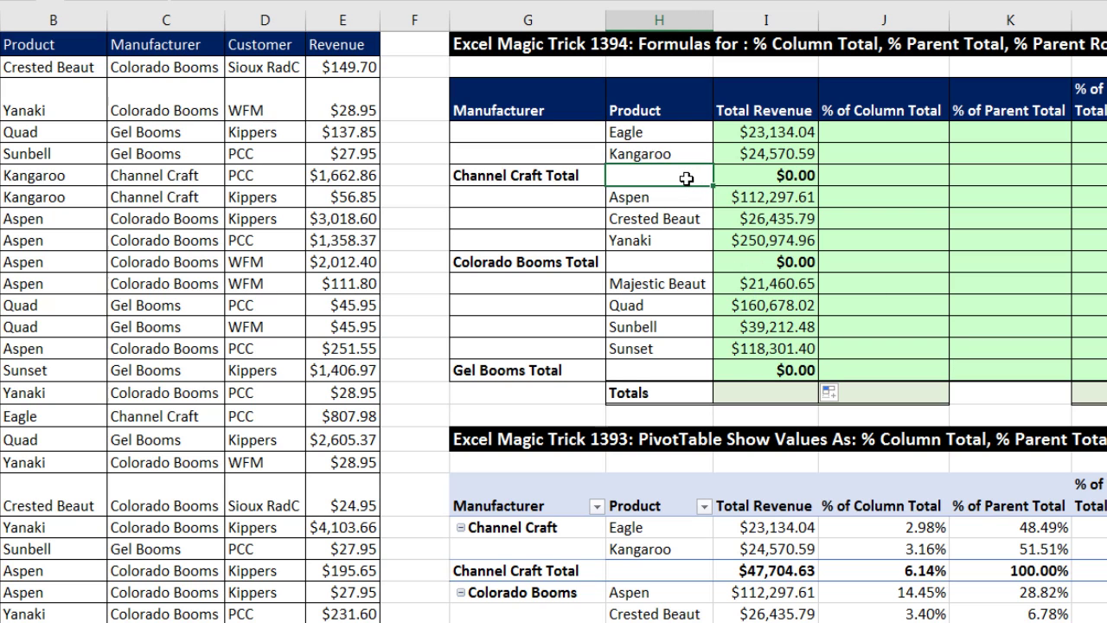
left_click(758, 132)
key("F2")
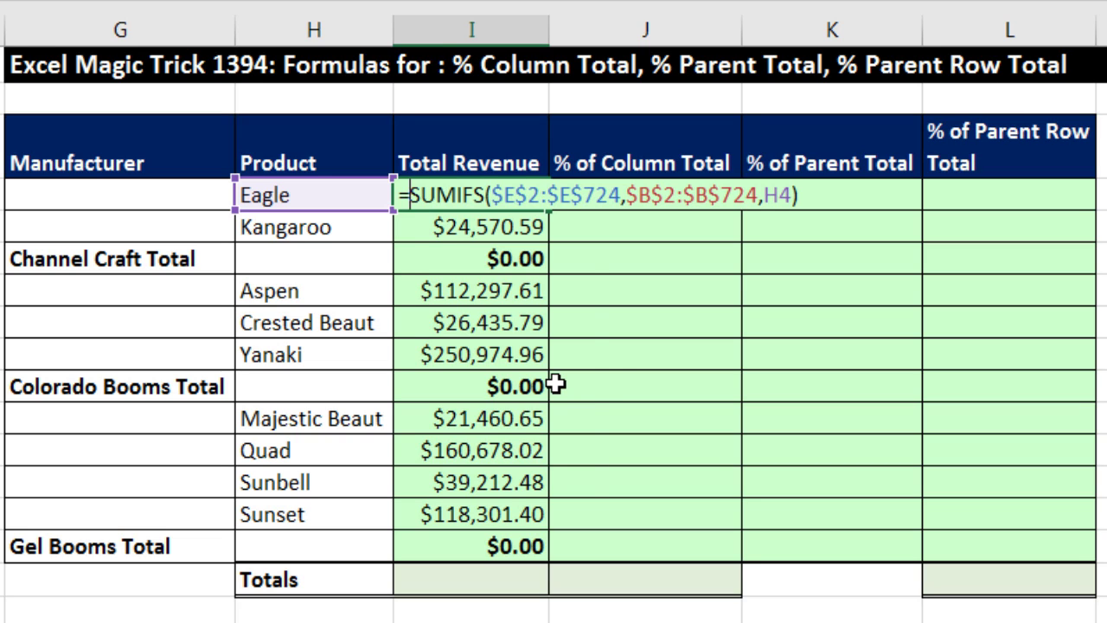
type("IF(")
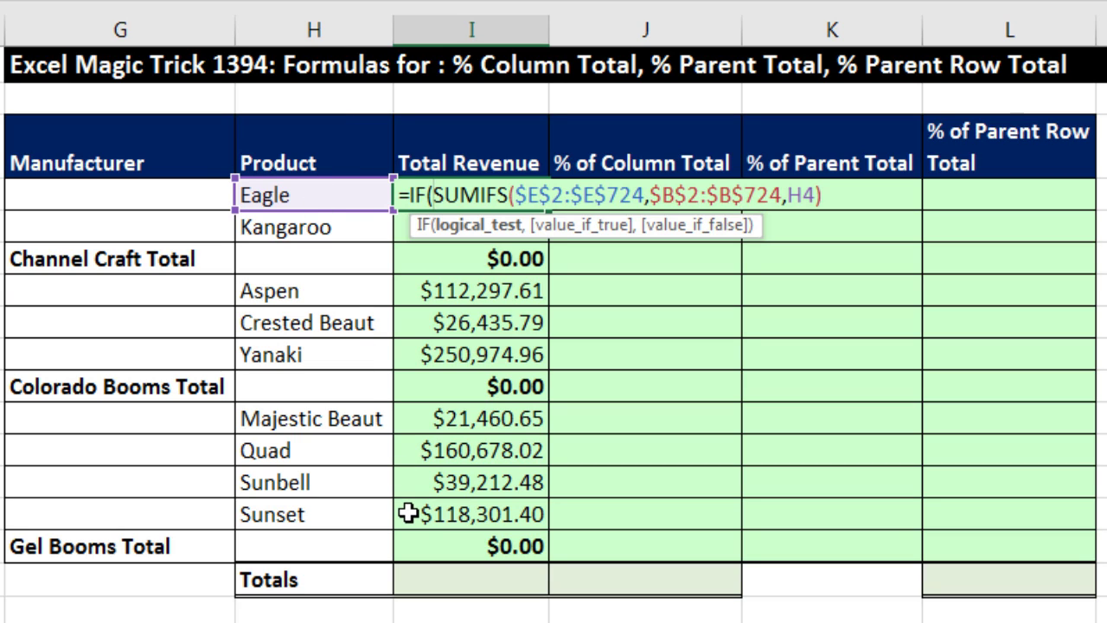
type("is")
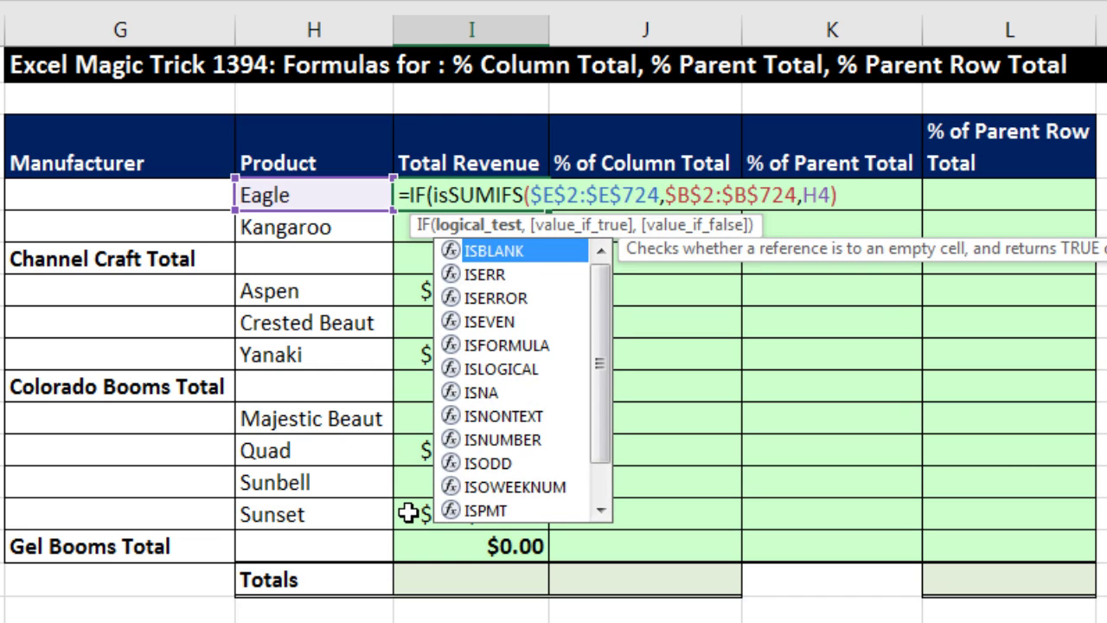
type("b")
key("Tab")
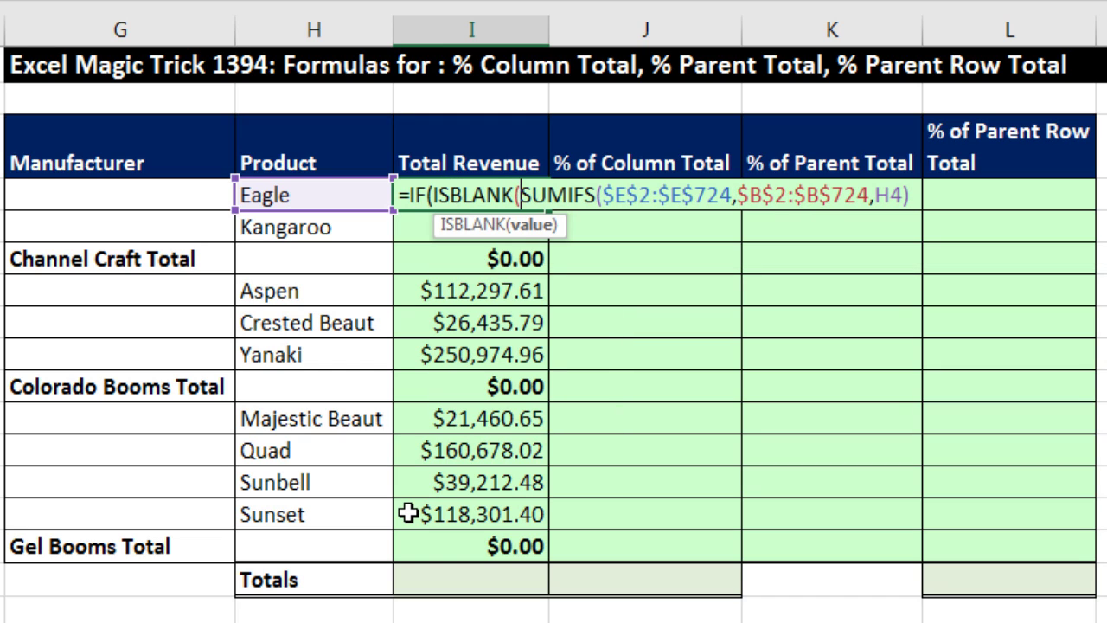
left_click(328, 196)
type(")")
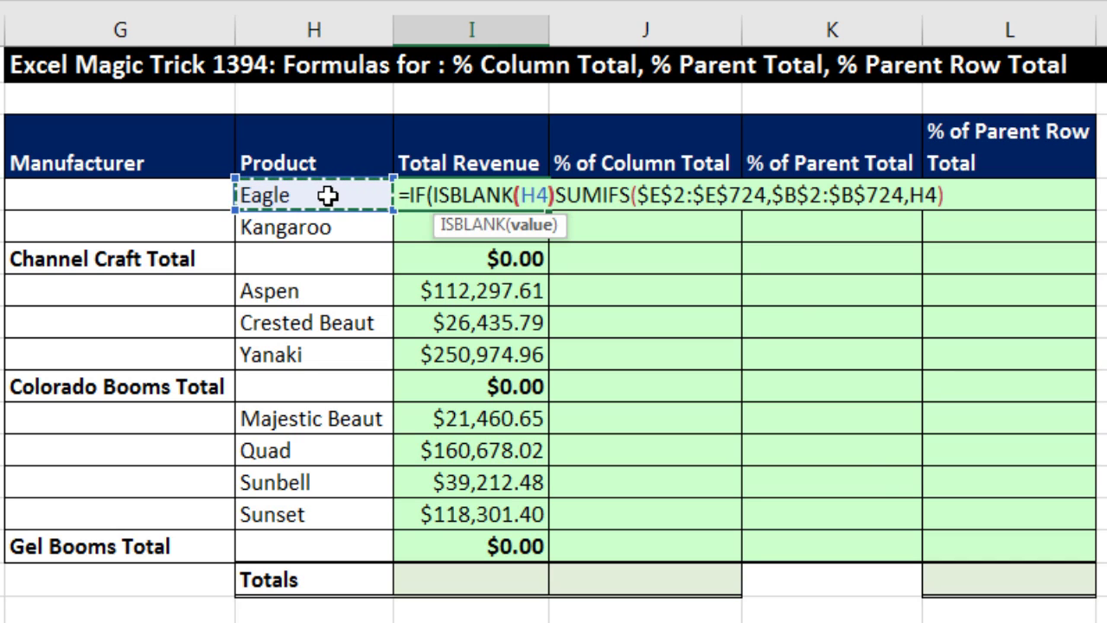
type(",")
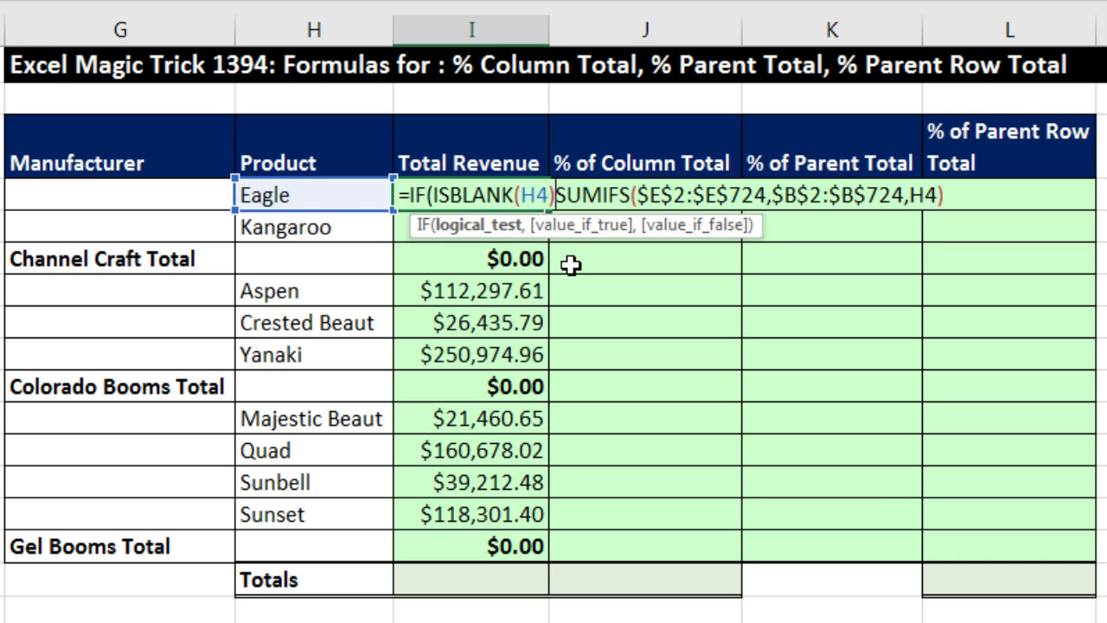
- Separate the IF arguments in the Eagle row's Total Revenue formula, leaving value_if_true empty and the existing SUMIFS as value_if_false
left_click(502, 232)
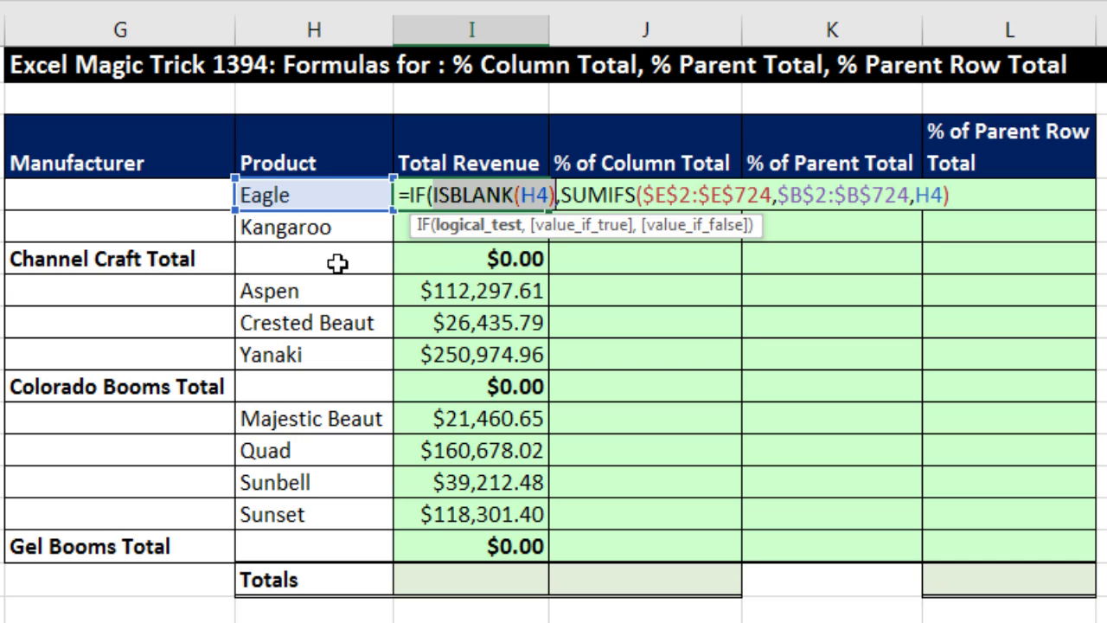
left_click(564, 197)
type(",")
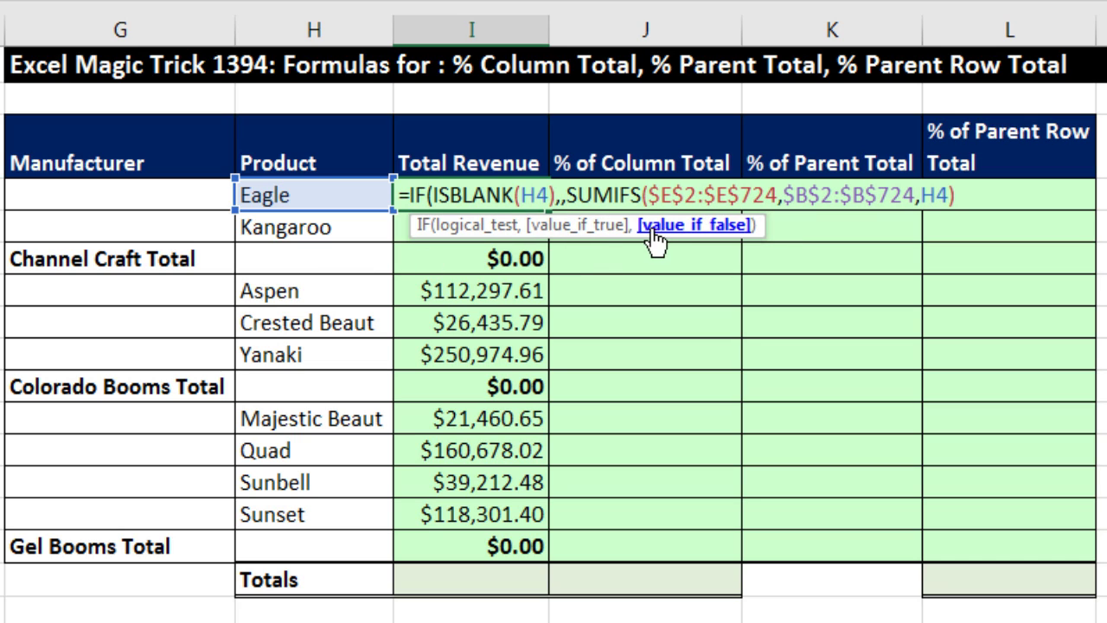
left_click(658, 229)
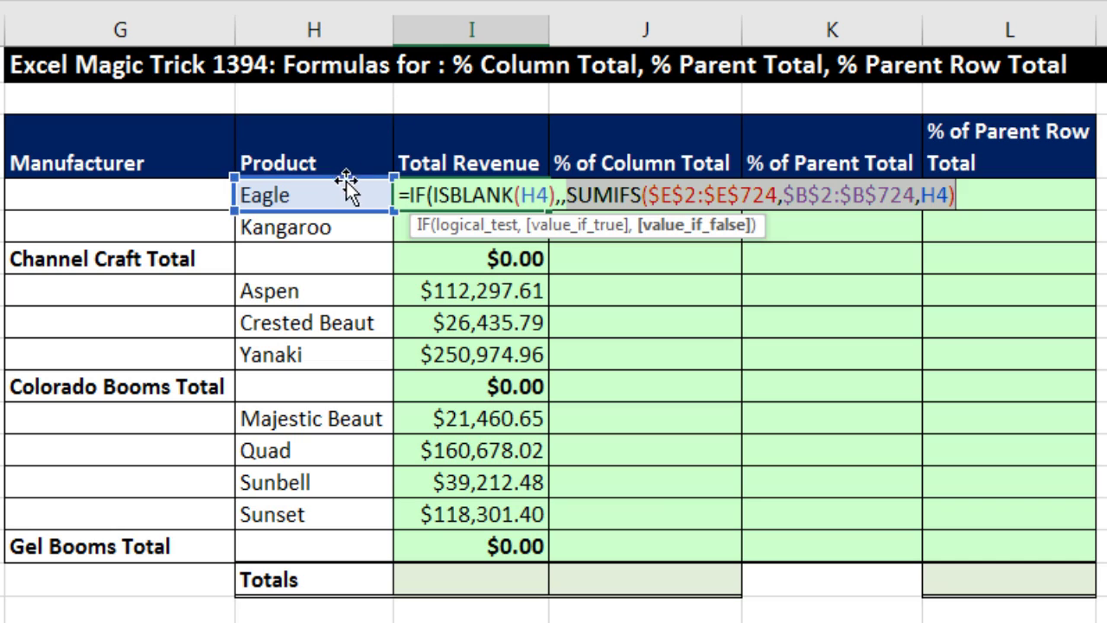
left_click(564, 199)
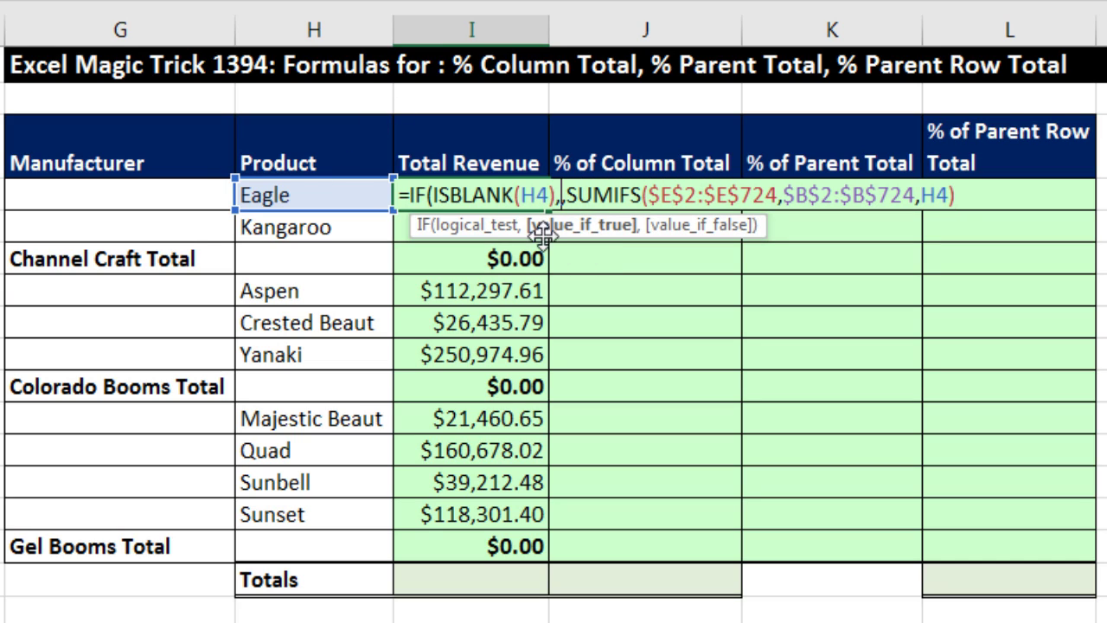
- Start a second SUMIFS as the IF function's value_if_true, with the absolute sum range $E$2:$E$724
type("sumif")
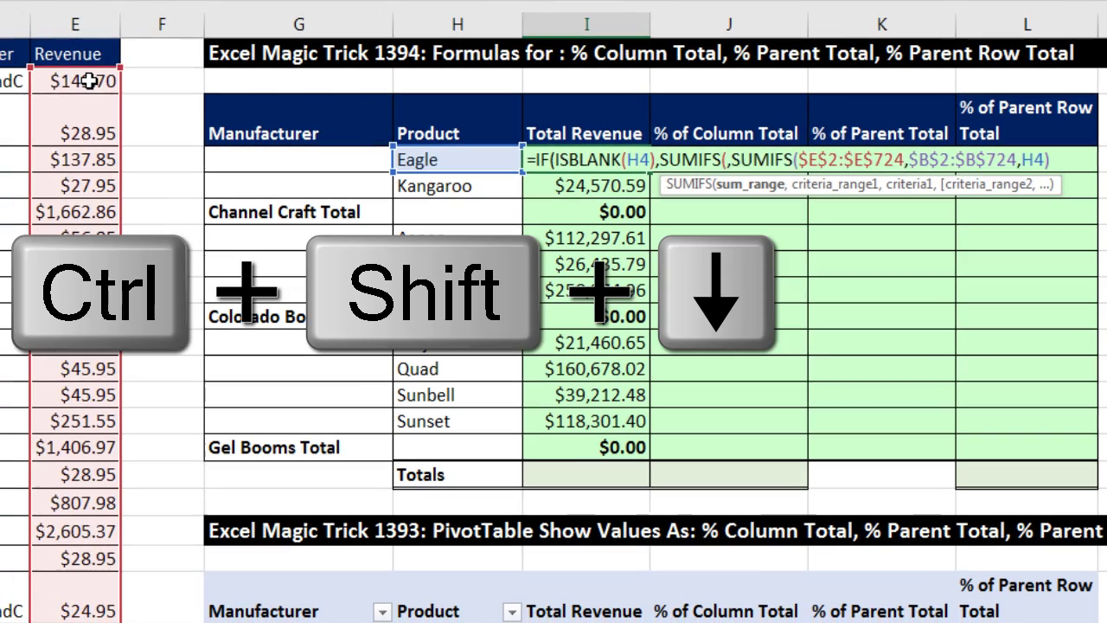
left_click(89, 80)
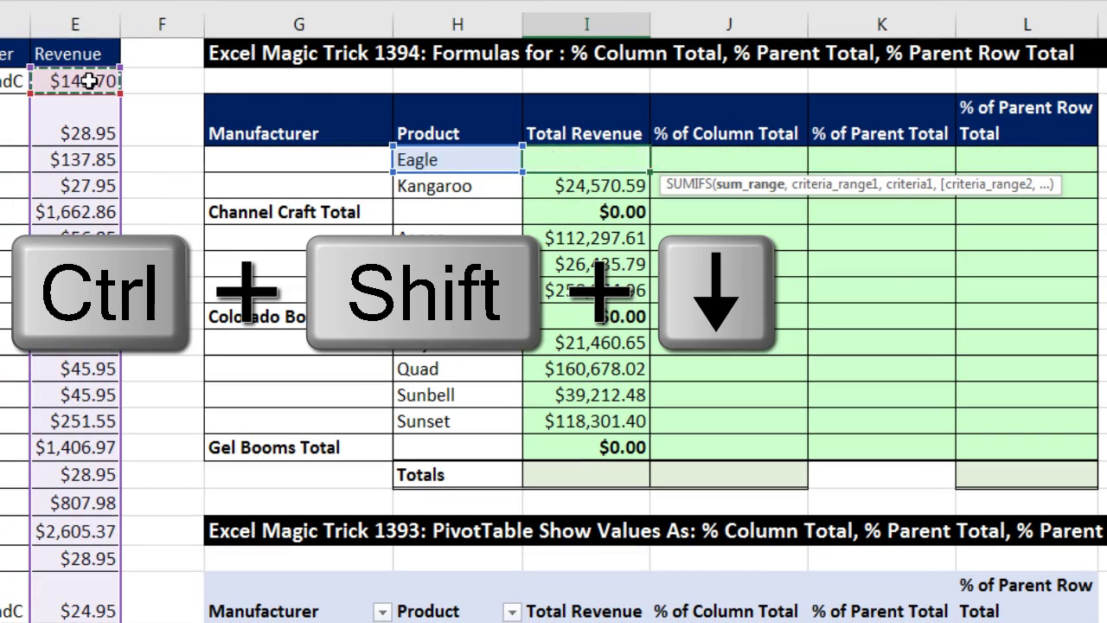
key("ctrl+shift+Down")
key("F4")
type(",")
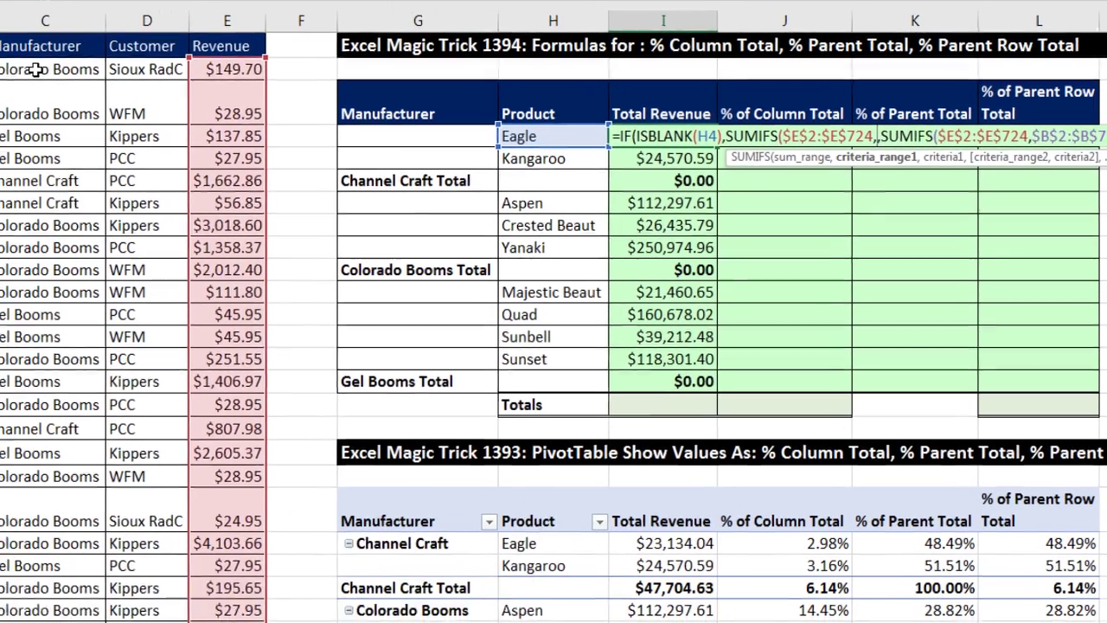
- Complete the value_if_true SUMIFS with the absolute manufacturer criteria range $C$2:$C$724 and criterion G4
left_click(36, 70)
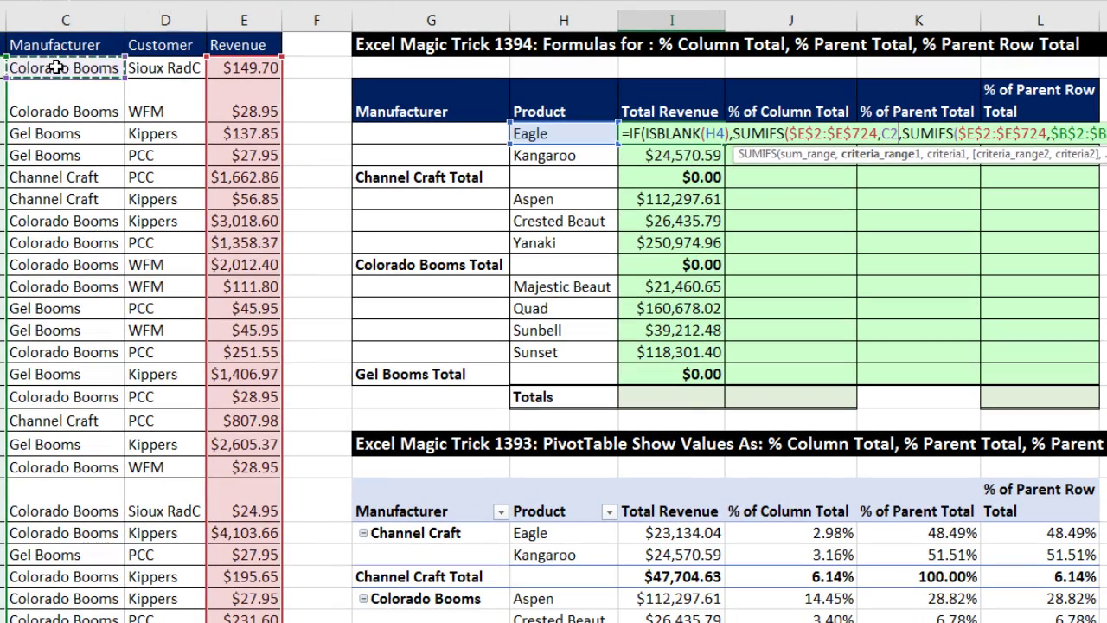
key("ctrl+shift+Down")
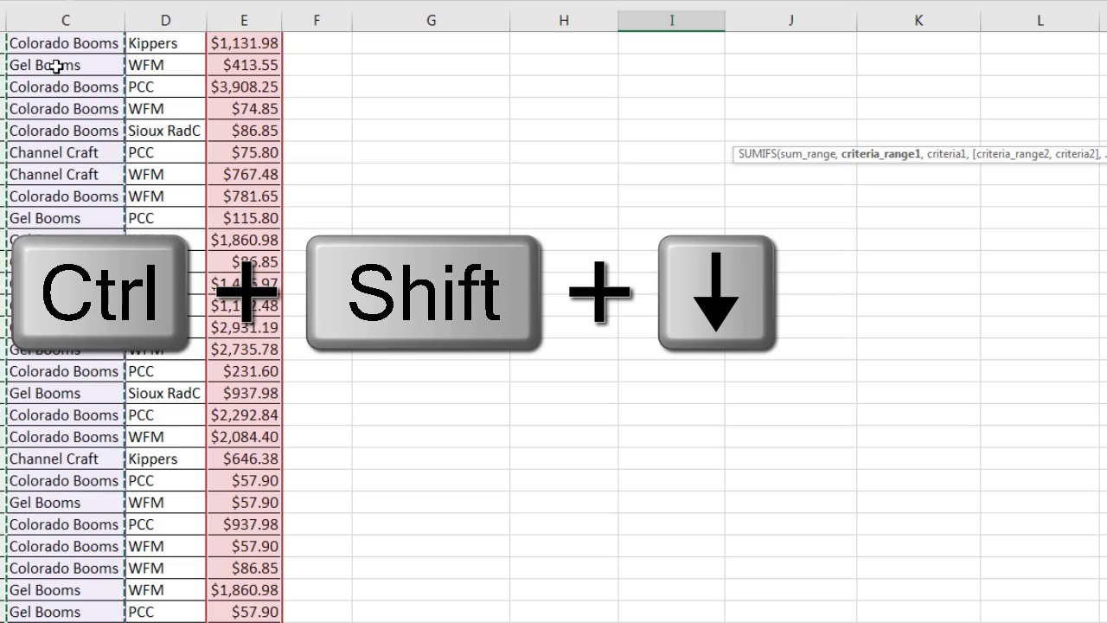
key("F4")
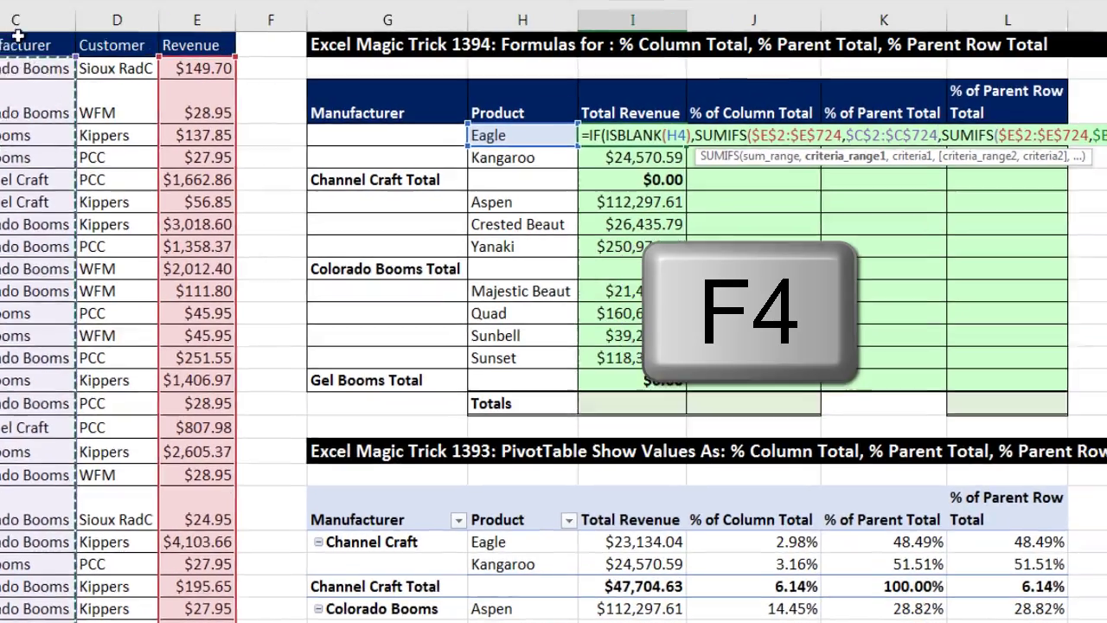
type(",")
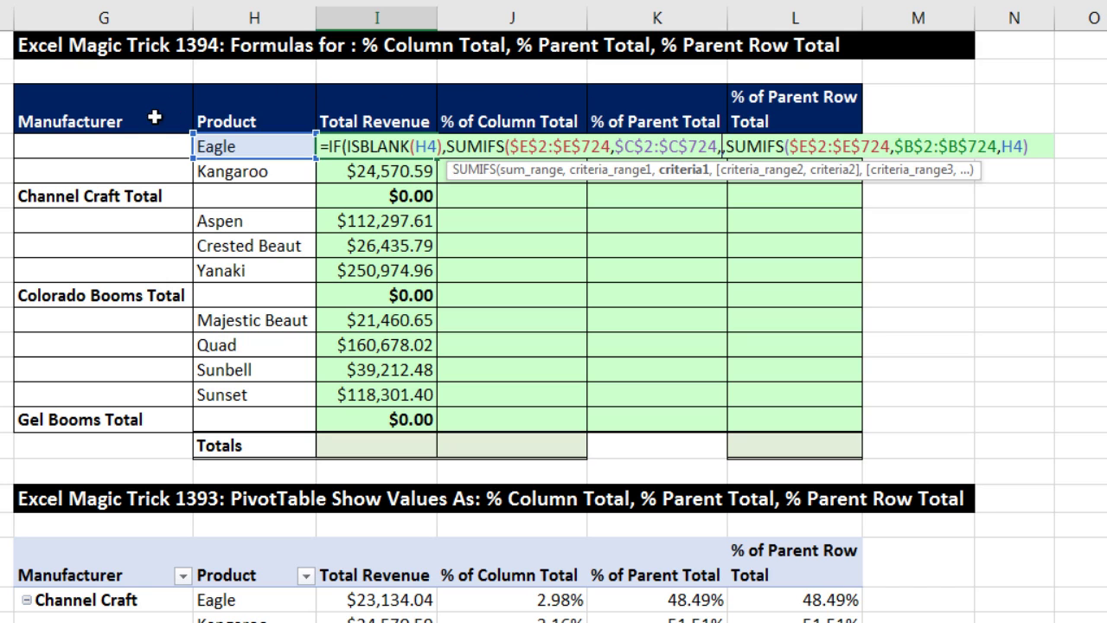
left_click(128, 146)
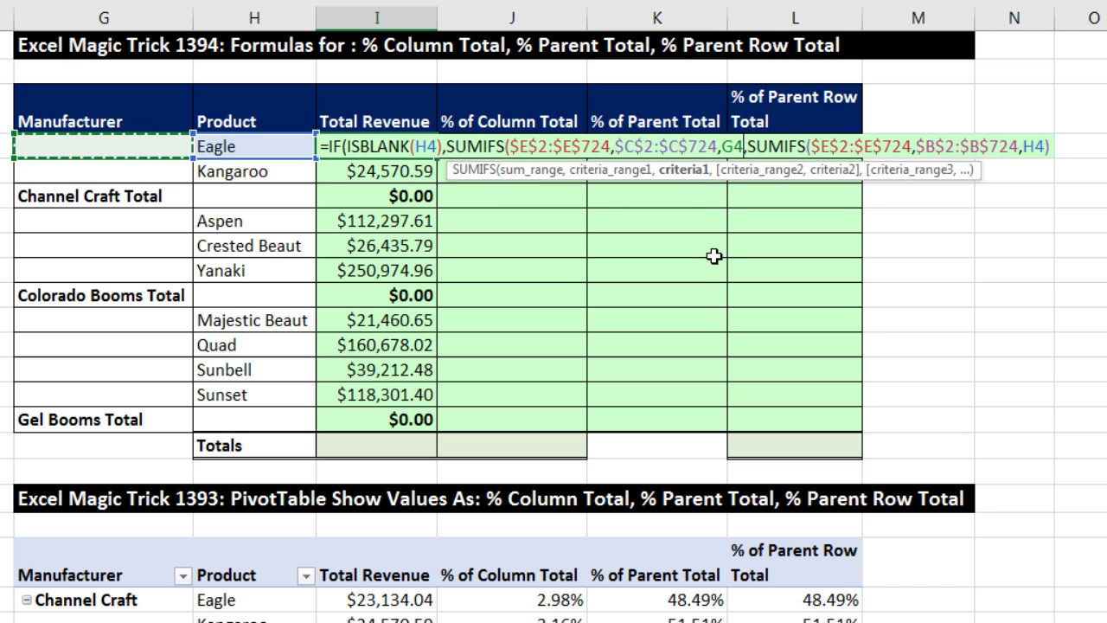
type(")")
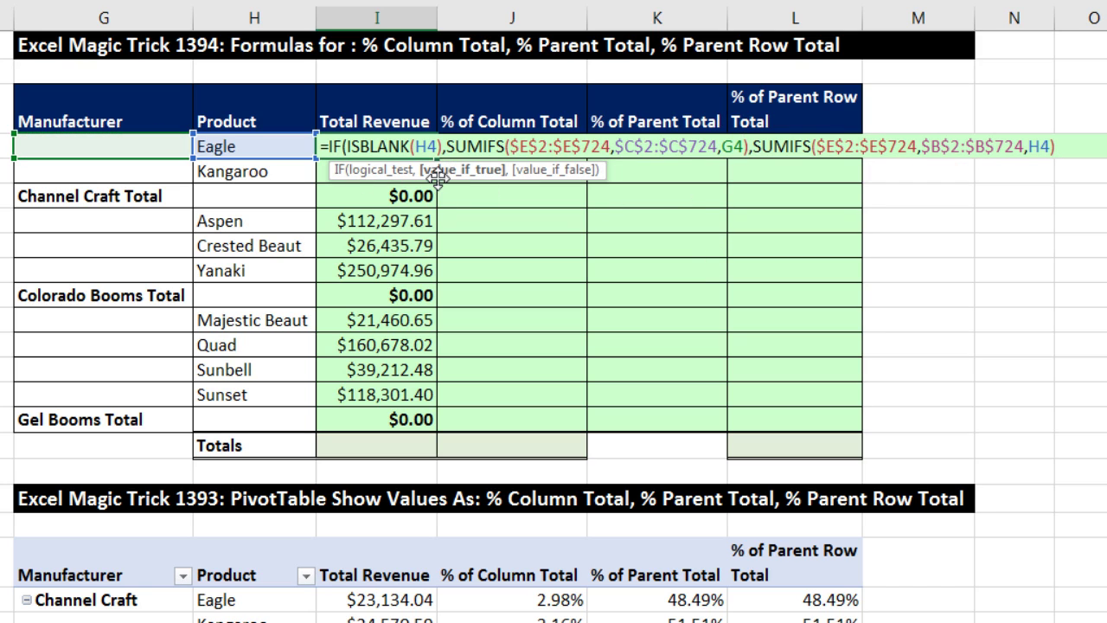
- Check the IF function's value_if_true and value_if_false arguments, and enter the completed formula in the Eagle row's Total Revenue cell
left_click(441, 178)
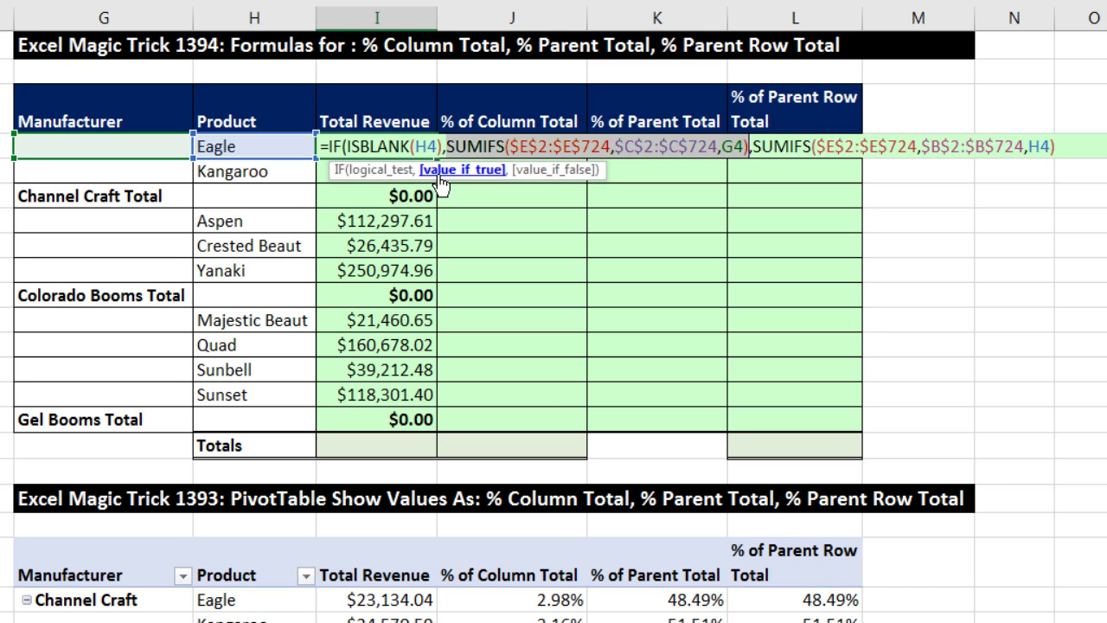
left_click(538, 172)
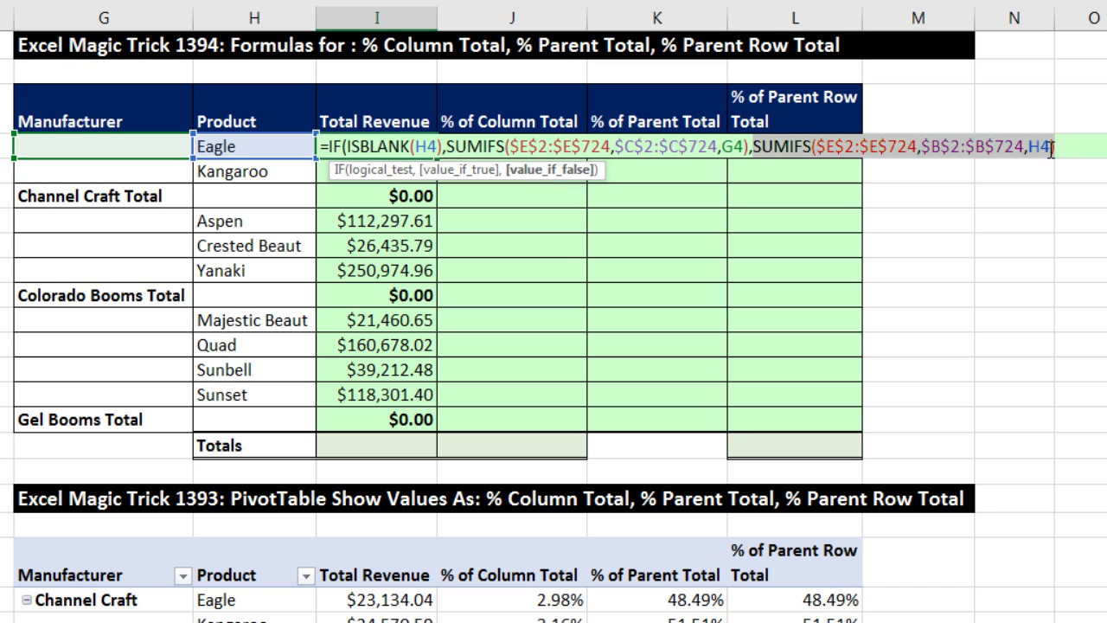
key("Right")
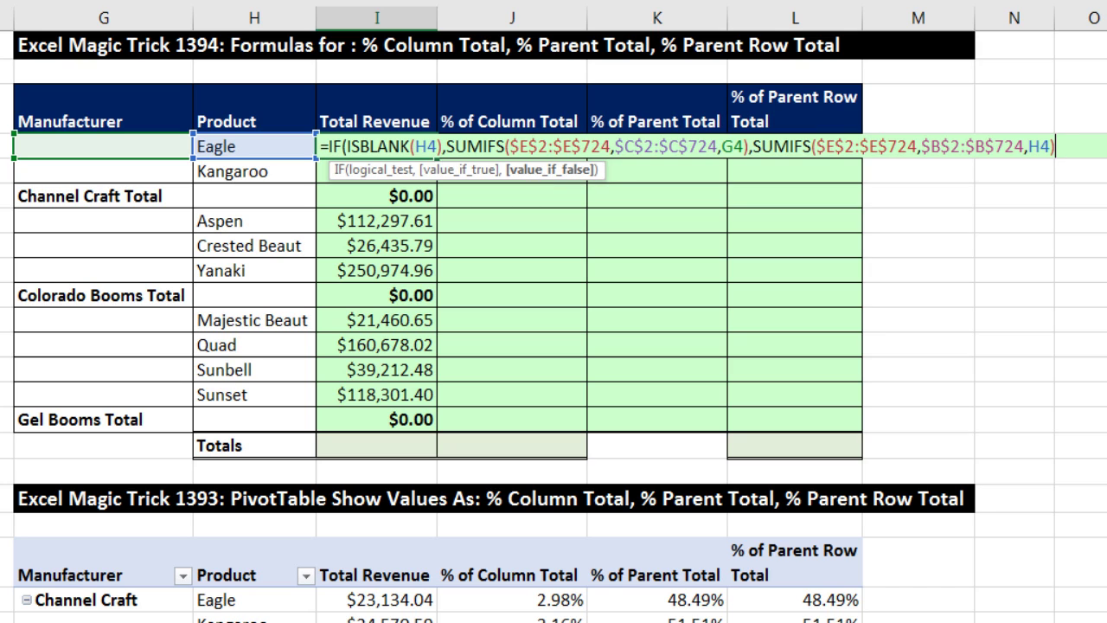
key("ctrl+Return")
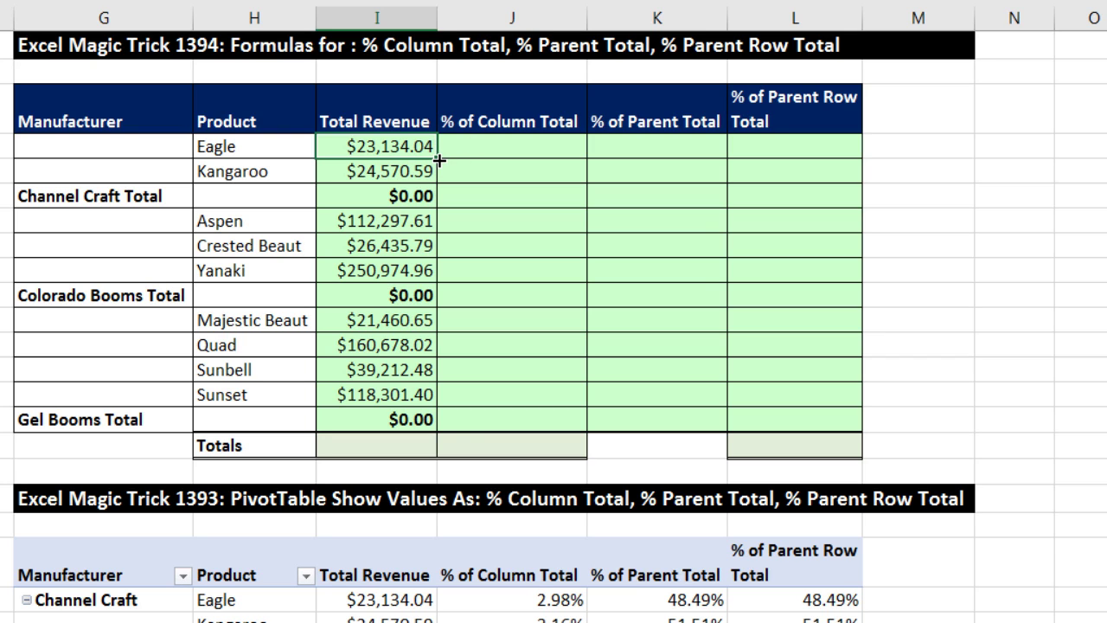
- Try to copy the Eagle row's Total Revenue formula down through the Gel Booms Total row, and undo the fill
double_click(438, 160)
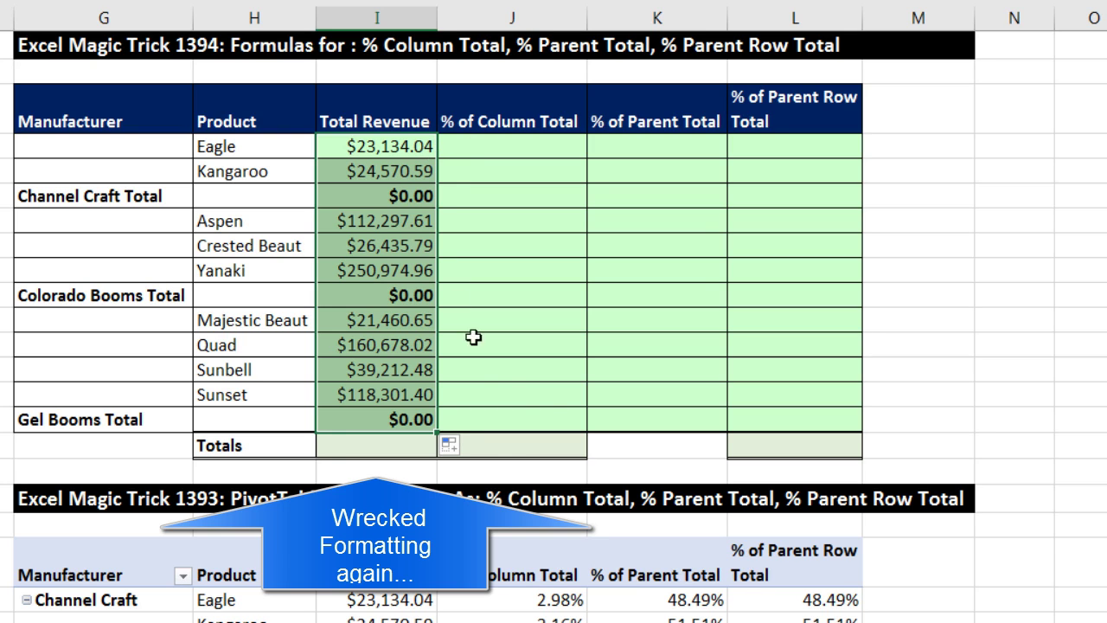
left_click(539, 401)
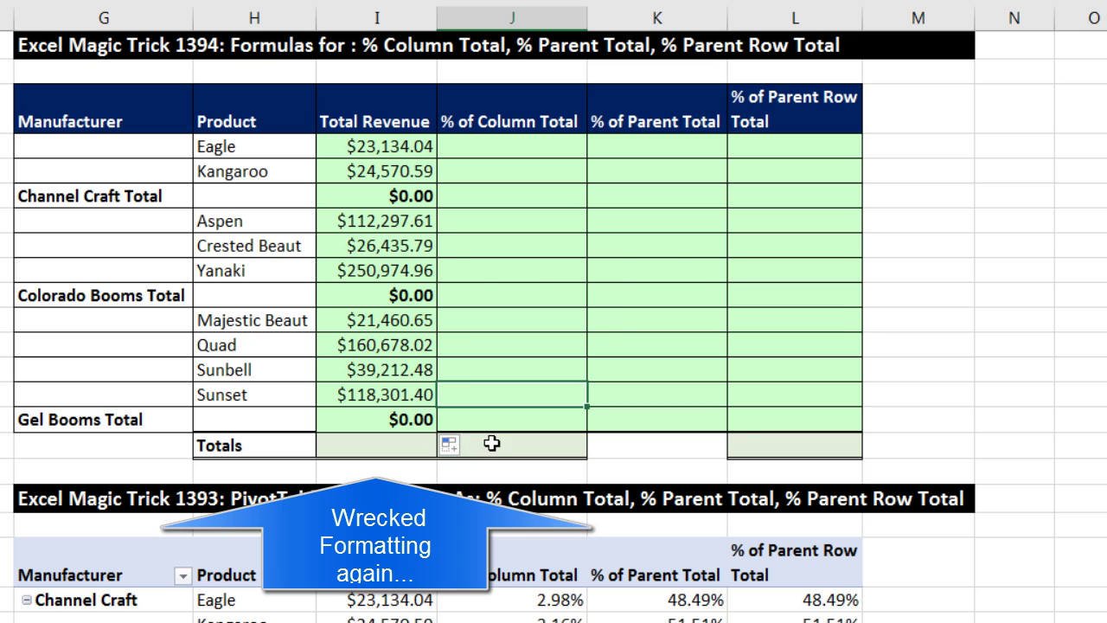
key("ctrl+z")
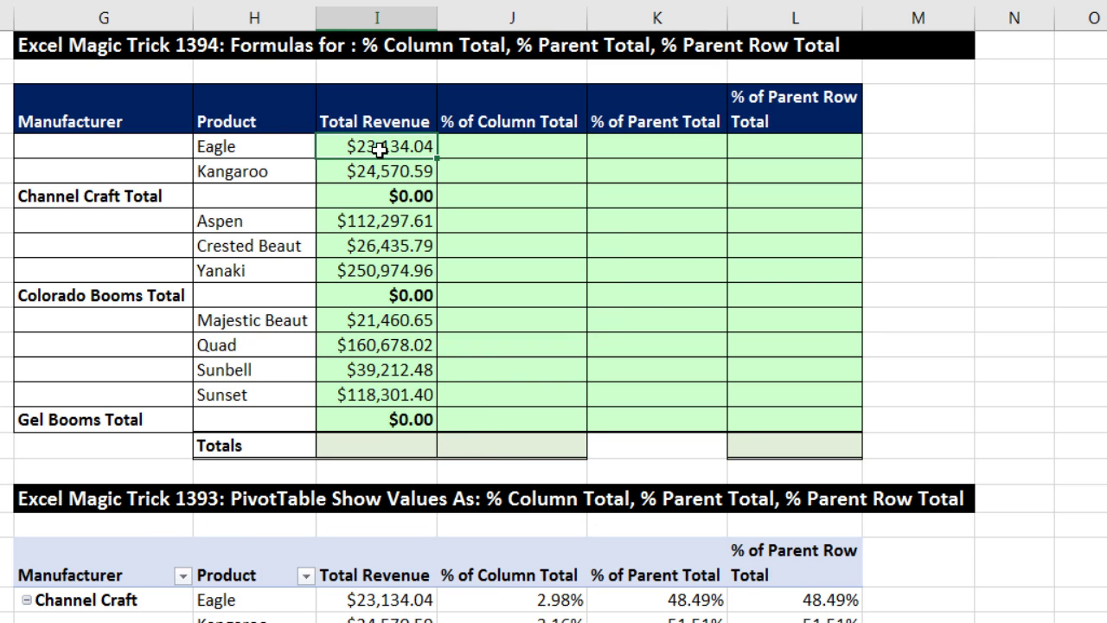
- Populate the Total Revenue cells from Eagle through Gel Booms Total with the IF/SUMIFS formula in one entry, keeping their formatting
double_click(370, 172)
key("Escape")
double_click(377, 147)
key("Escape")
left_click_drag(385, 146, 391, 418)
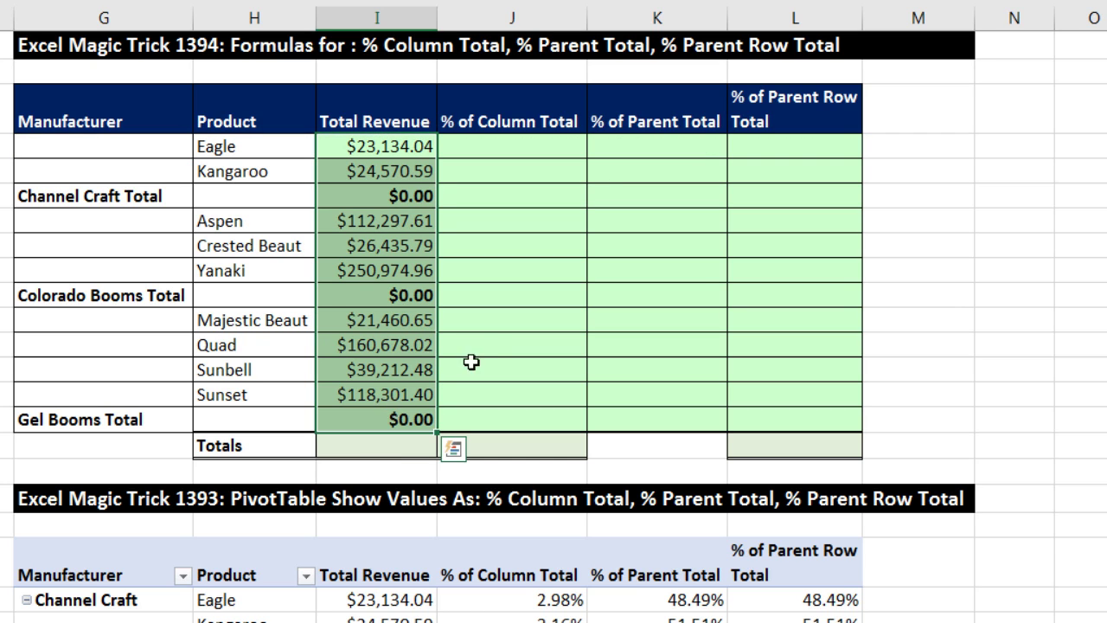
key("F2")
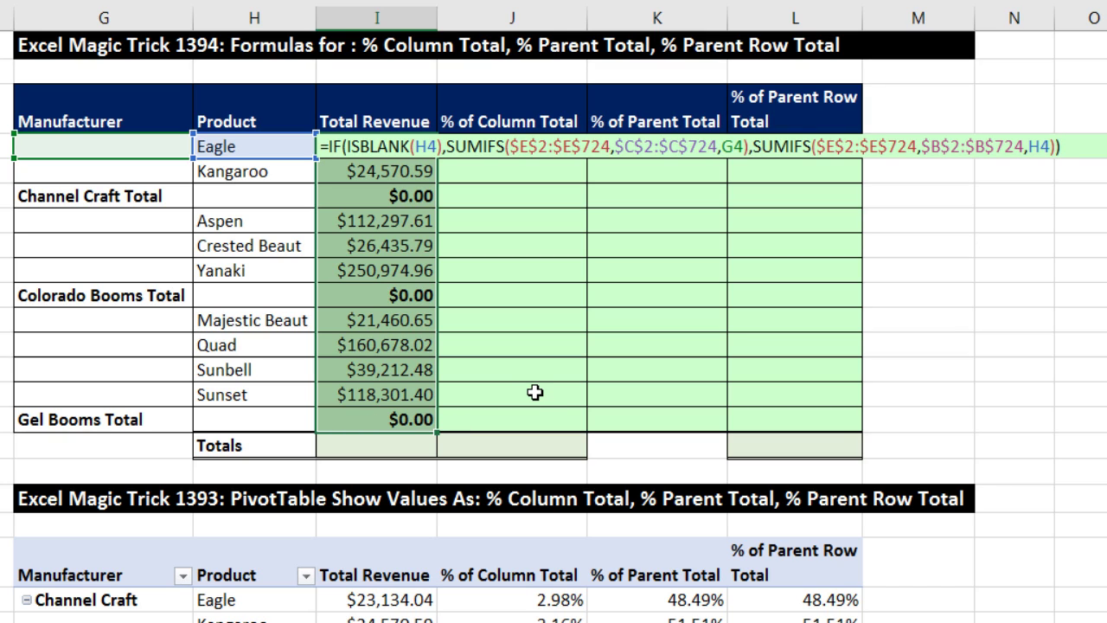
key("ctrl+Return")
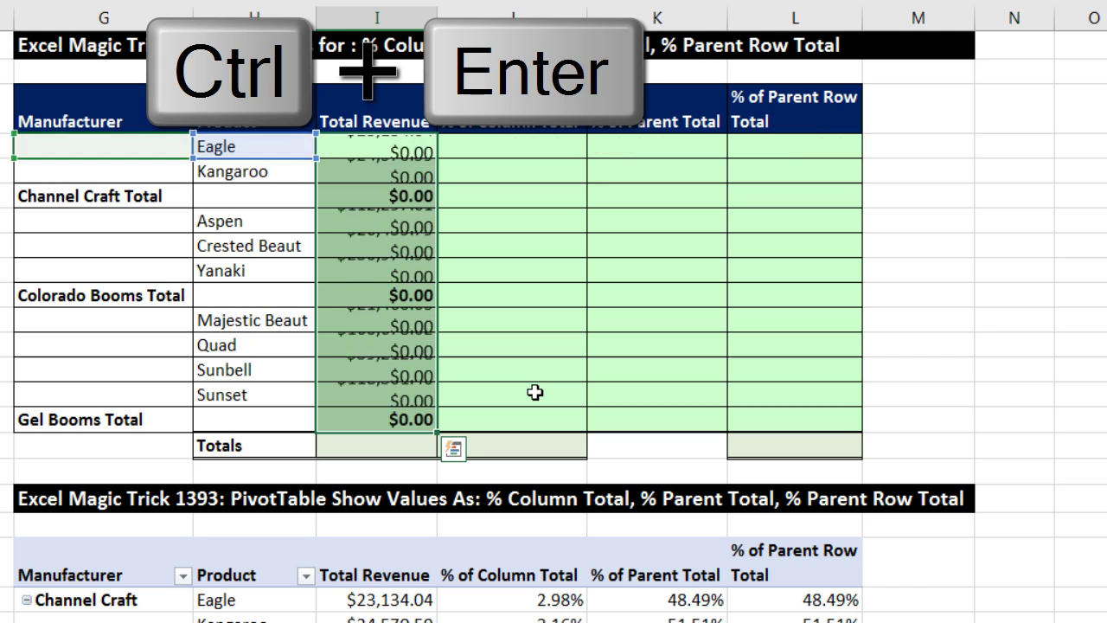
left_click(551, 386)
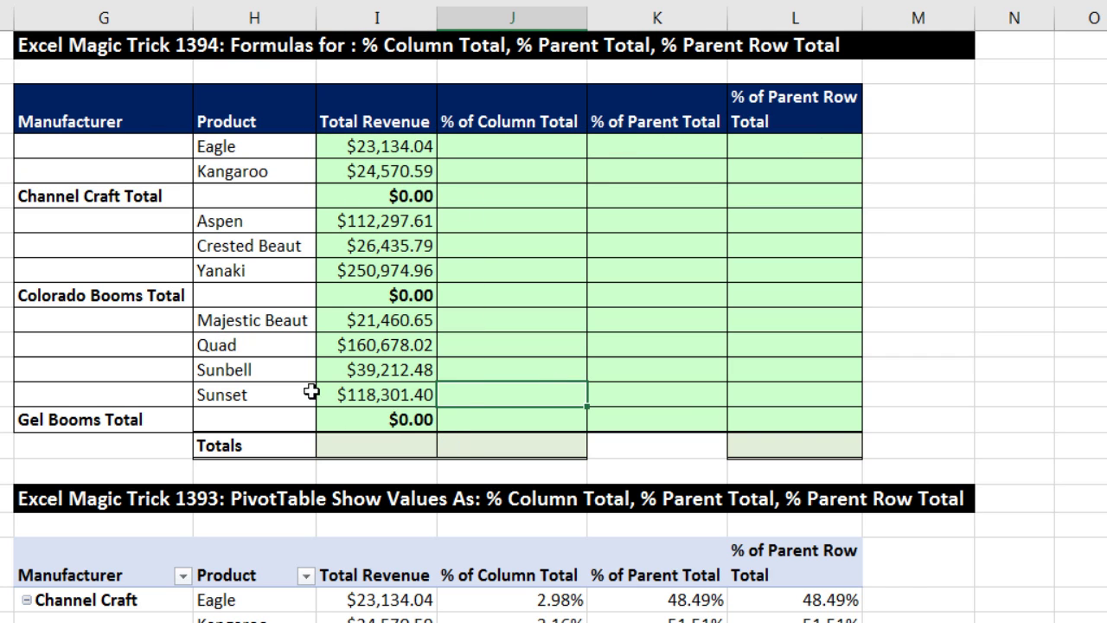
- Examine the cell references in the Channel Craft Total row's Total Revenue formula
left_click(395, 146)
key("ctrl+shift+Down")
double_click(401, 196)
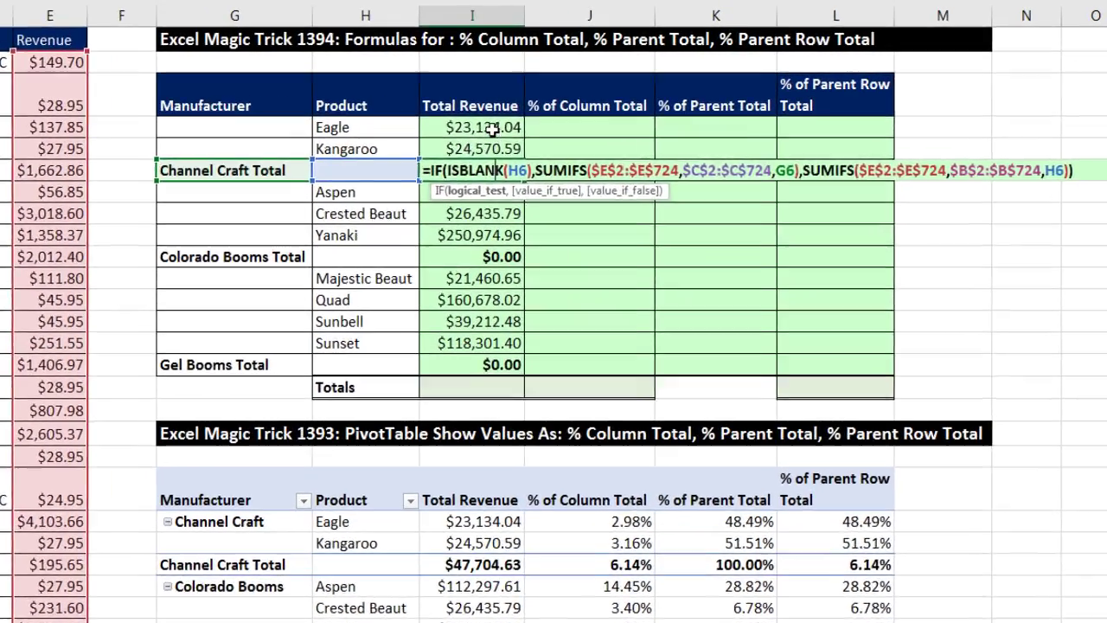
left_click(584, 110)
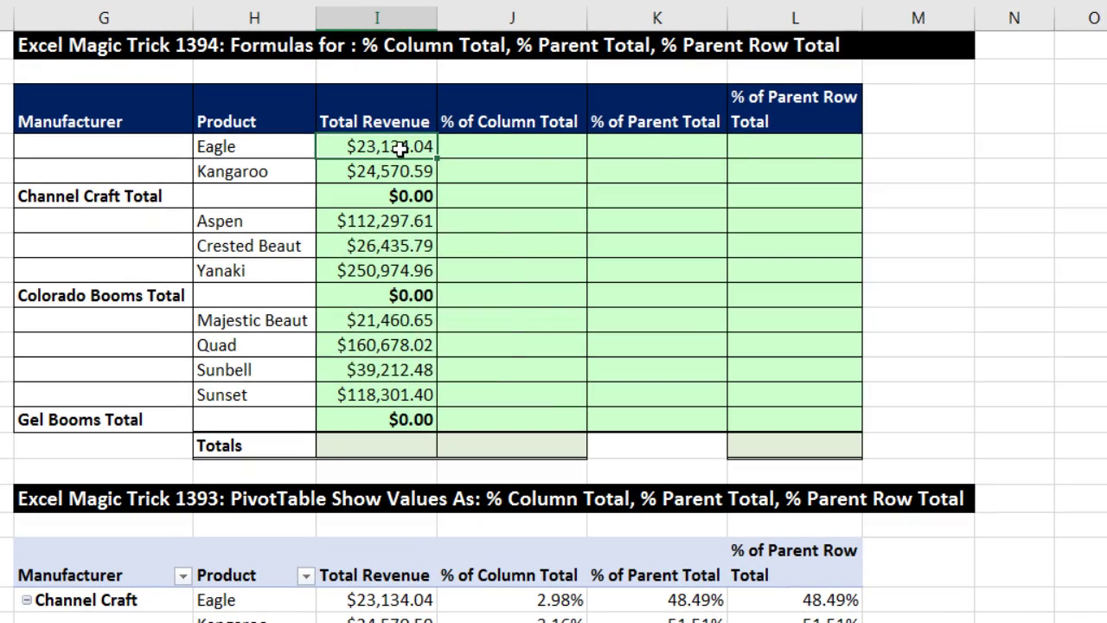
- Edit the Eagle row's Total Revenue formula, inserting SUBSTITUTE around the manufacturer criterion with G4 as its text argument
key("F2")
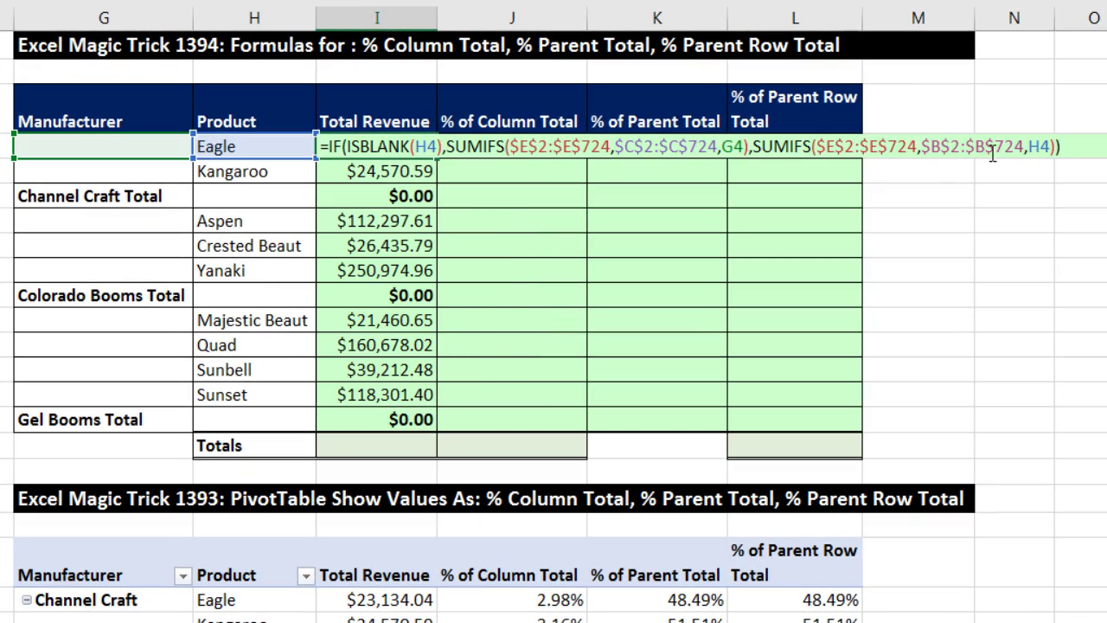
left_click(723, 146)
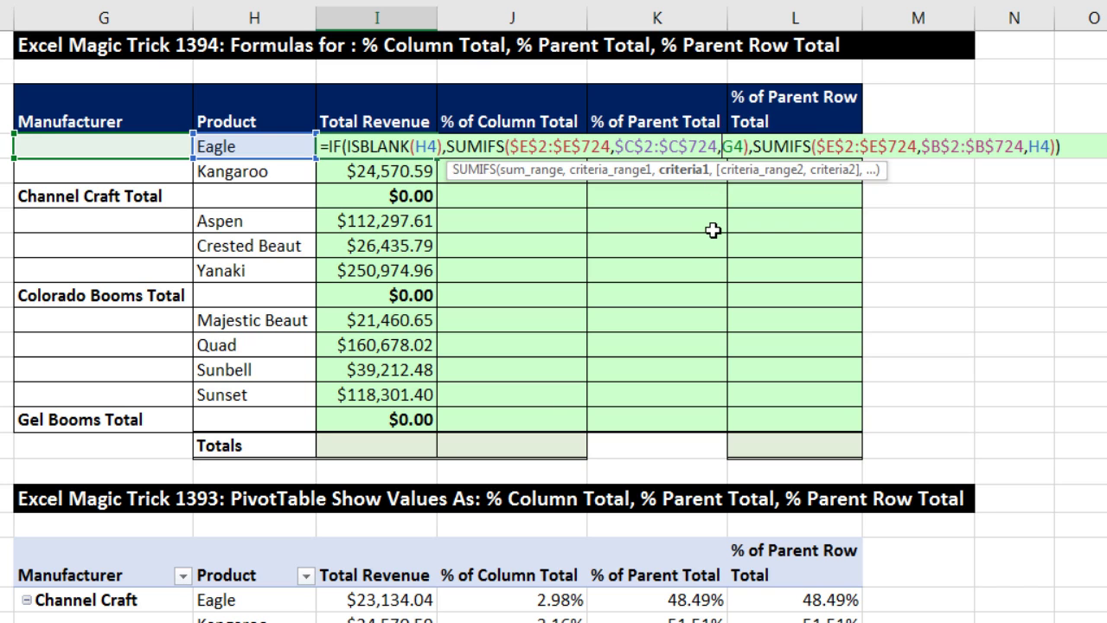
type("SUB")
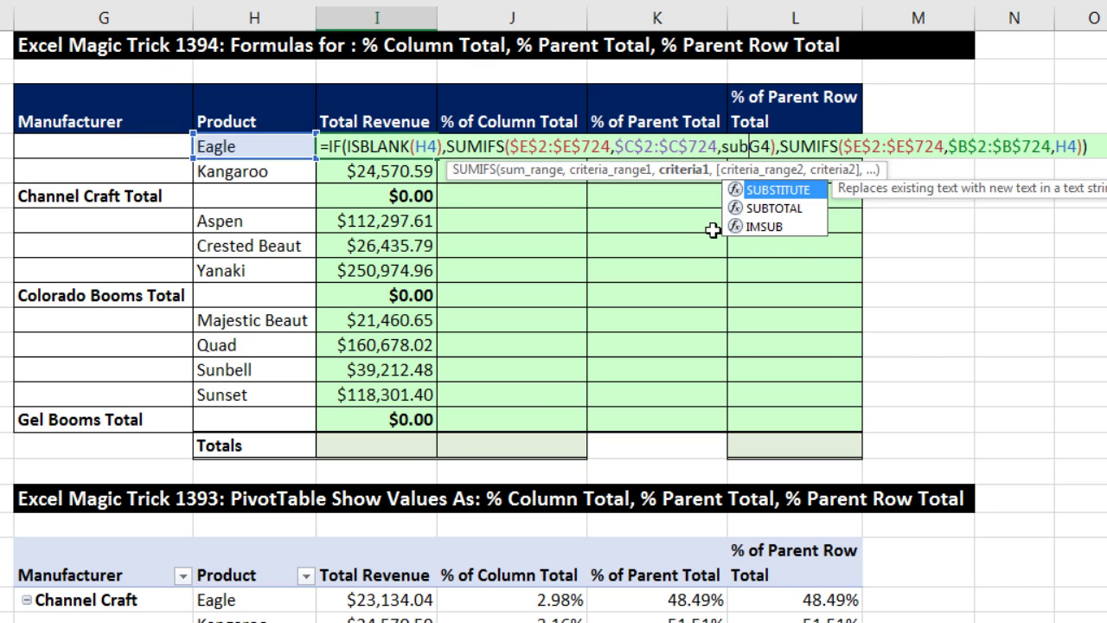
key("Tab")
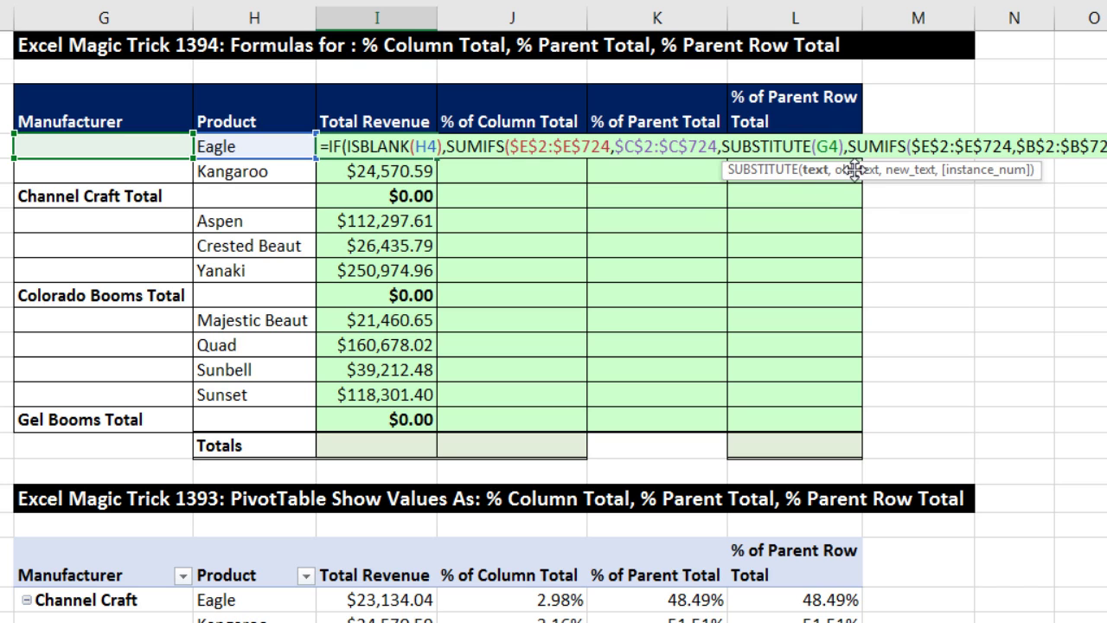
type(",")
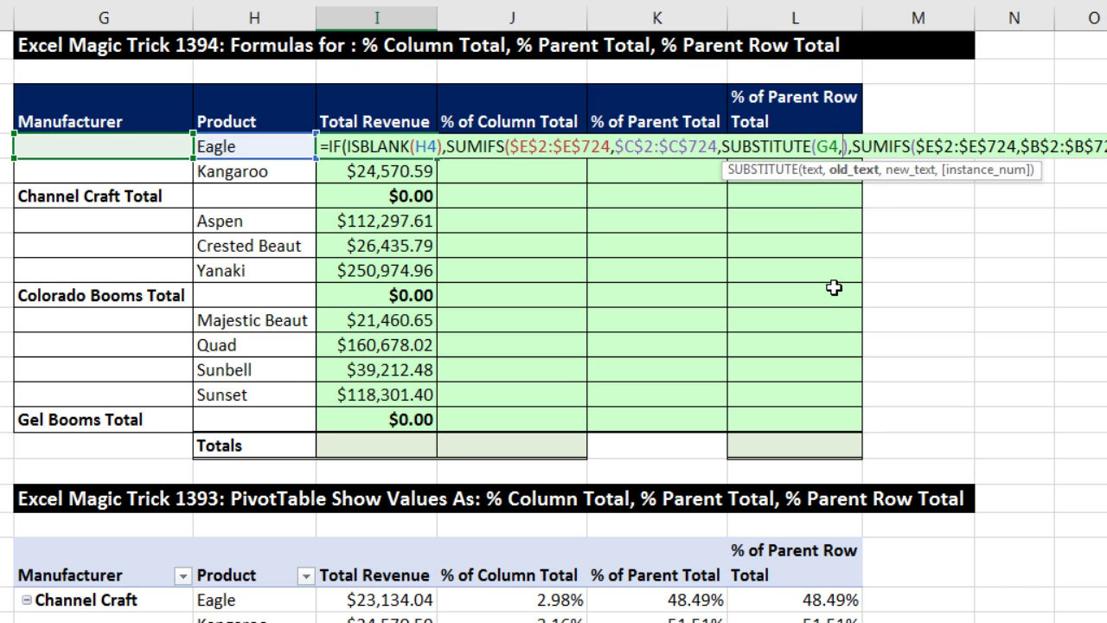
- Complete SUBSTITUTE in the Eagle row's Total Revenue formula with " Total" as the old text and "" as the new text, and enter the formula
type("\"")
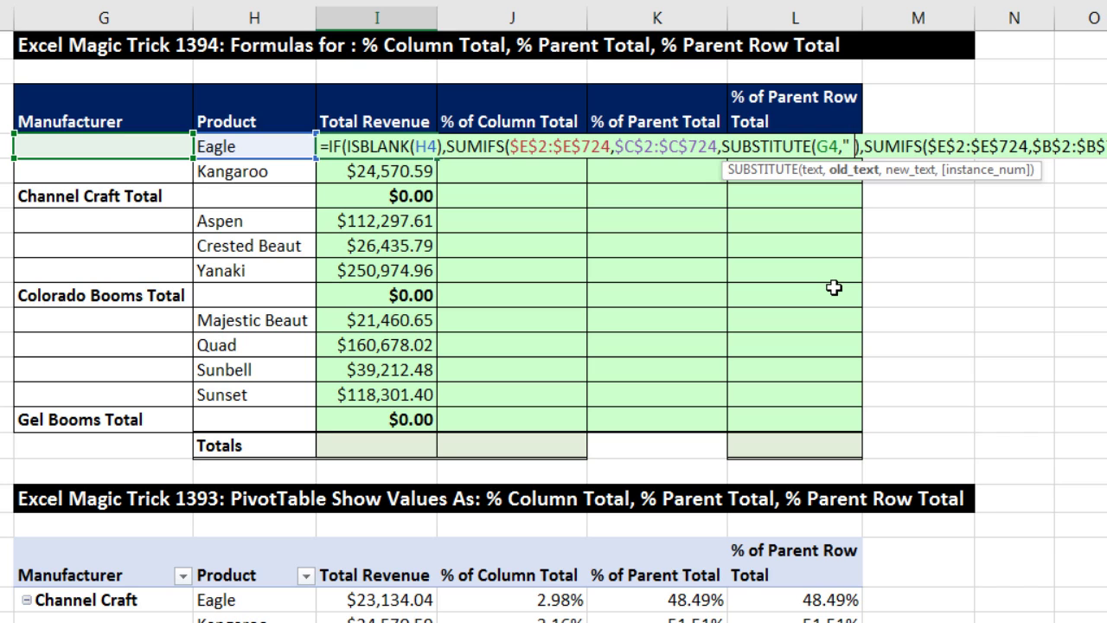
type(" Total")
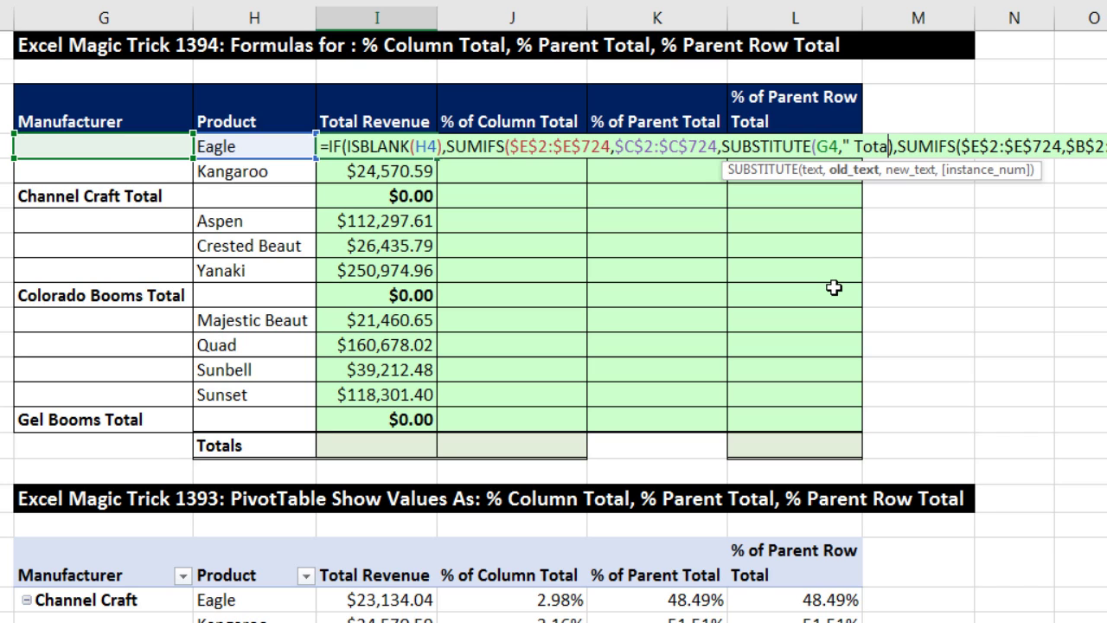
type("\"")
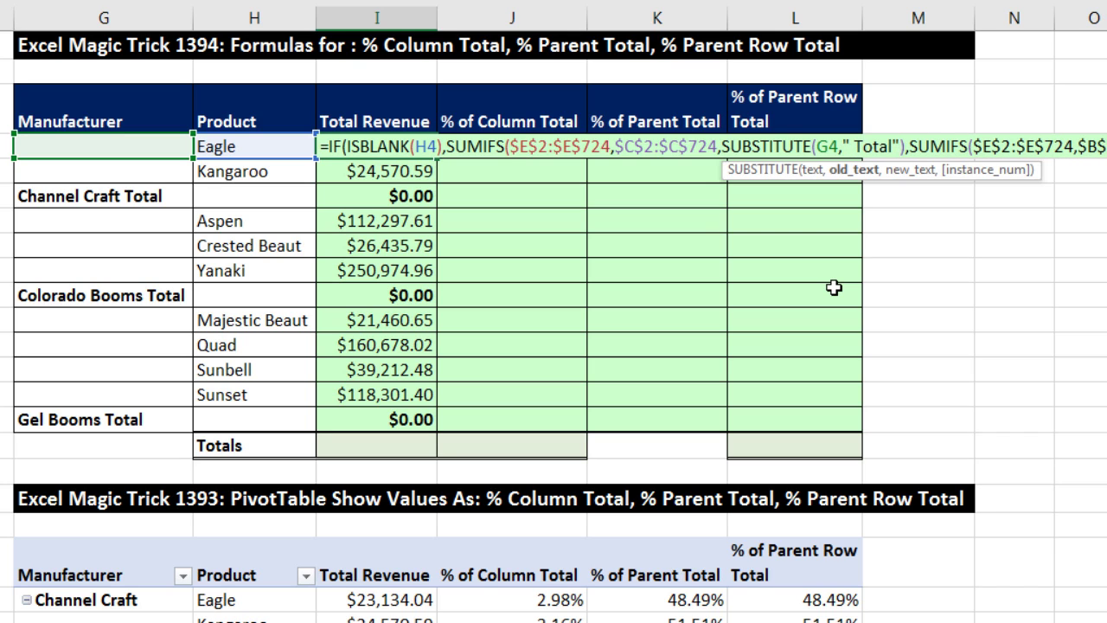
type(",")
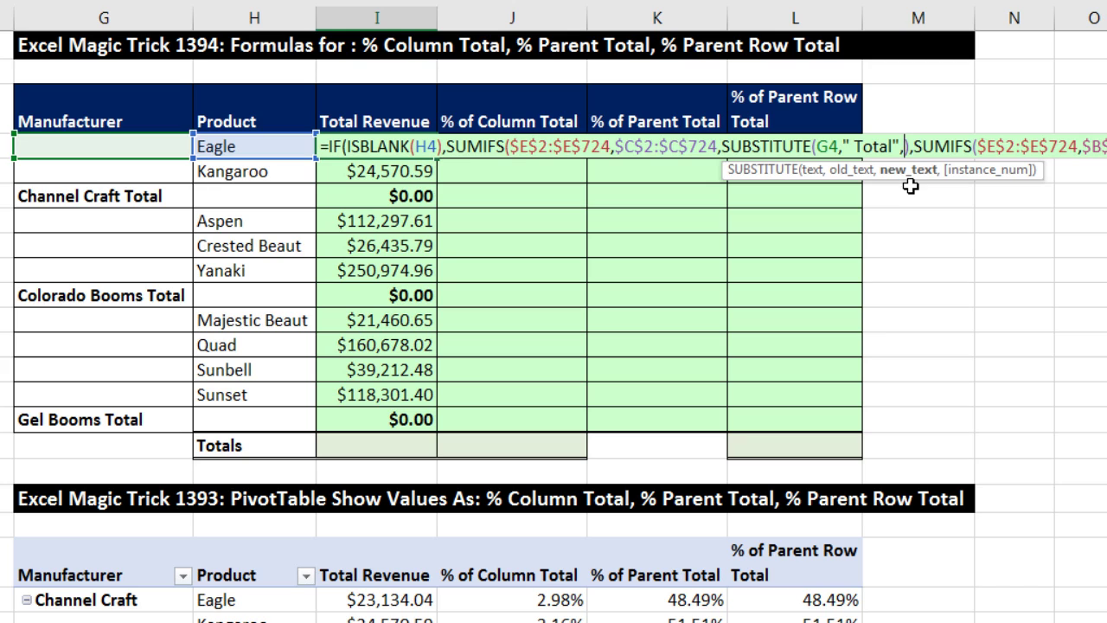
type("\"\"")
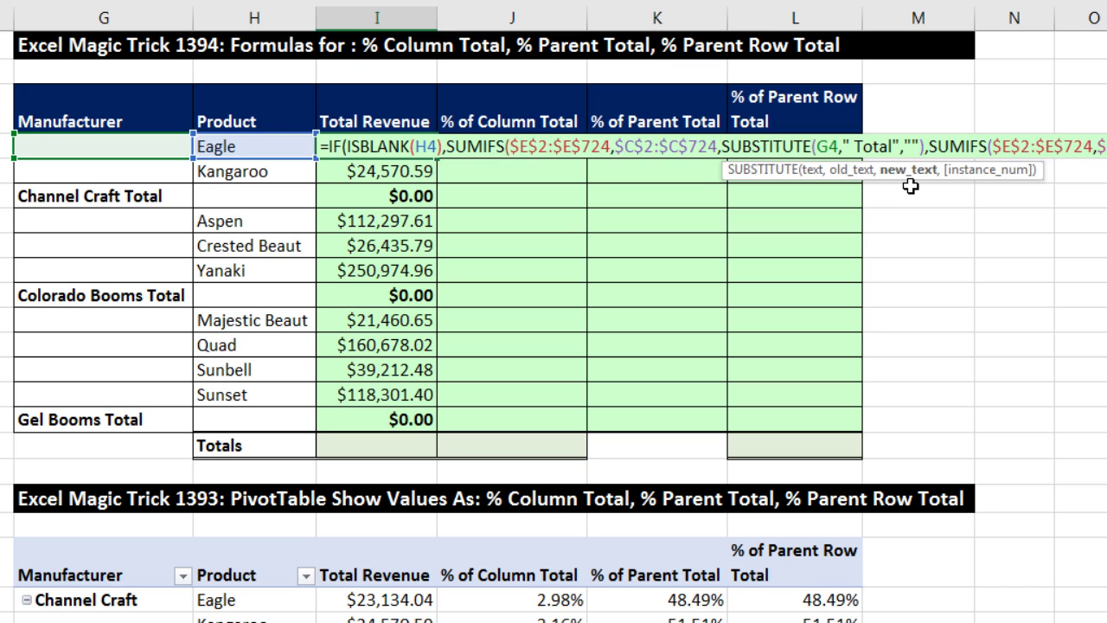
type(")")
key("Right")
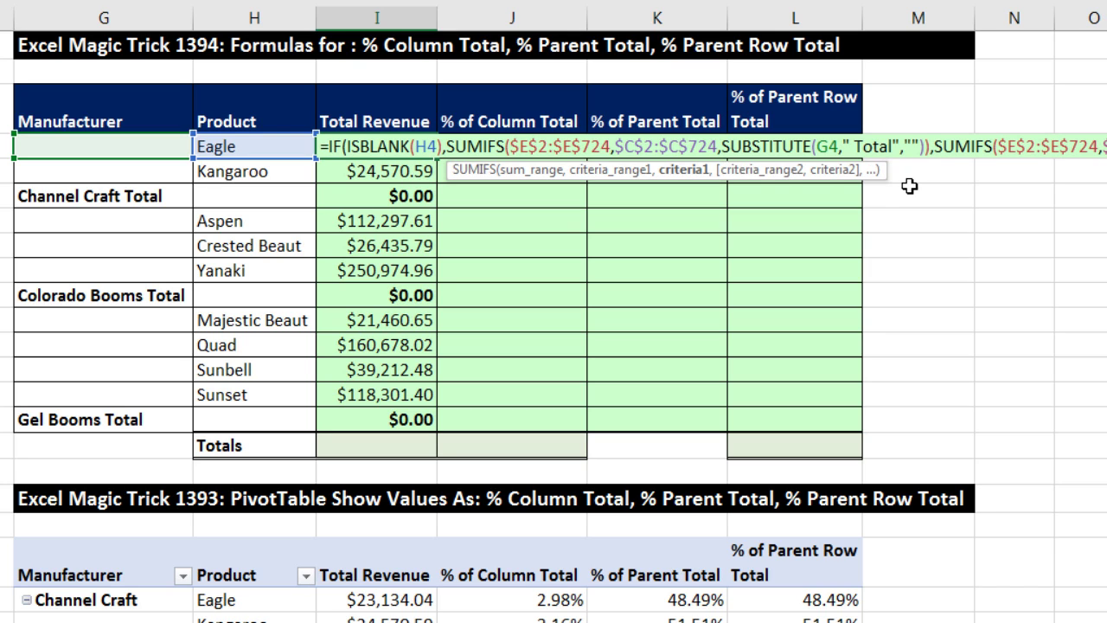
left_click(684, 170)
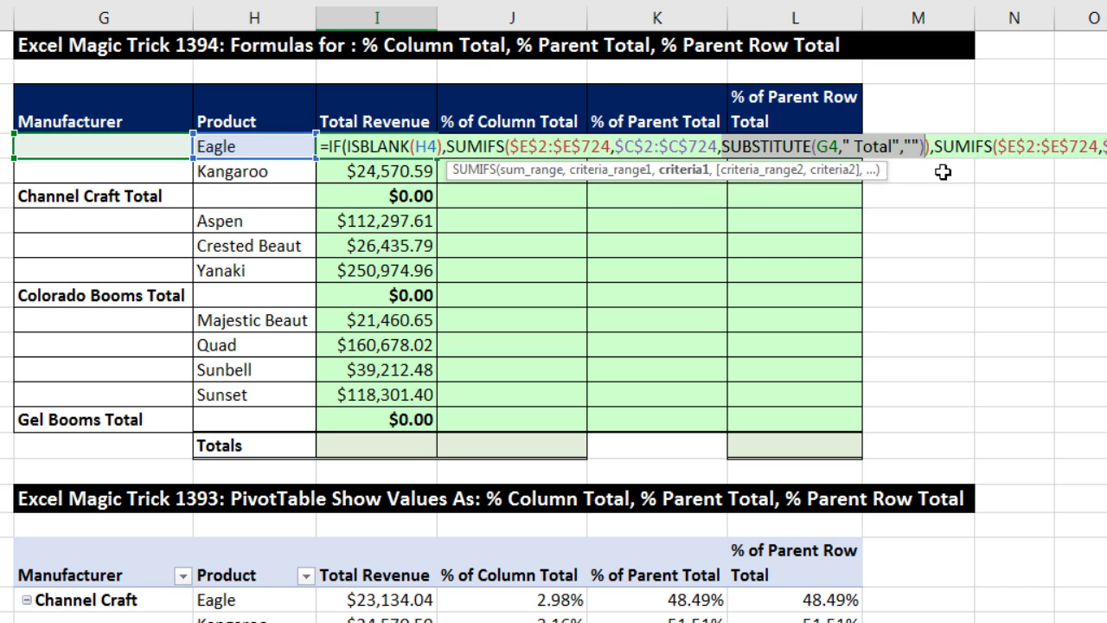
key("ctrl+Return")
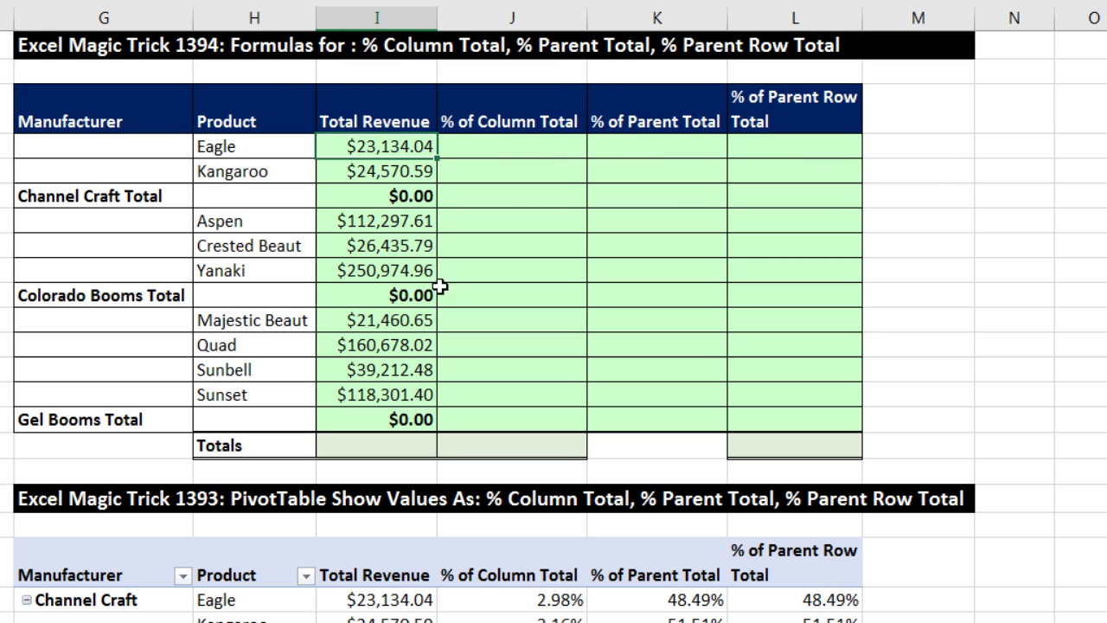
- Populate the Total Revenue cells from Eagle through Gel Booms Total with the revised SUBSTITUTE formula in one entry, keeping their formatting
key("shift+Down")
key("shift+Down")
key("shift+Down")
key("shift+Down")
key("shift+Down")
key("shift+Down")
key("shift+Down")
key("shift+Down")
key("shift+Down")
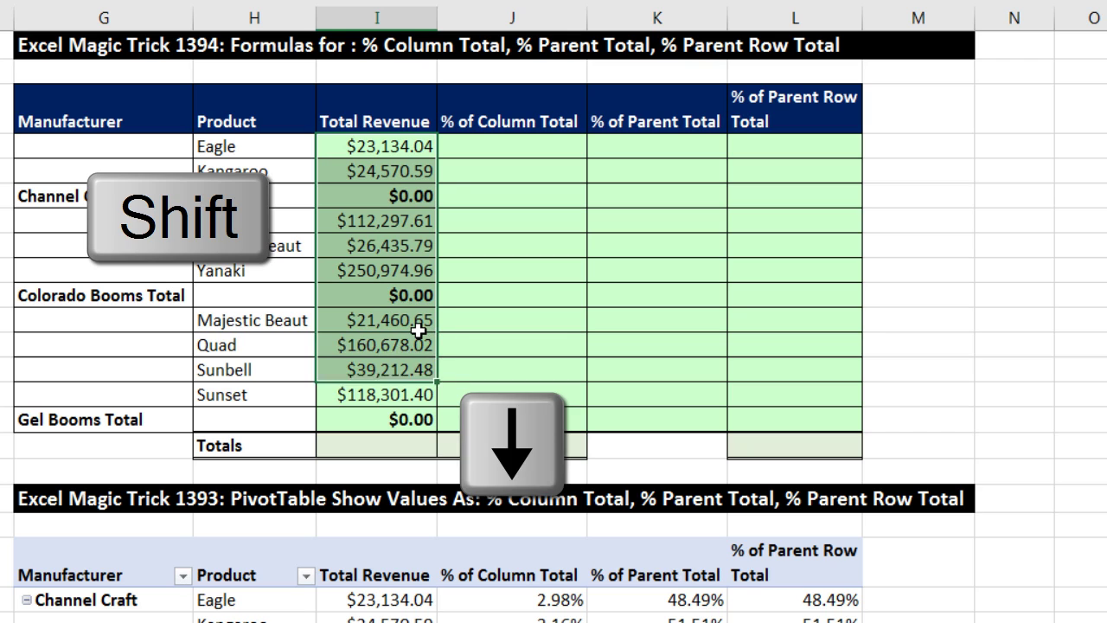
key("shift+Down")
key("shift+Down")
key("F2")
key("ctrl+Return")
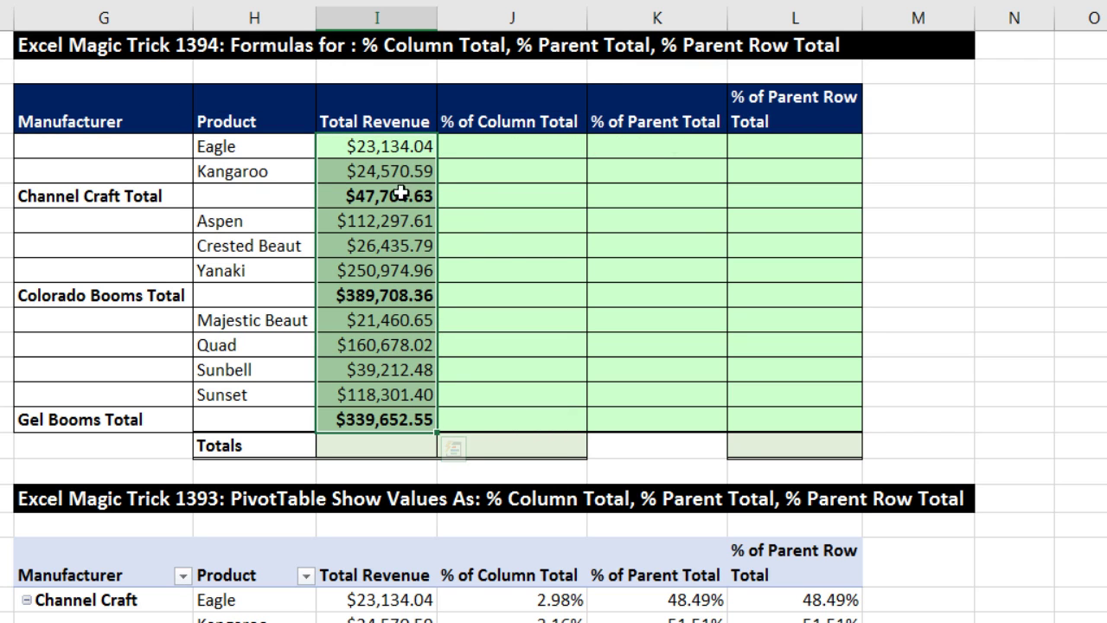
left_click(372, 172)
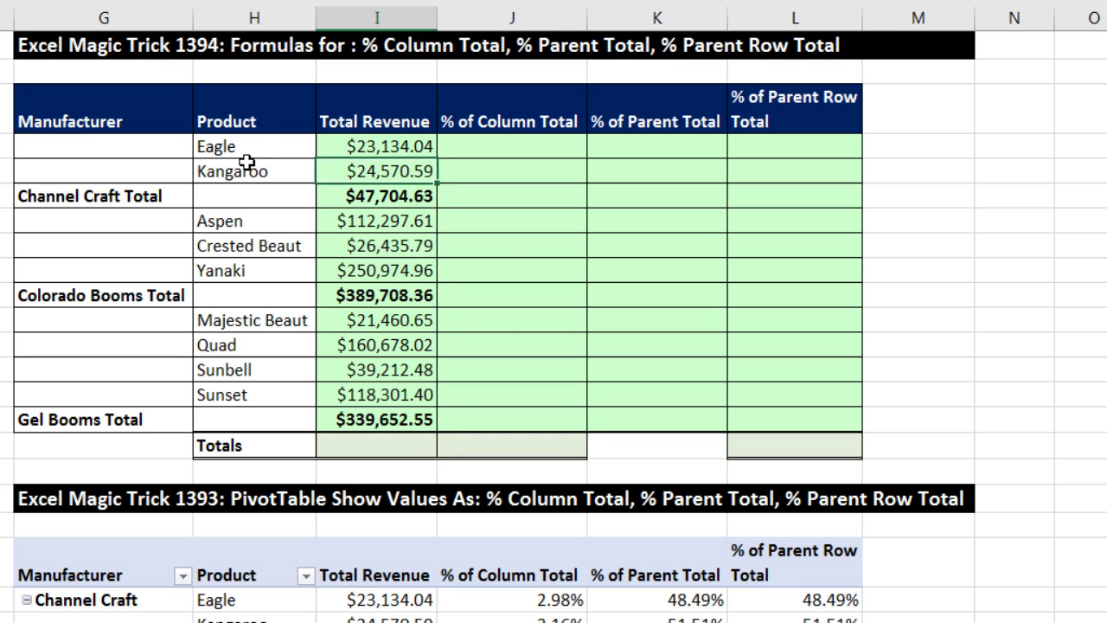
left_click(374, 197)
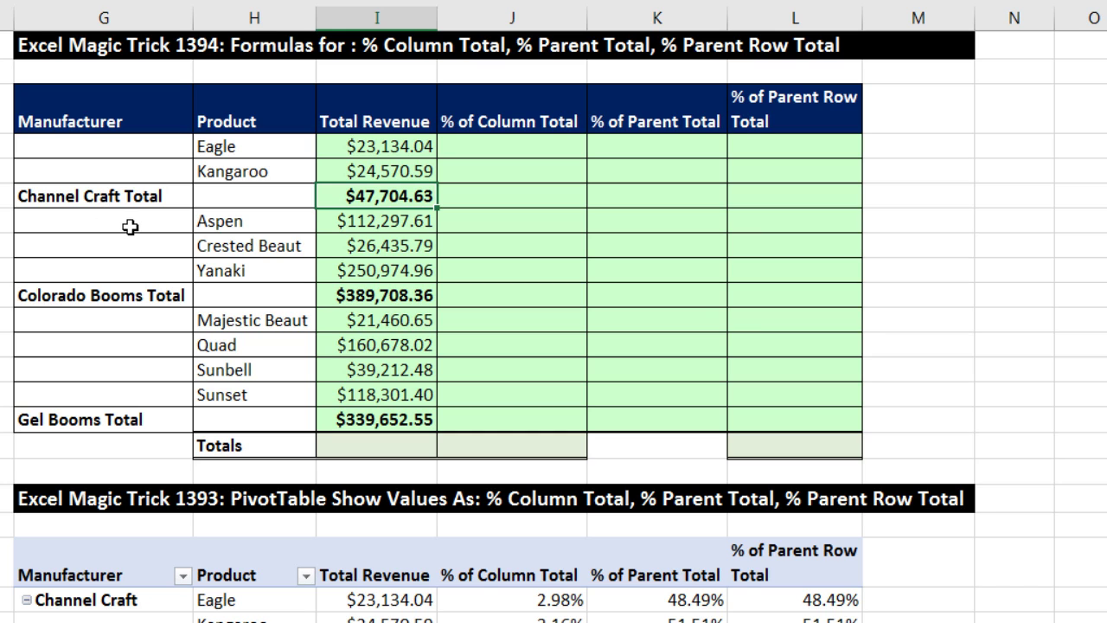
- Total the Total Revenue column in the Totals row with =SUM(I4:I15), and divide that sum by 2
left_click(377, 450)
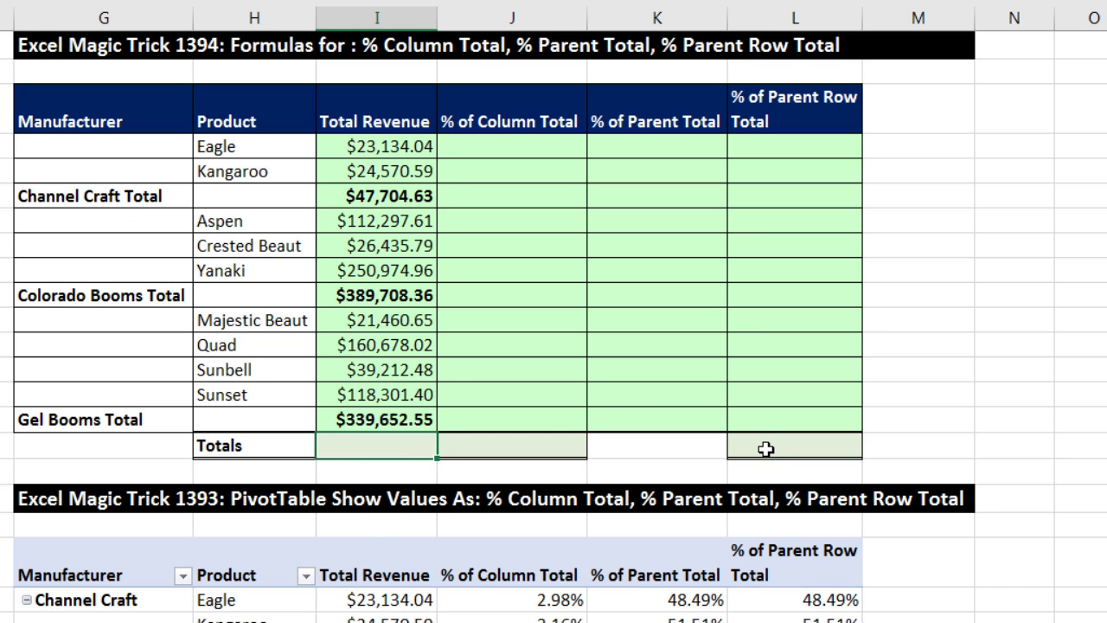
key("alt+equal")
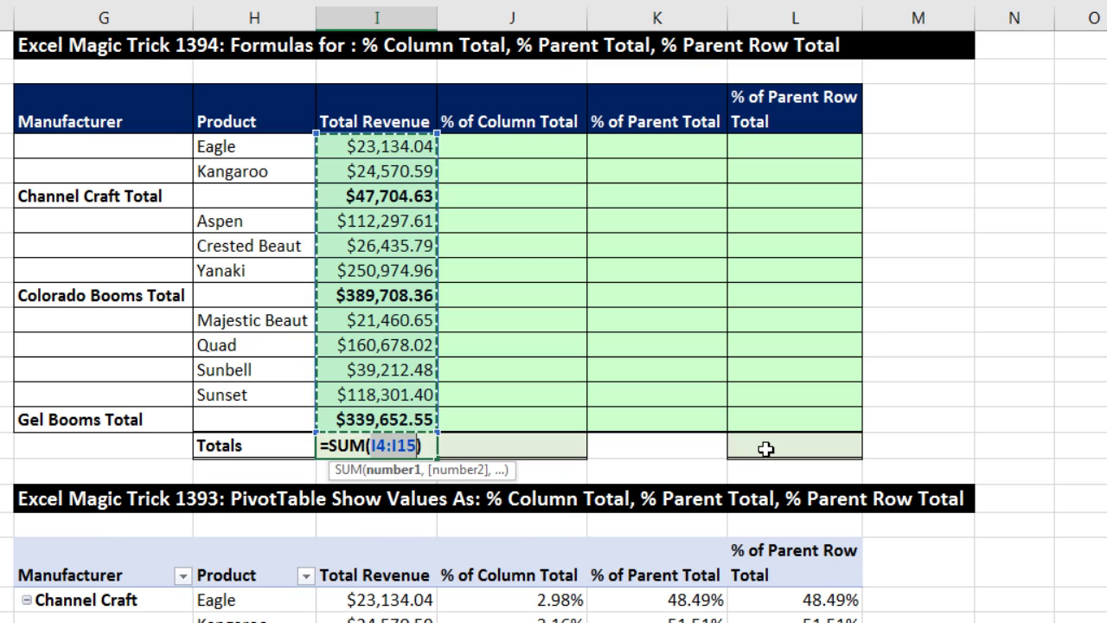
key("Return")
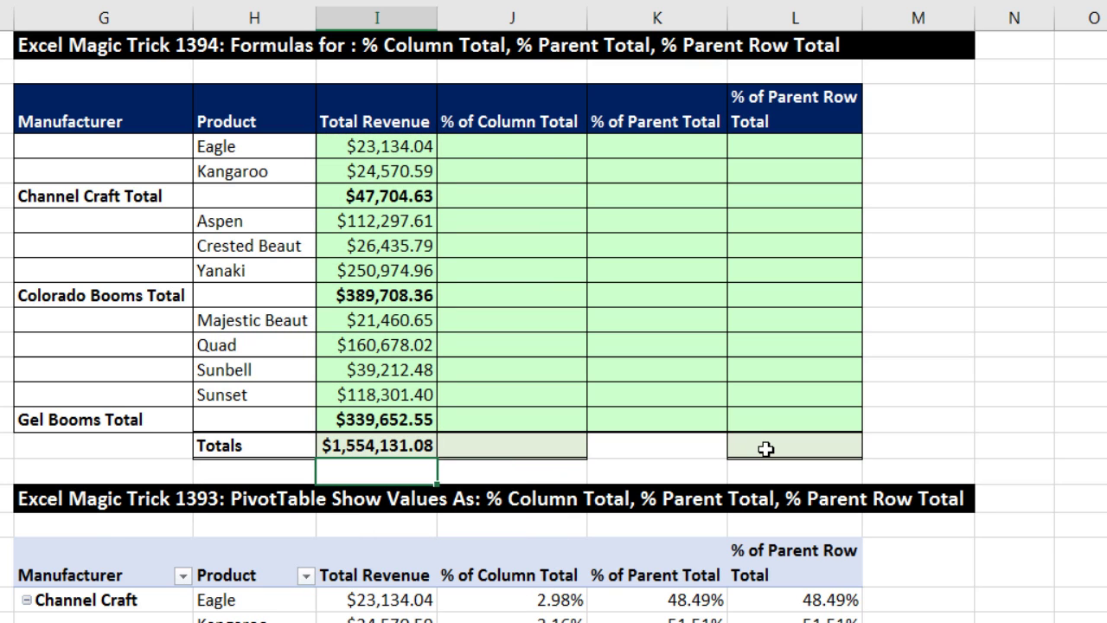
left_click(427, 442)
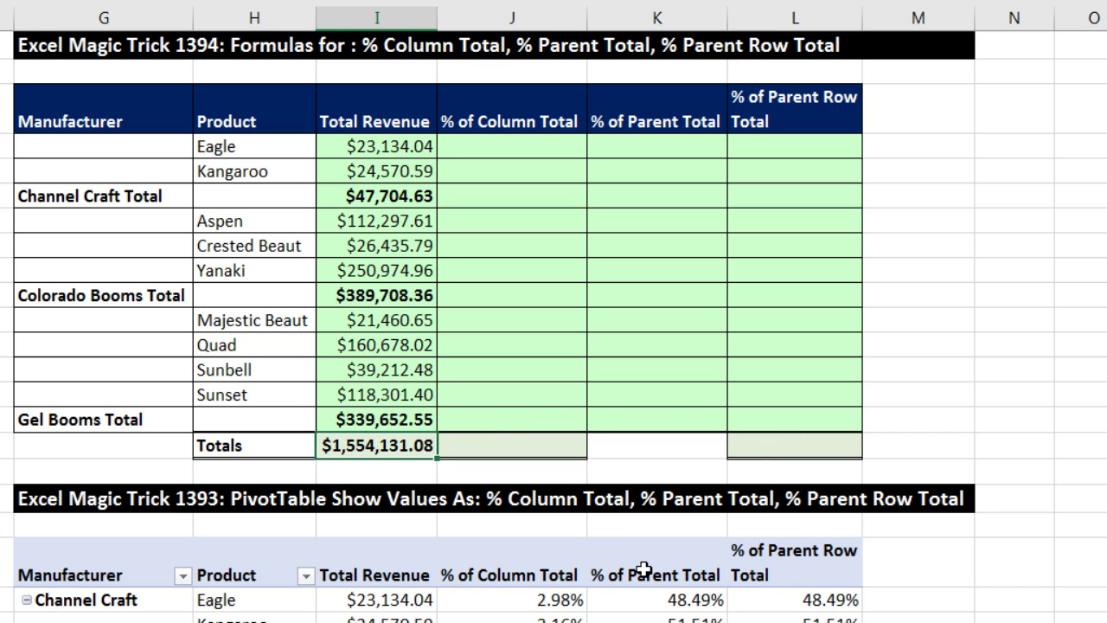
key("F2")
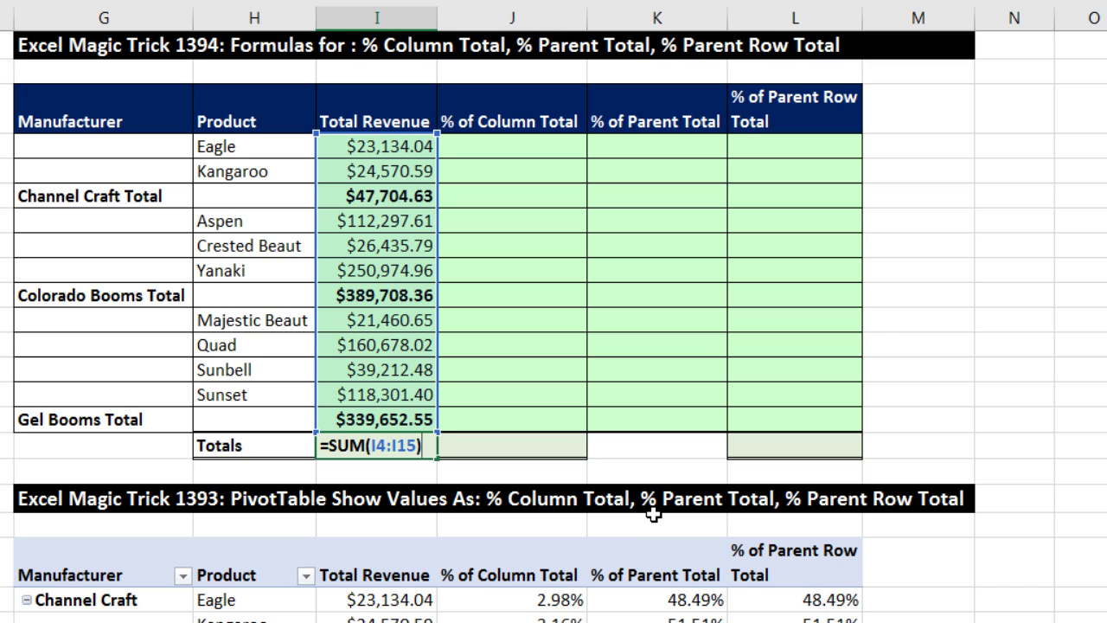
type("/2")
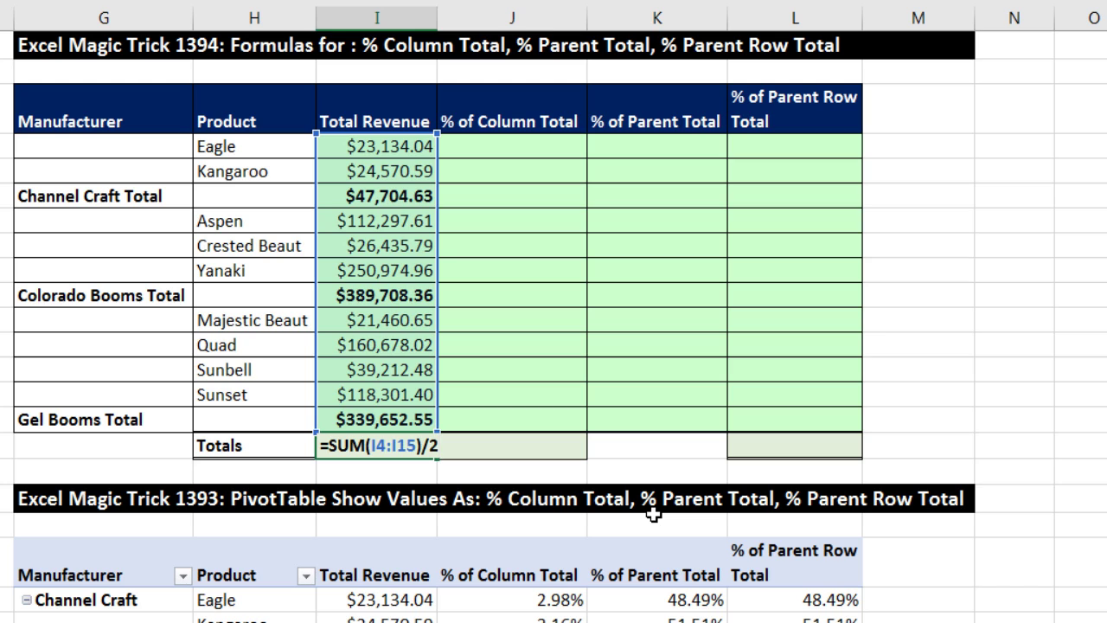
key("Return")
- Enter =I4/$I$16 as the Eagle row's % of Column Total formula
left_click(519, 147)
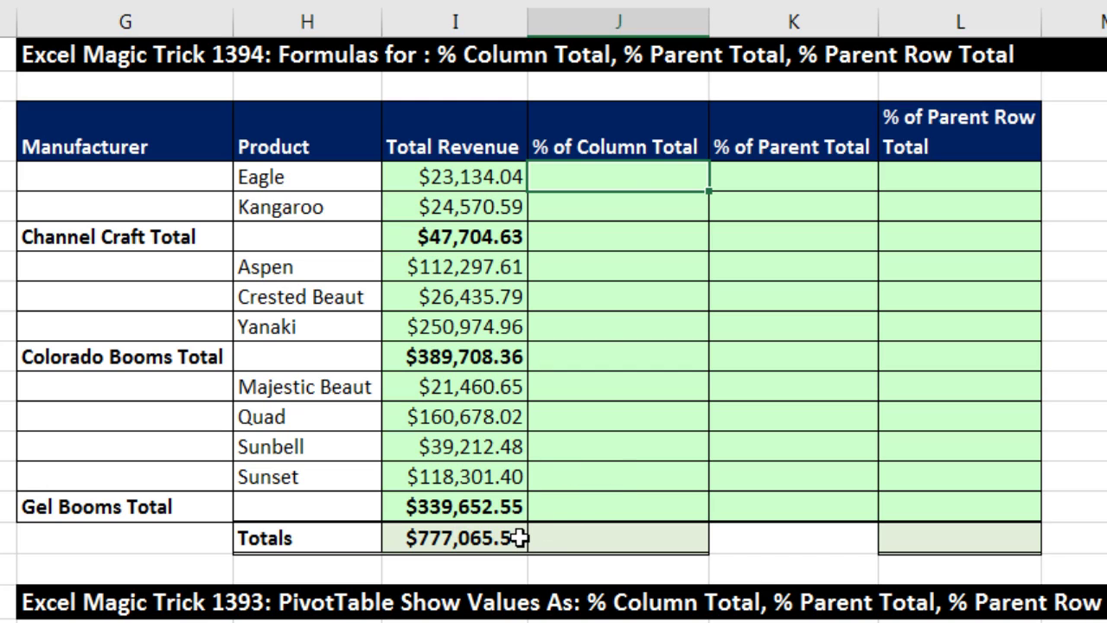
type("=")
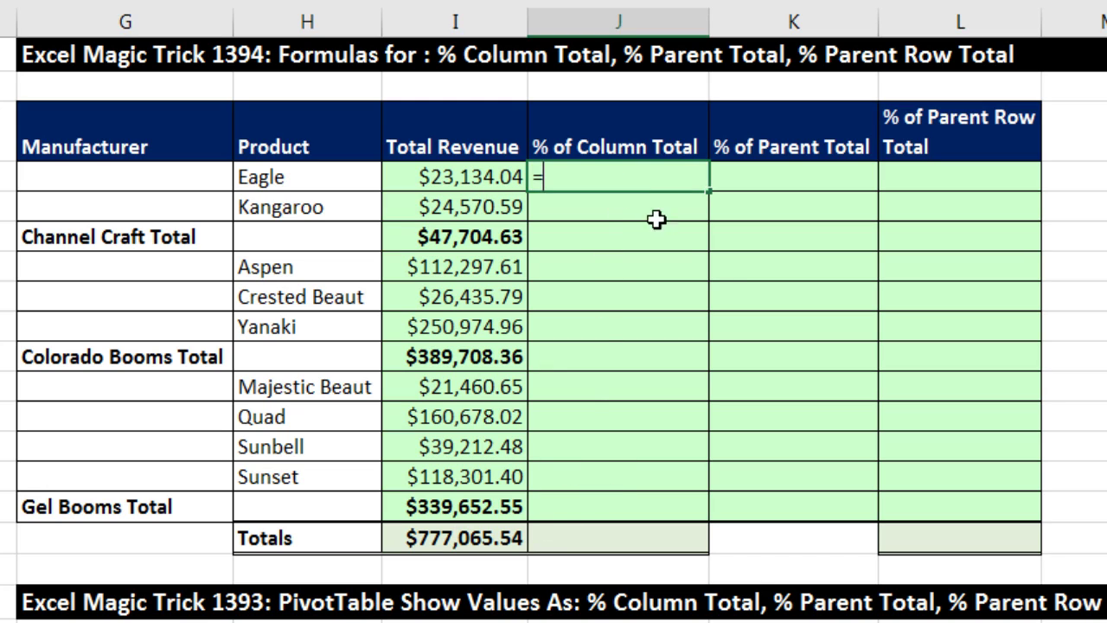
key("Left")
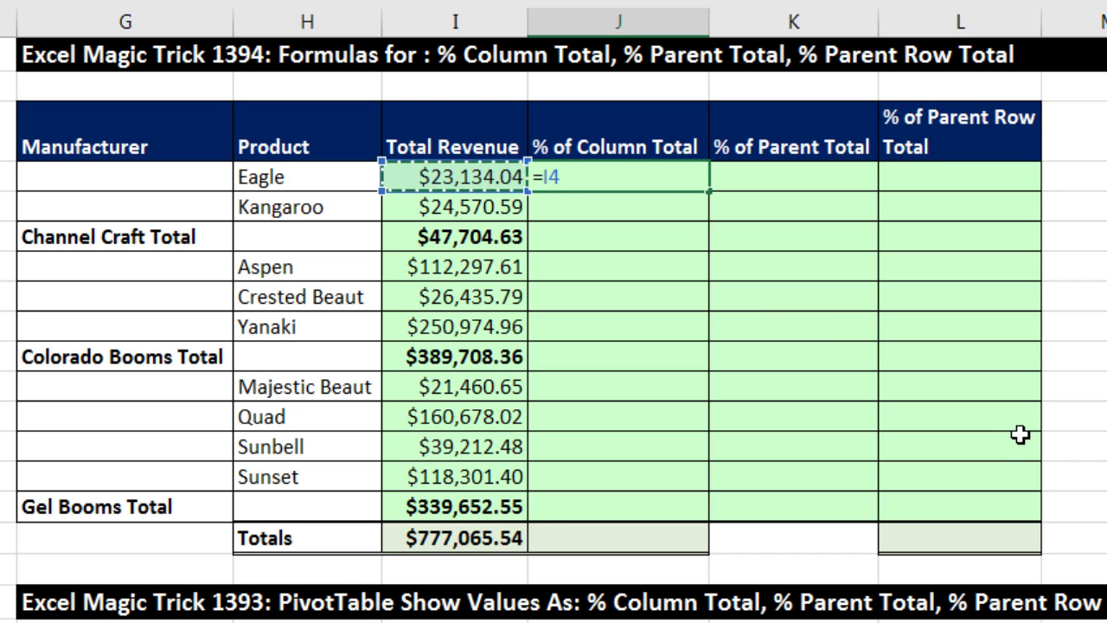
type("/")
left_click(472, 538)
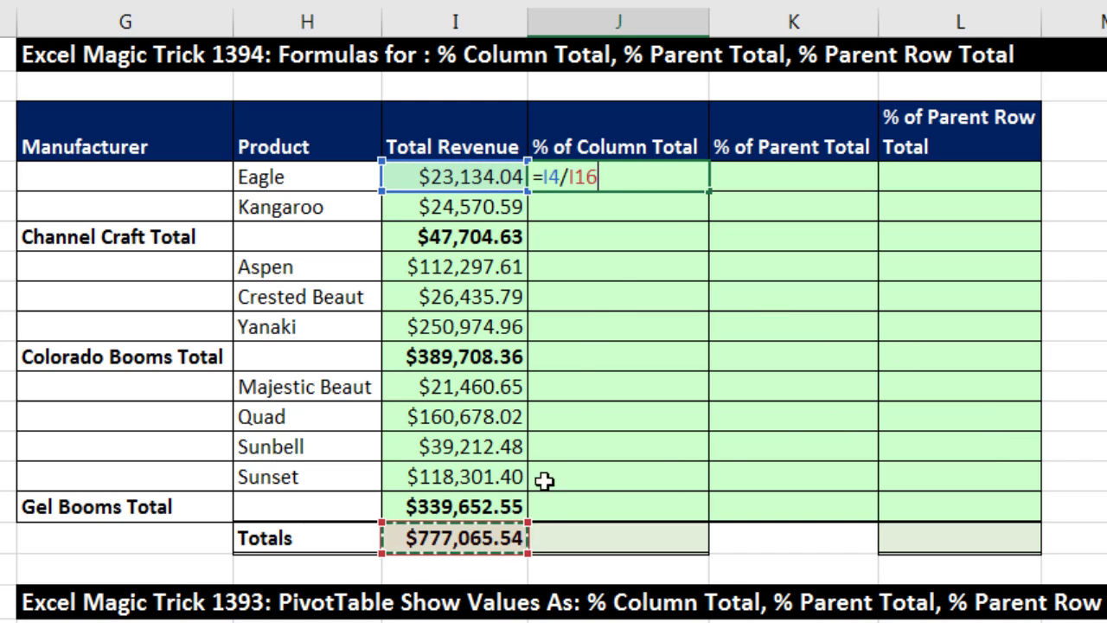
key("F4")
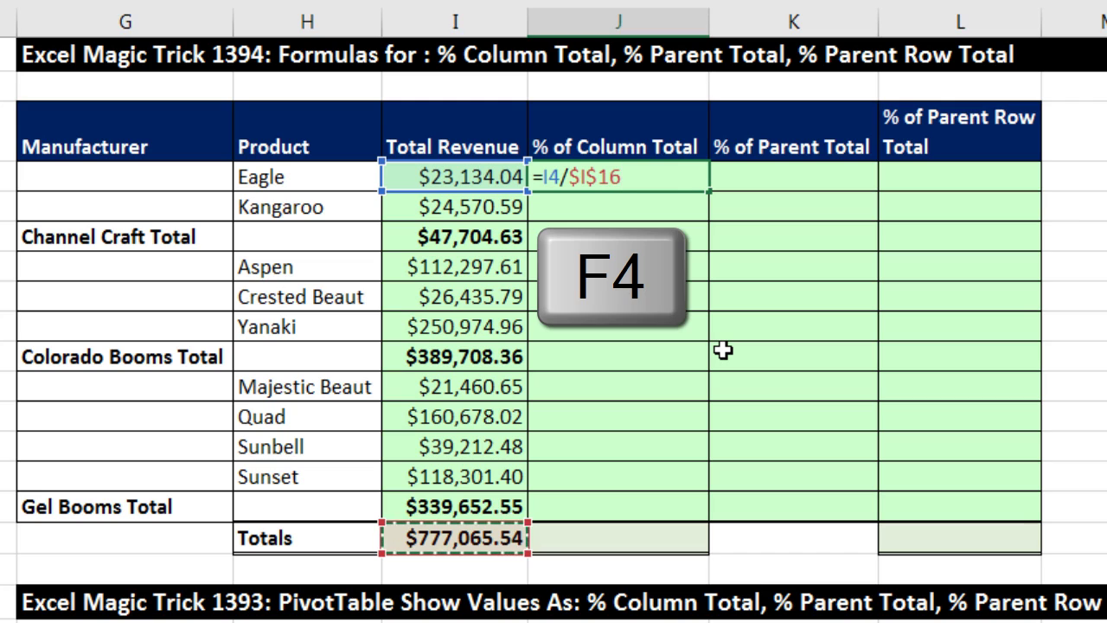
key("ctrl+Return")
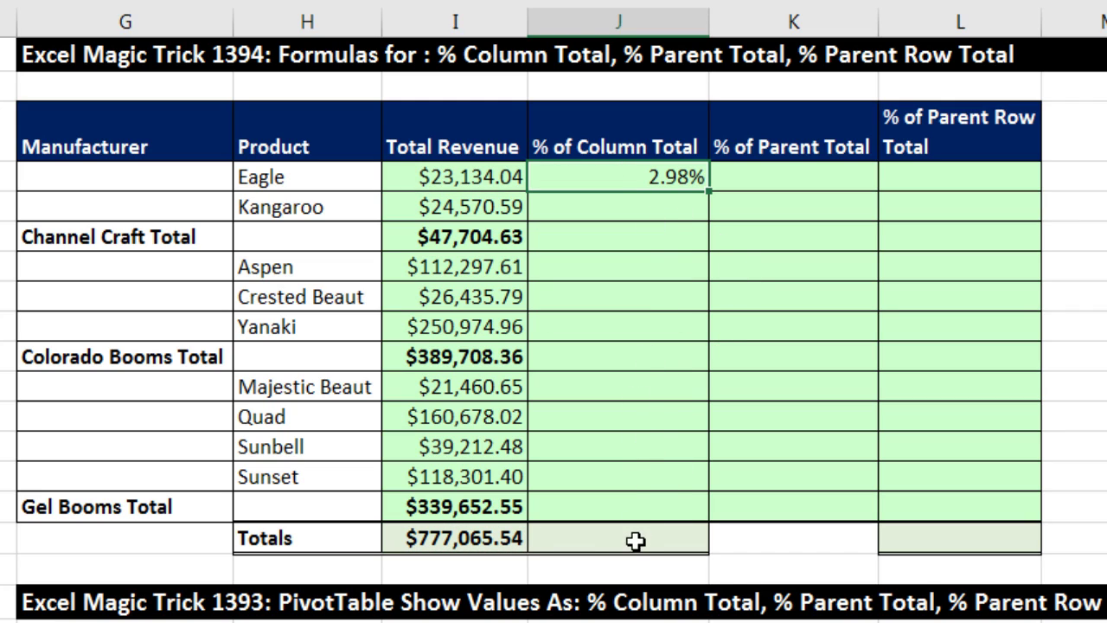
- Populate the % of Column Total cells from Eagle through the Totals row with the Eagle row's formula in one entry
key("shift")
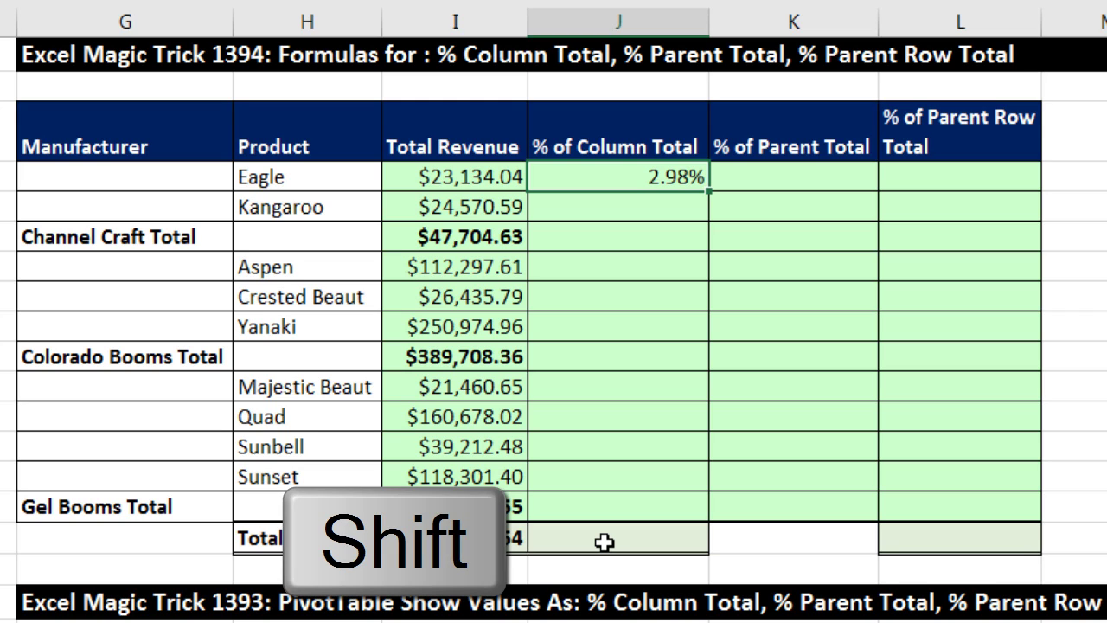
left_click(604, 542, "shift")
key("F2")
key("ctrl+Return")
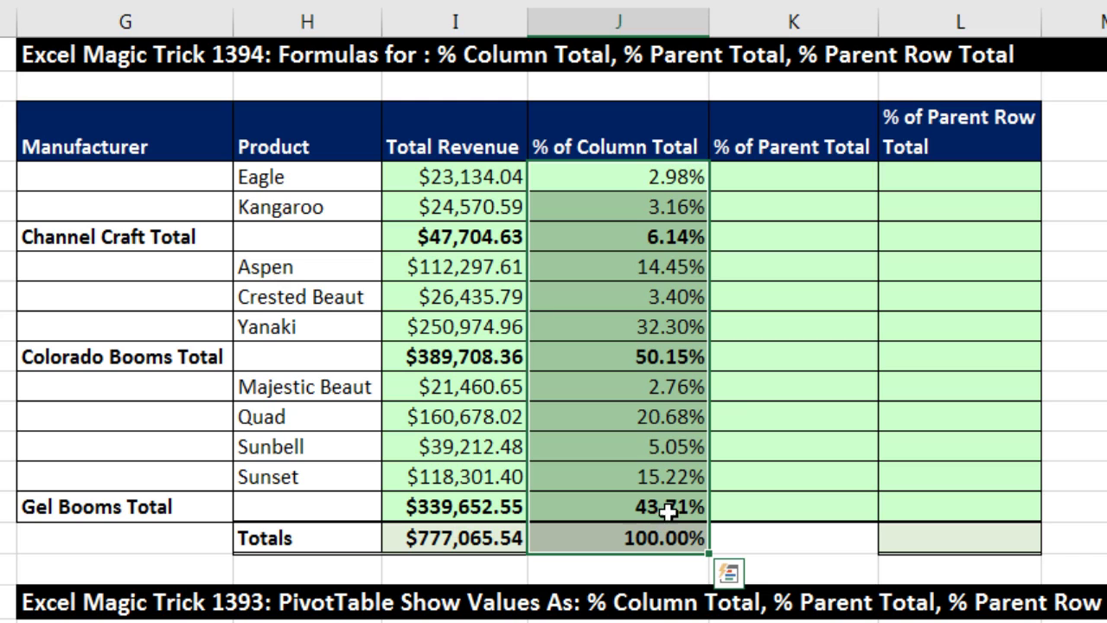
left_click(763, 175)
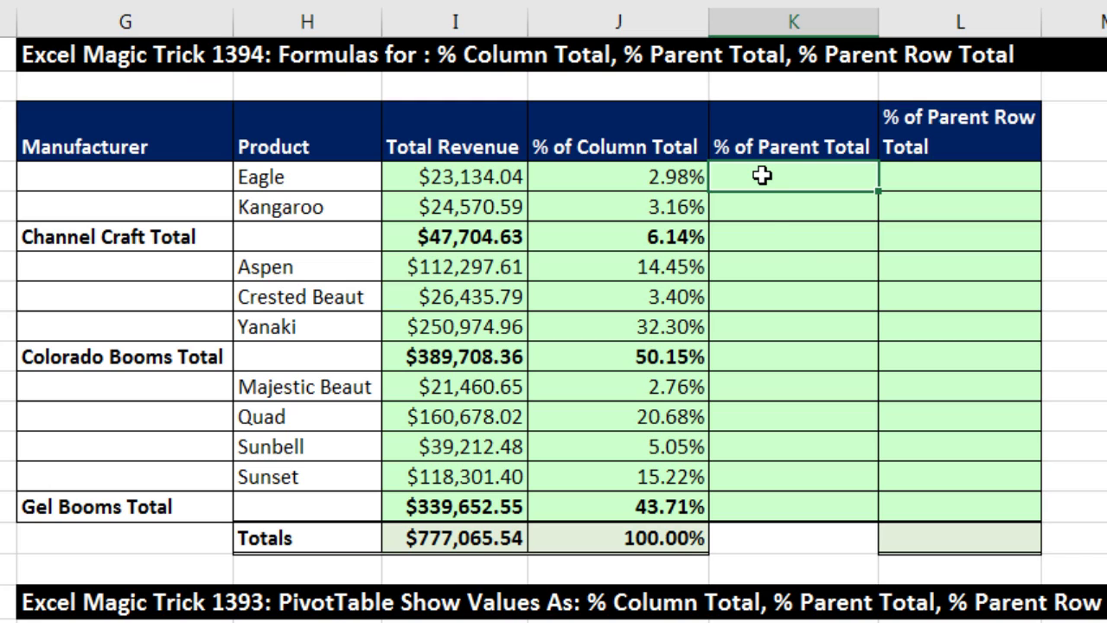
left_click_drag(762, 176, 781, 247)
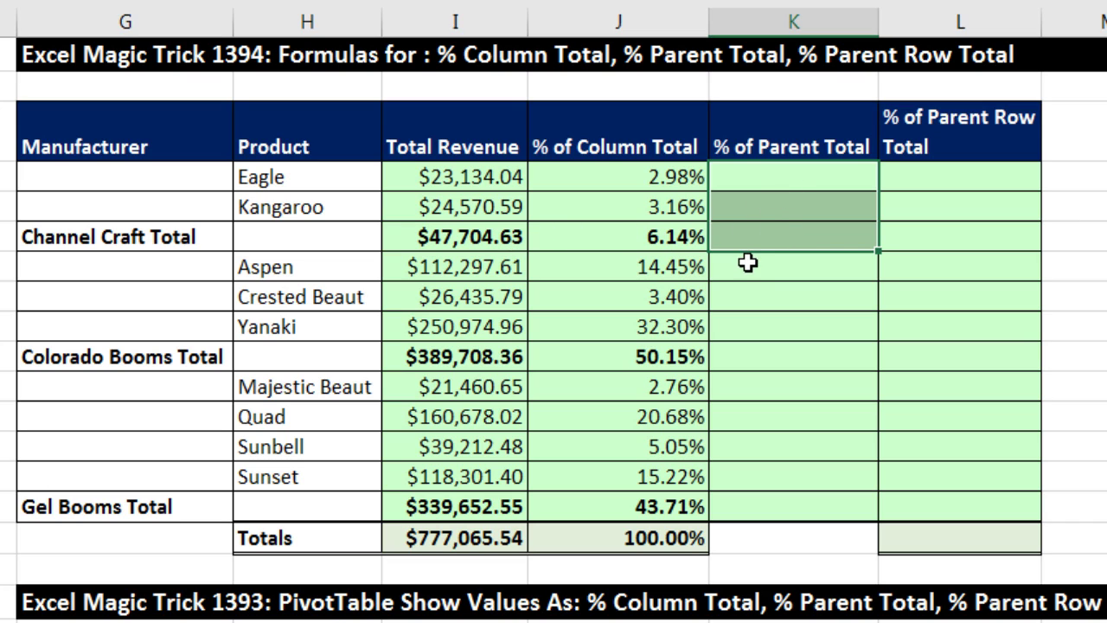
left_click_drag(742, 267, 754, 327)
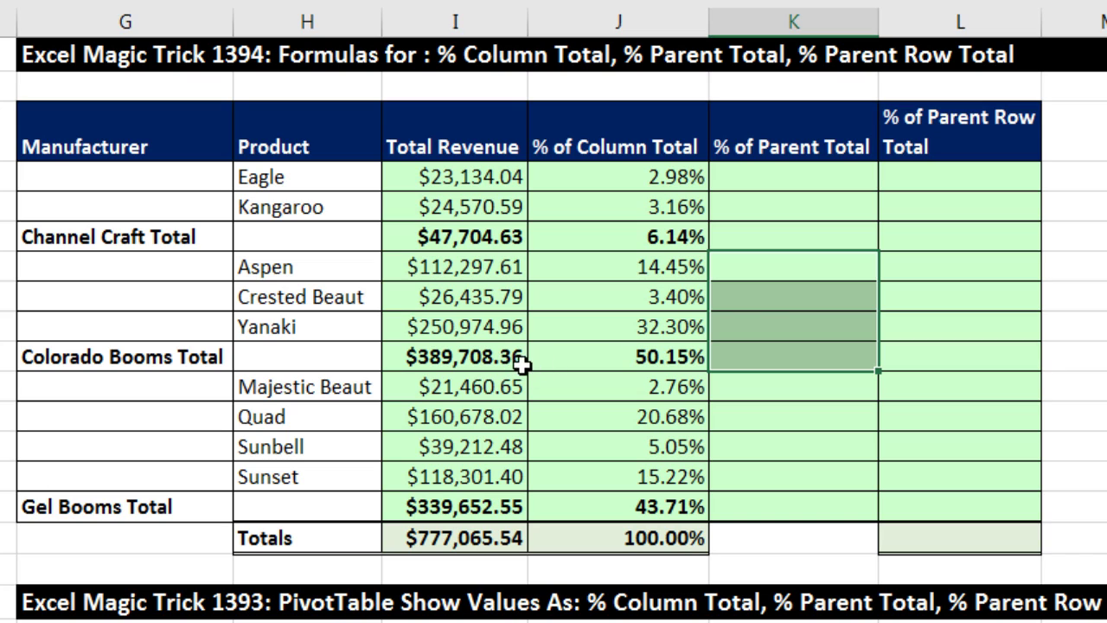
- Write =ISBLANK(H4:$H$16) in the Eagle row's % of Parent Total cell, with only the range's end reference locked
left_click(749, 183)
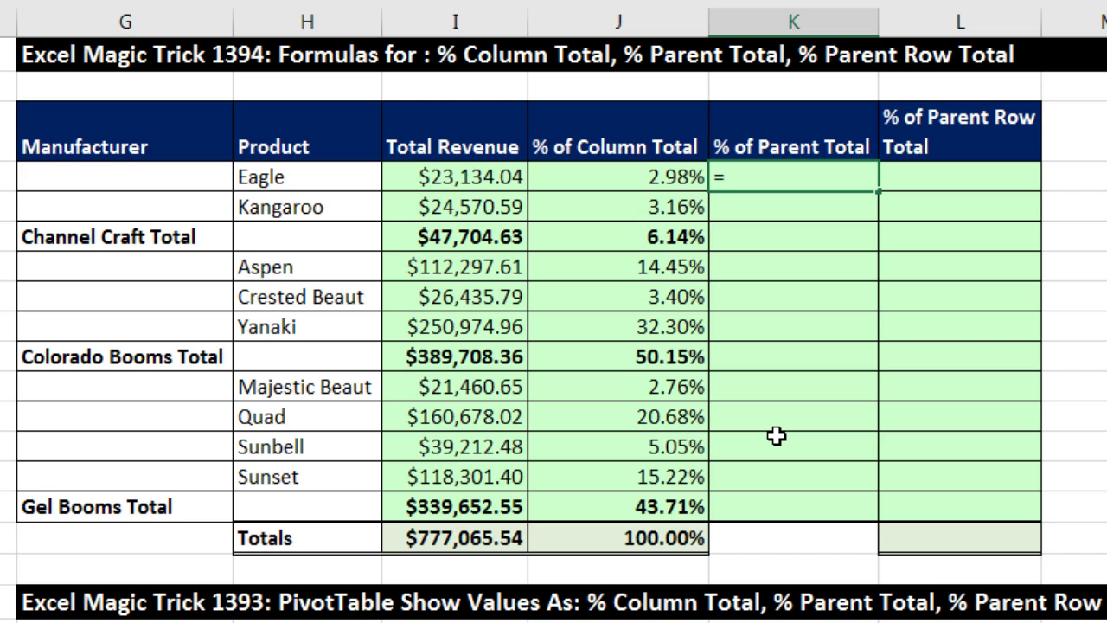
type("isb")
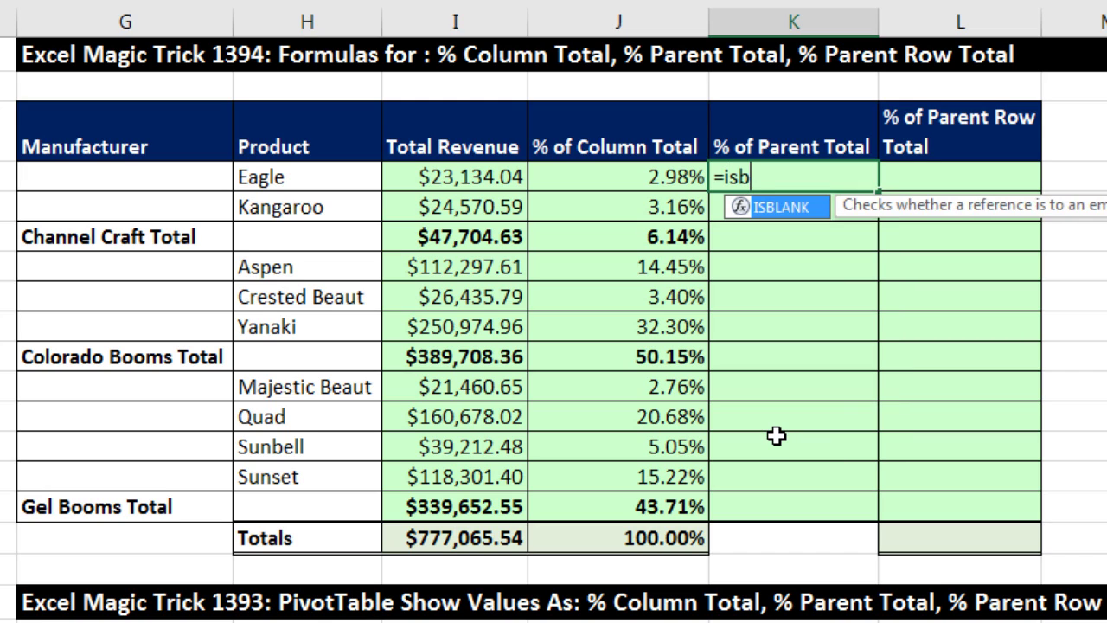
key("Tab")
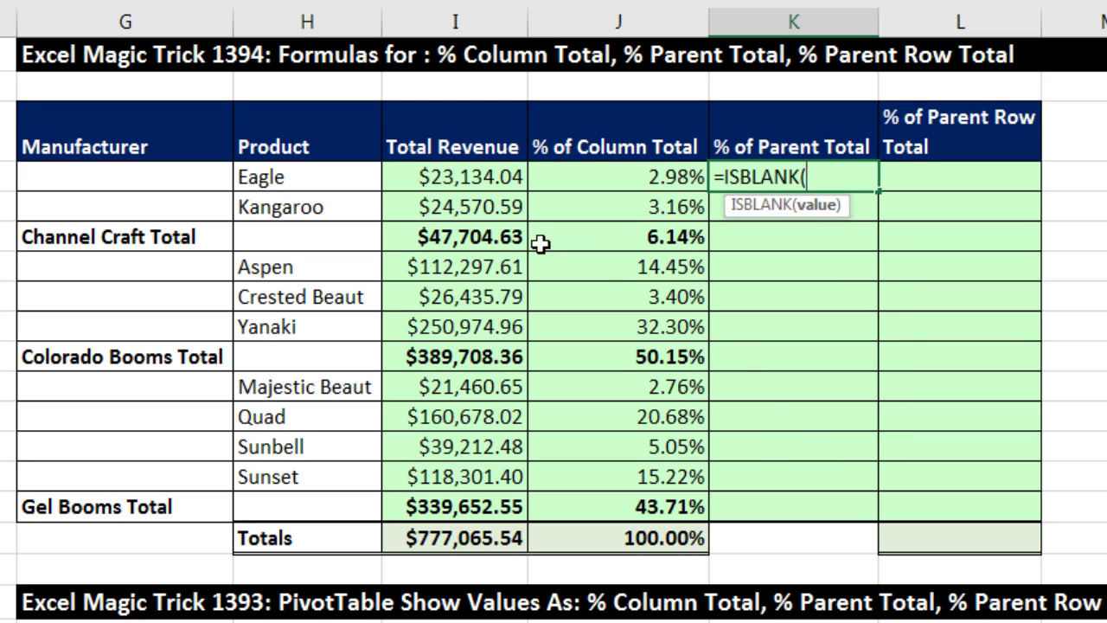
left_click_drag(300, 181, 328, 536)
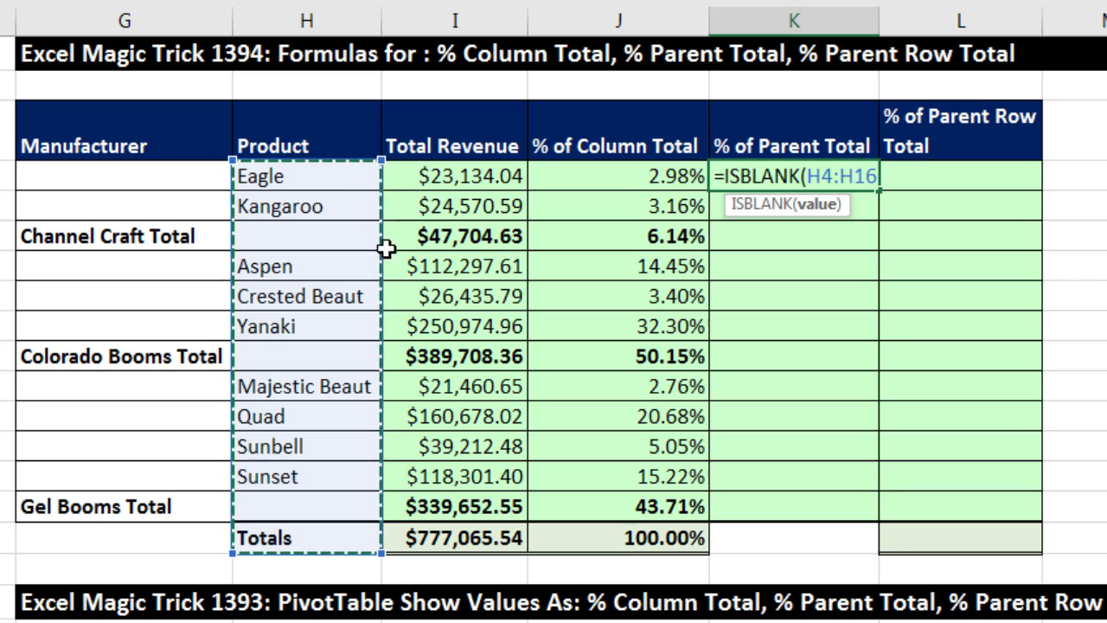
double_click(866, 184)
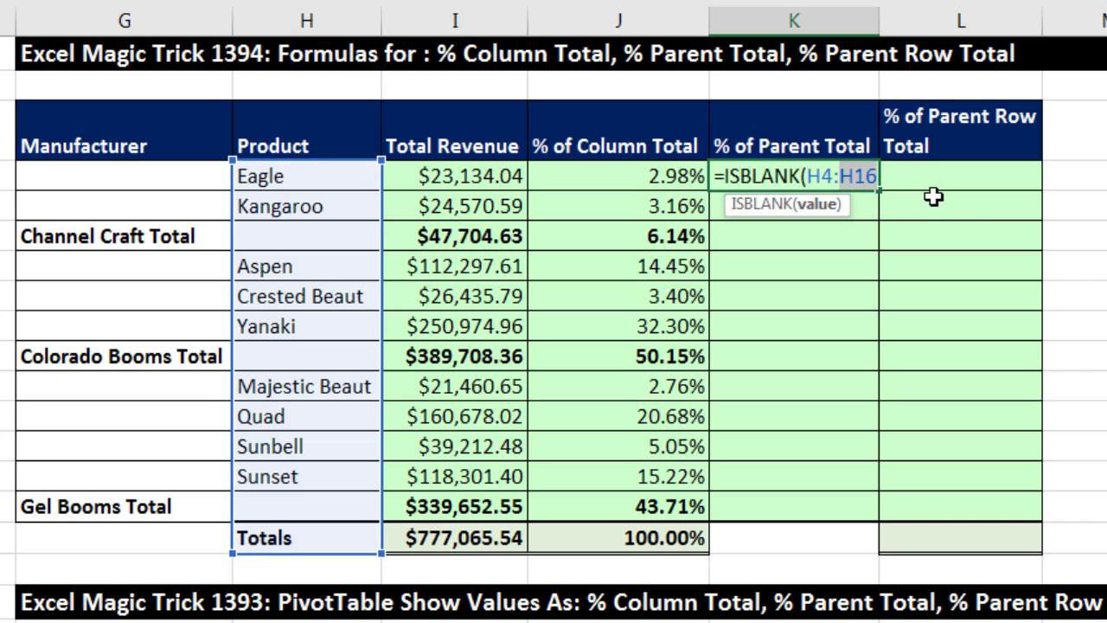
key("F4")
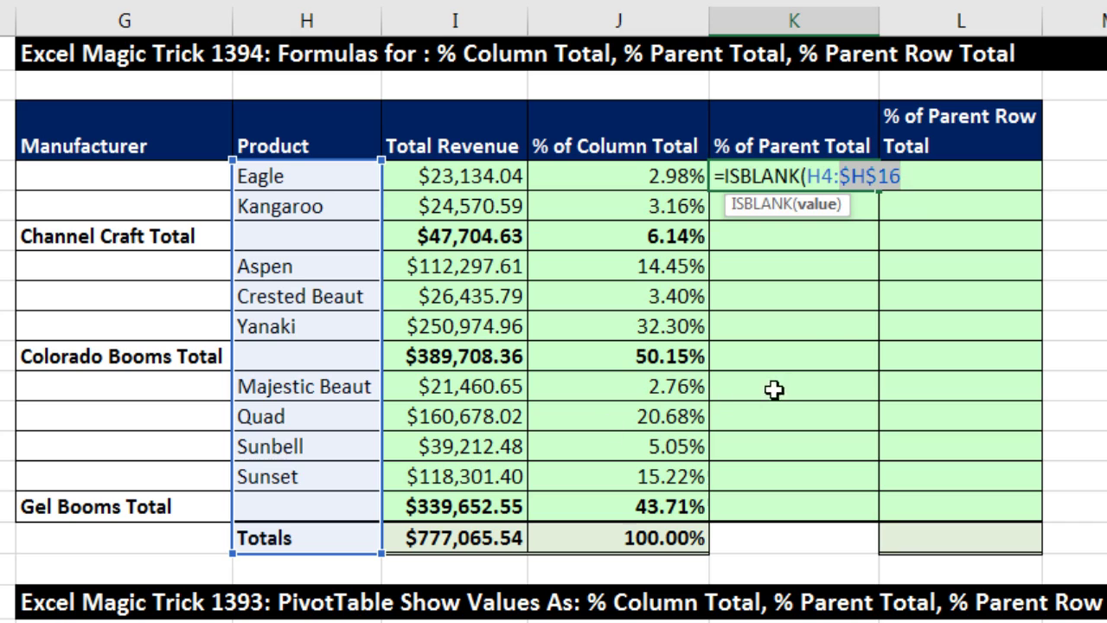
left_click(919, 185)
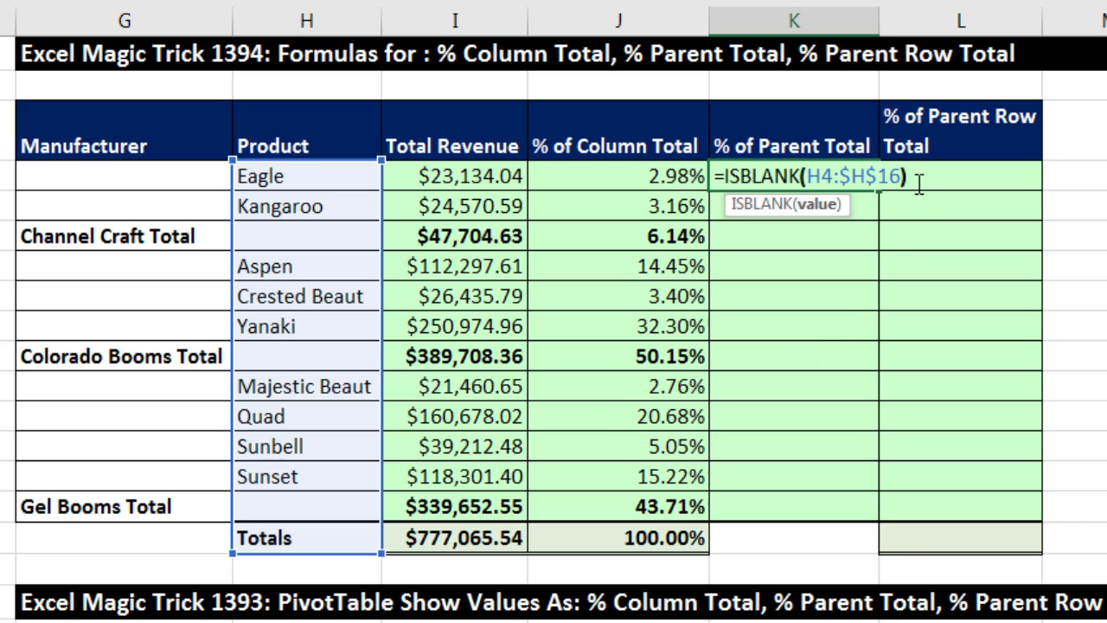
type(")")
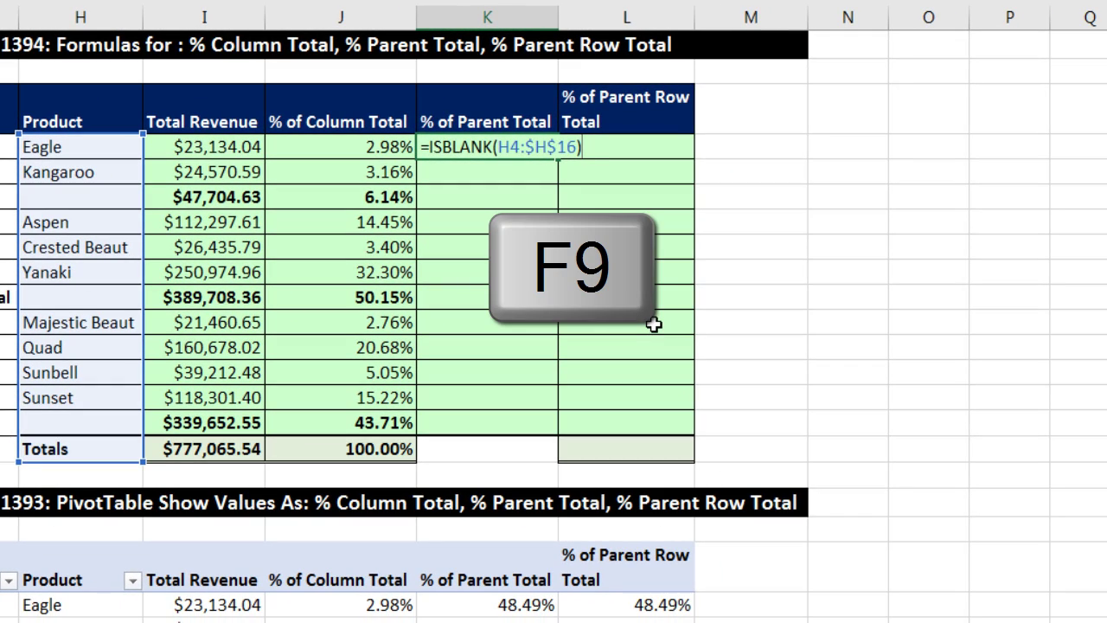
- Preview the ISBLANK array, restore the formula, and fill it down the % of Parent Total column through the Gel Booms Total row
key("F9")
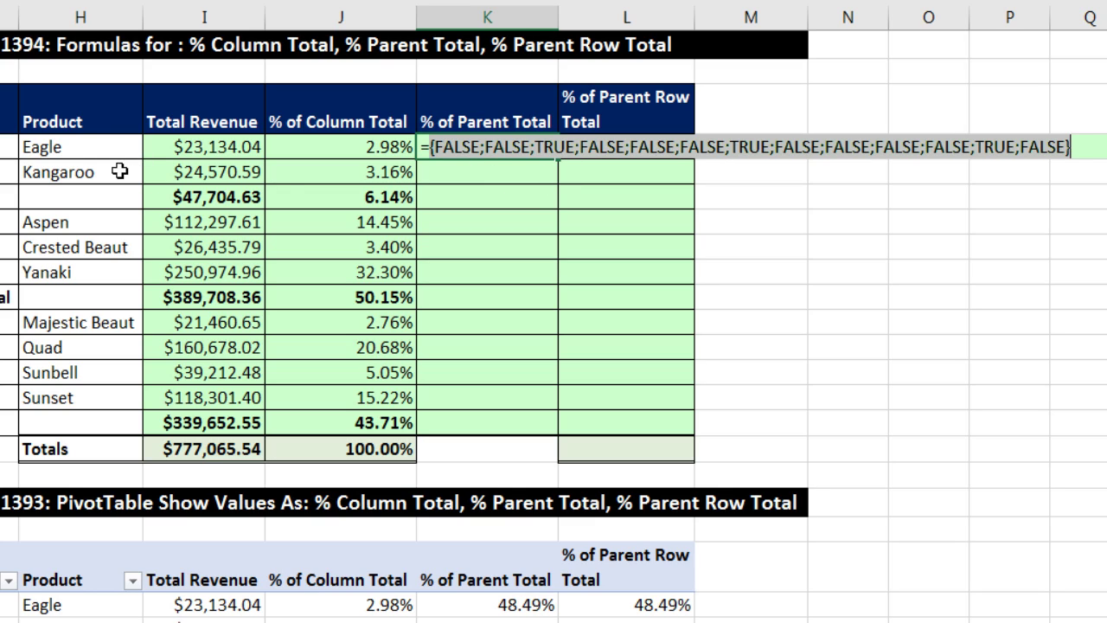
key("ctrl+z")
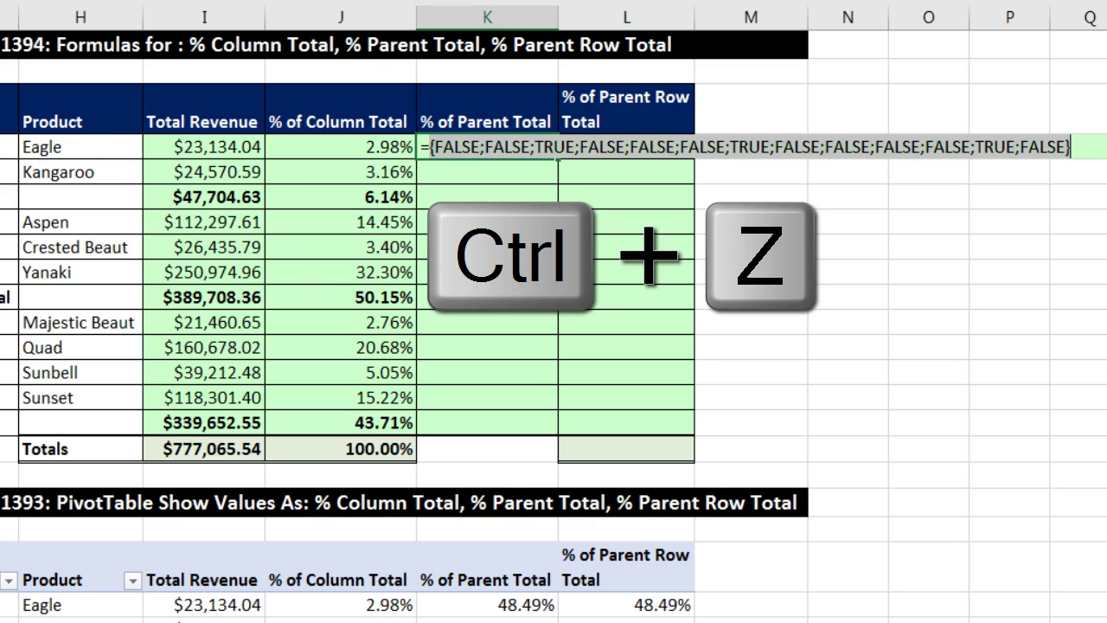
key("ctrl+Return")
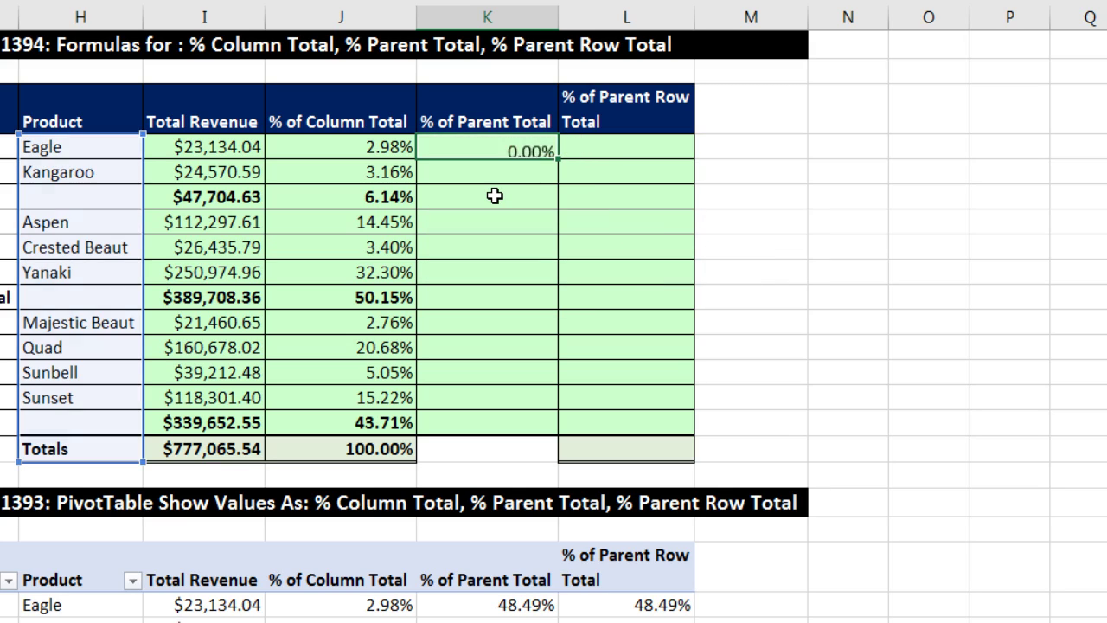
left_click_drag(560, 158, 571, 437)
- Examine the arrays that the % of Parent Total formulas evaluate to in the Kangaroo, Channel Craft Total and Aspen rows
left_click_drag(500, 173, 500, 222)
left_click(500, 173)
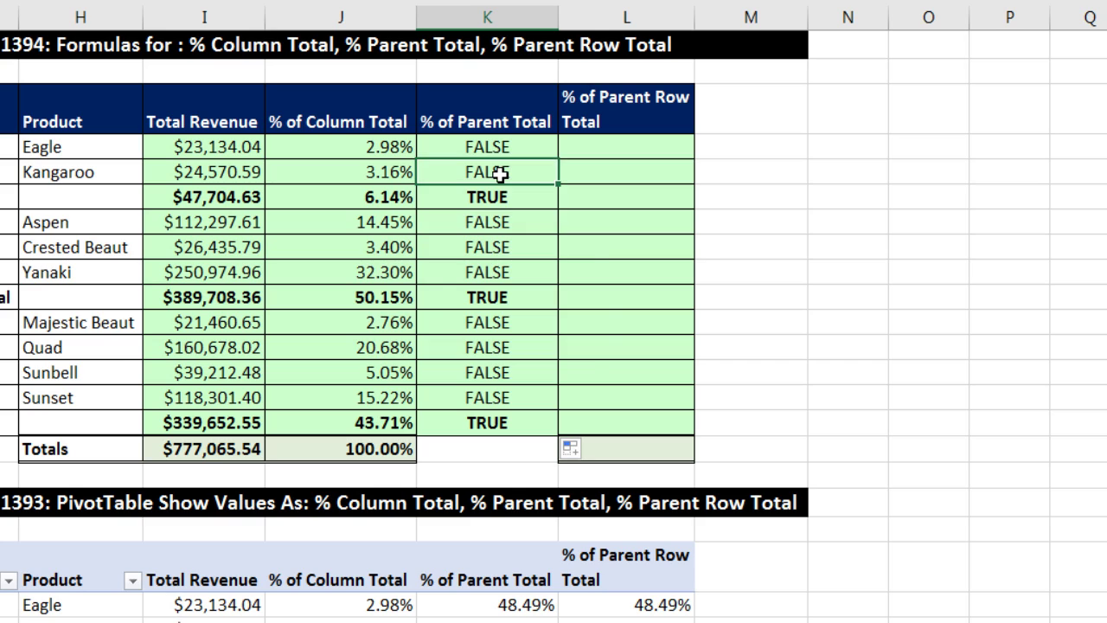
key("F2")
key("F9")
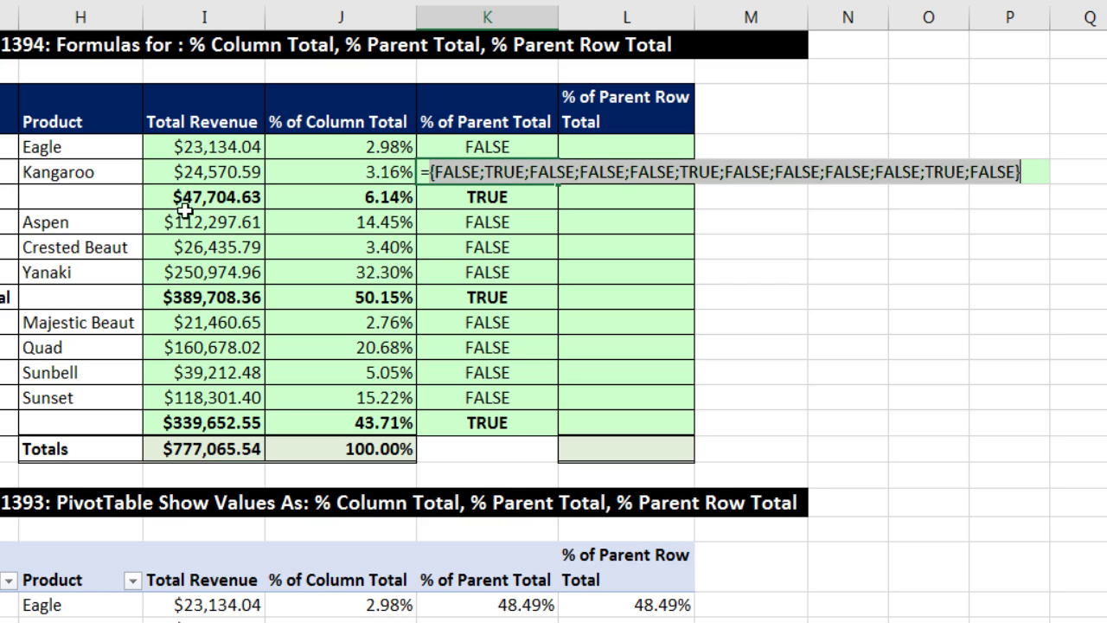
key("Escape")
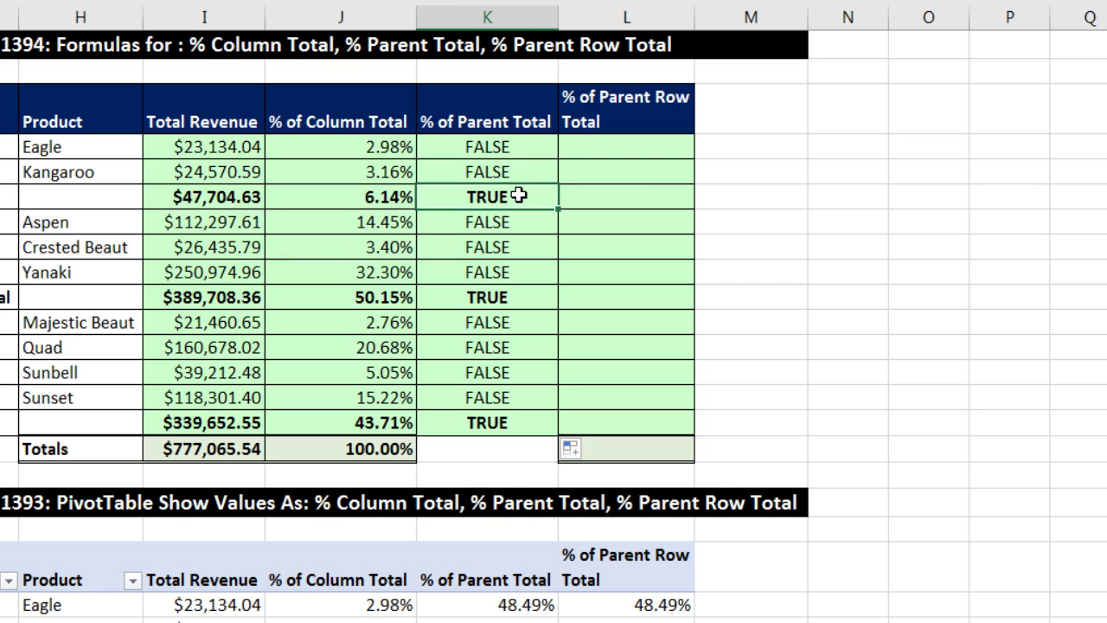
key("F2")
key("F9")
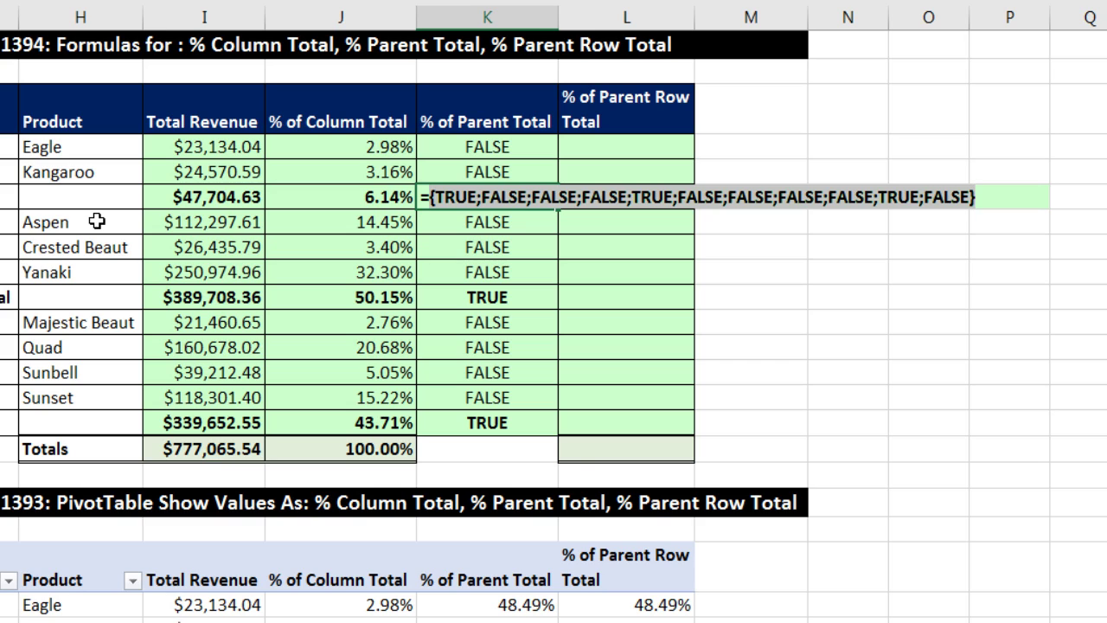
key("Escape")
left_click(475, 222)
key("F2")
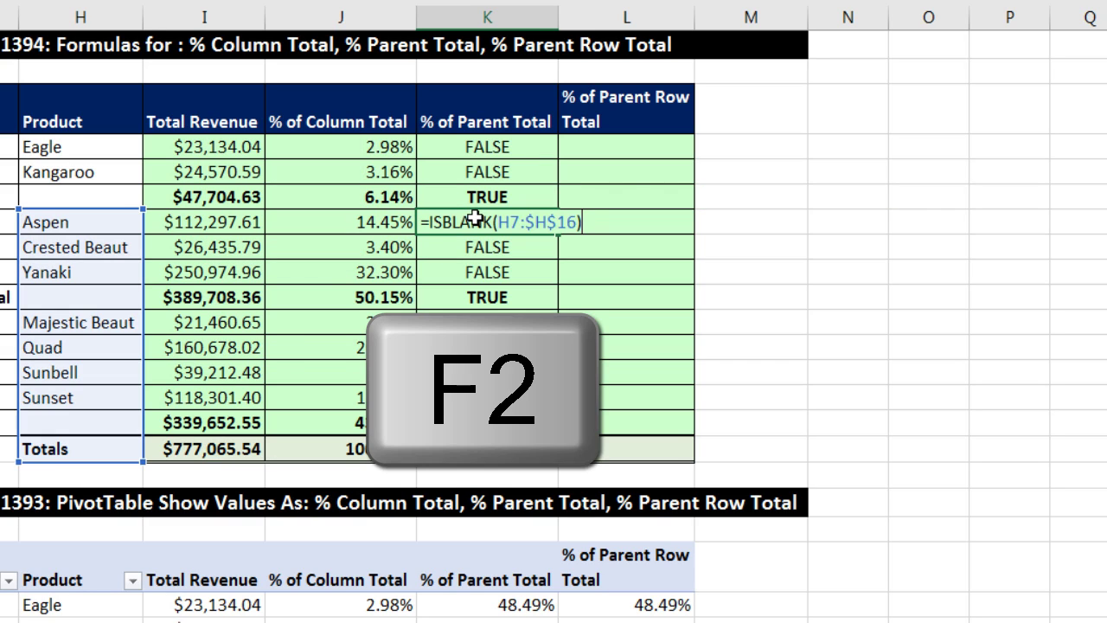
key("F9")
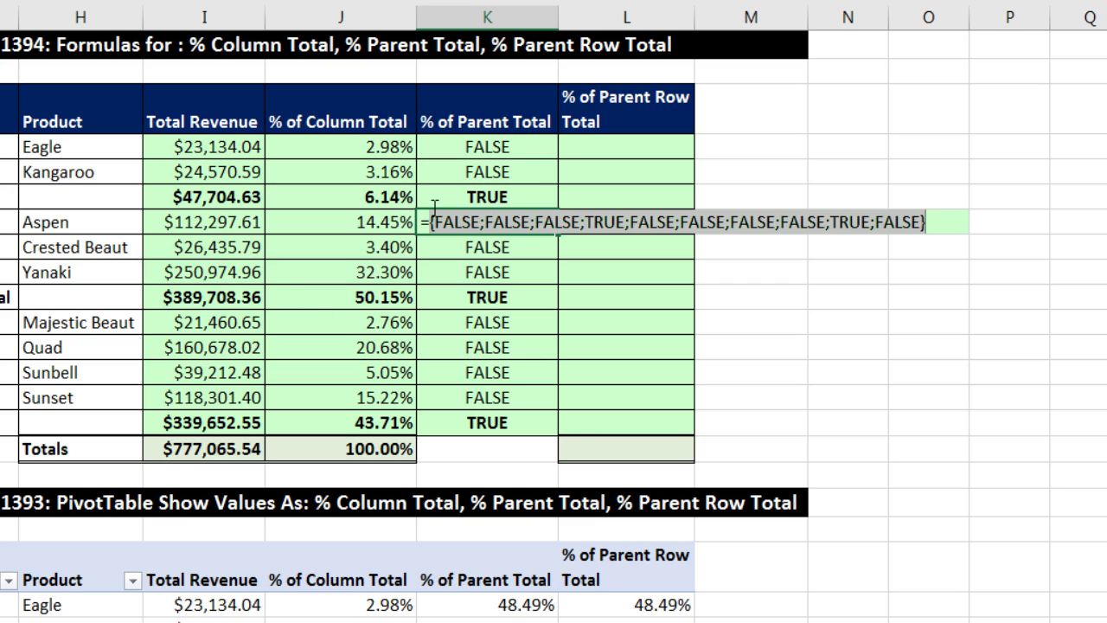
key("Escape")
- Wrap the Eagle row's % of Parent Total formula as =MATCH(true,ISBLANK(H4:$H$16),0) and enter it as an array formula
left_click(472, 148)
key("F2")
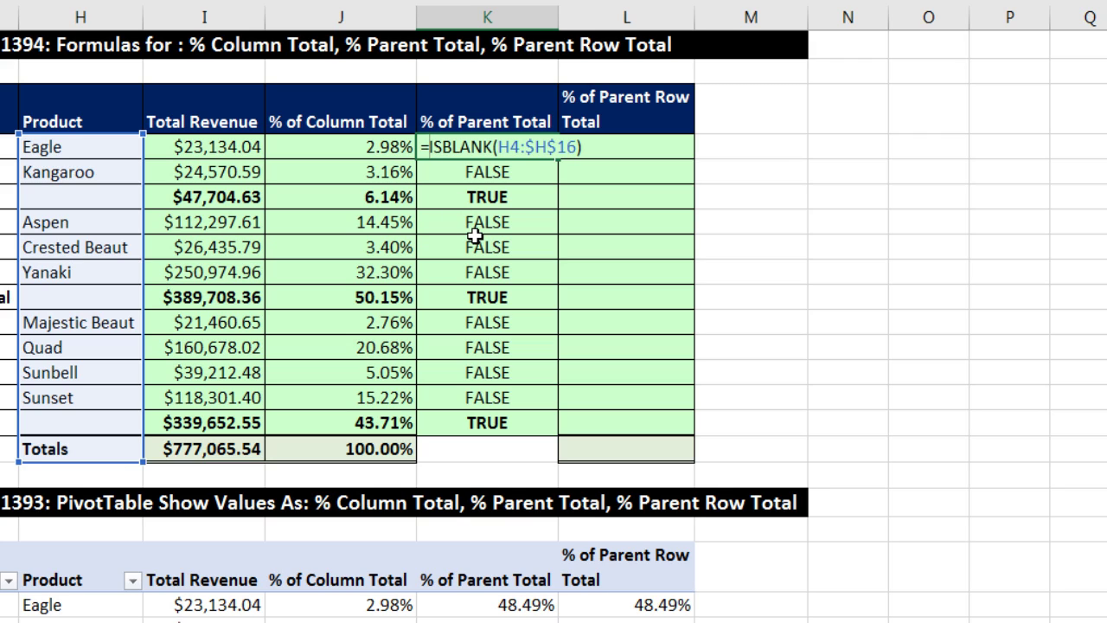
type("mat")
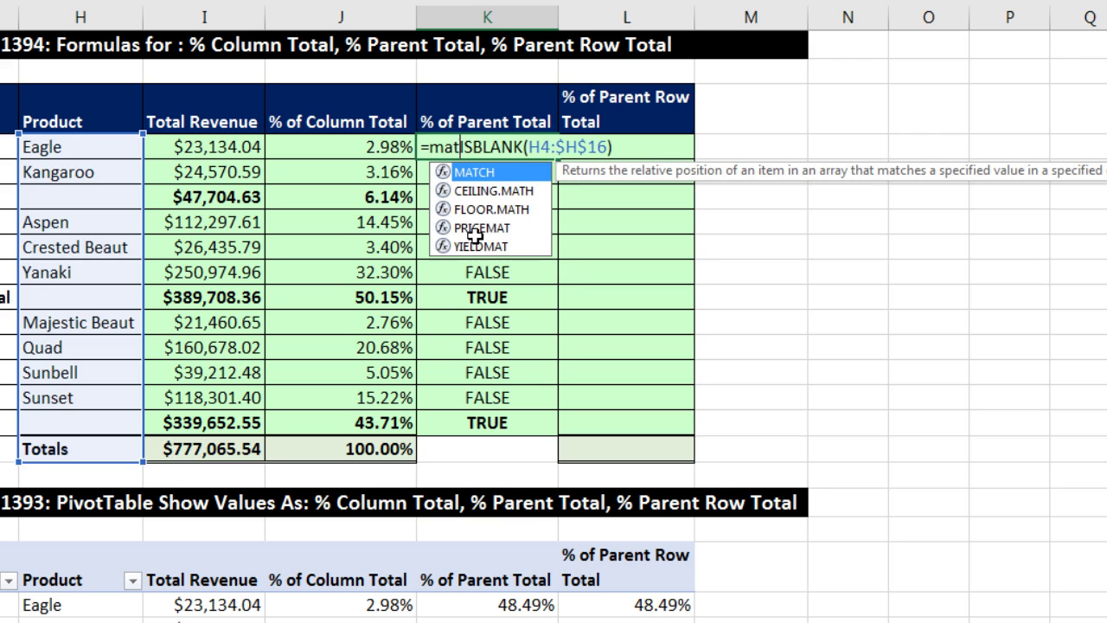
key("Tab")
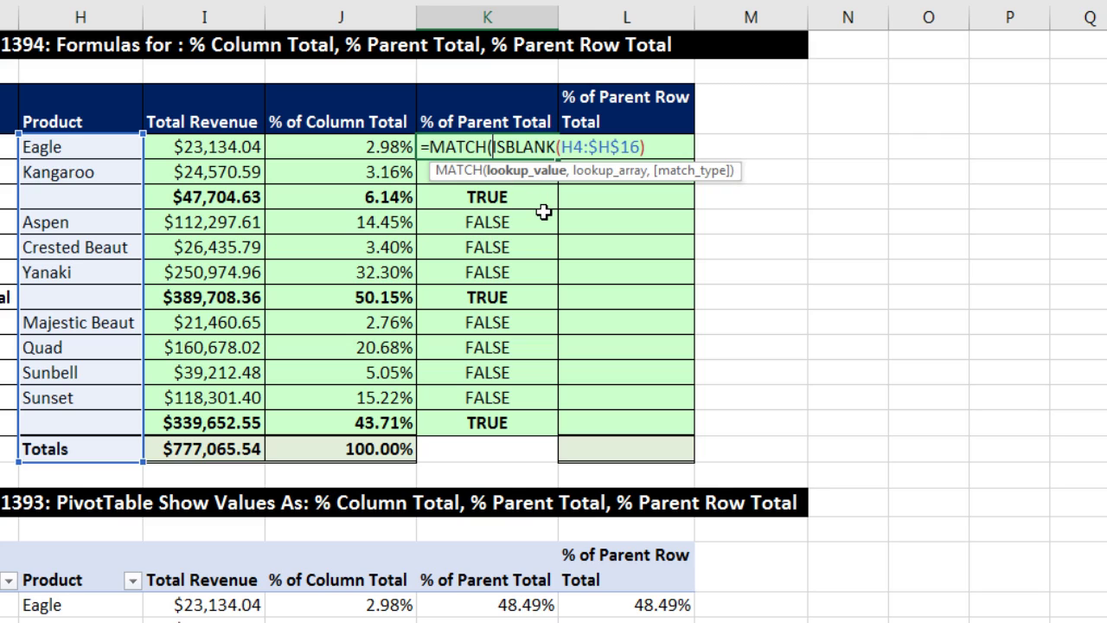
type("true")
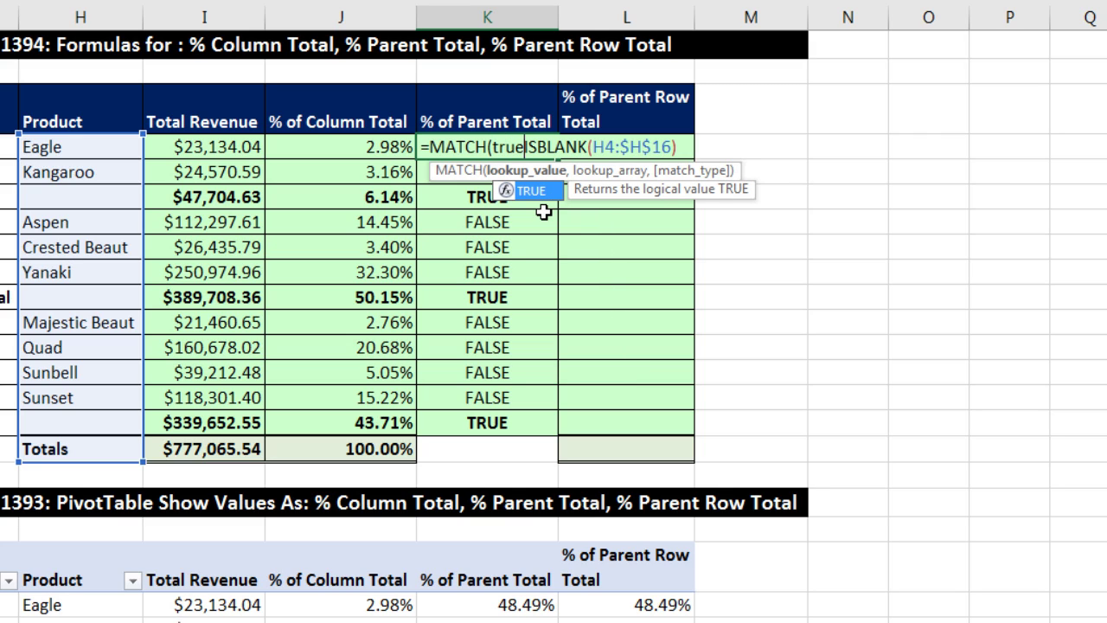
type(",")
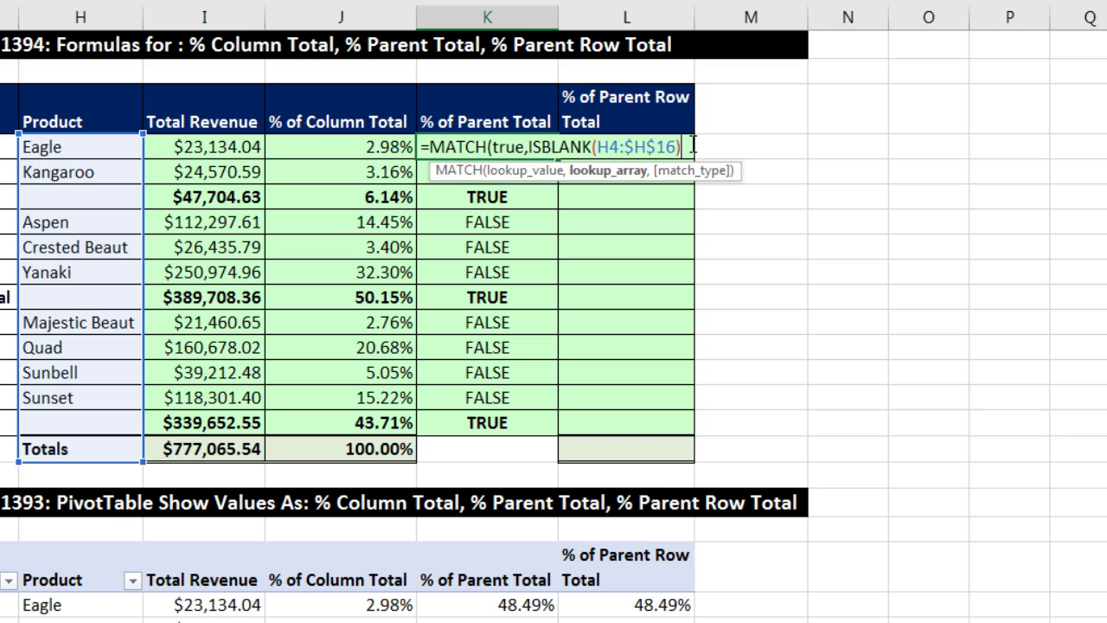
type(",")
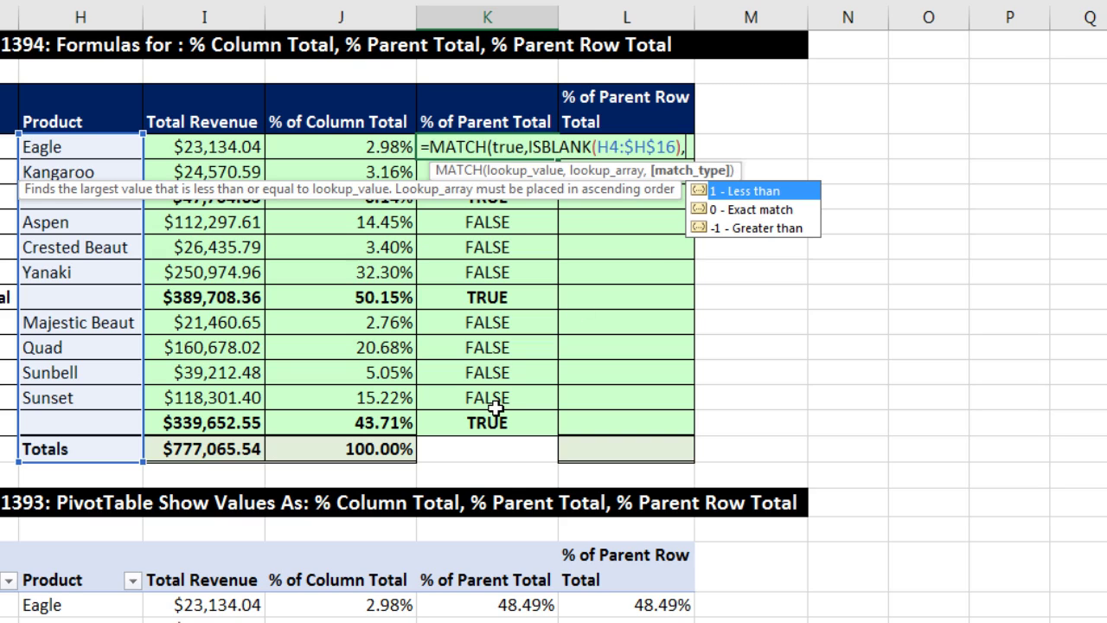
type("0)")
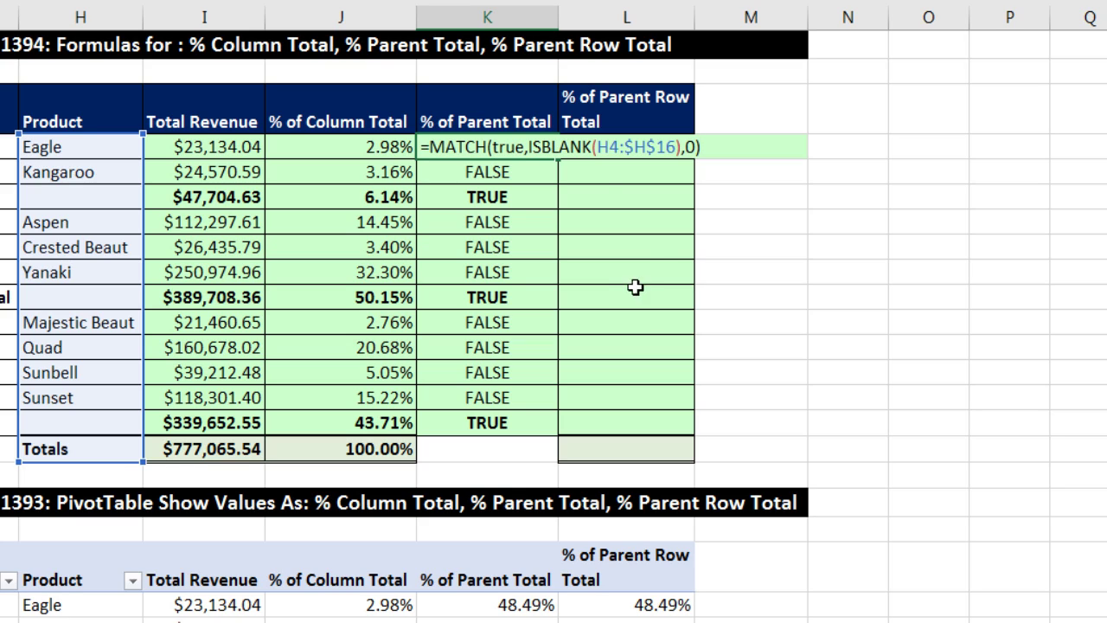
left_click(602, 147)
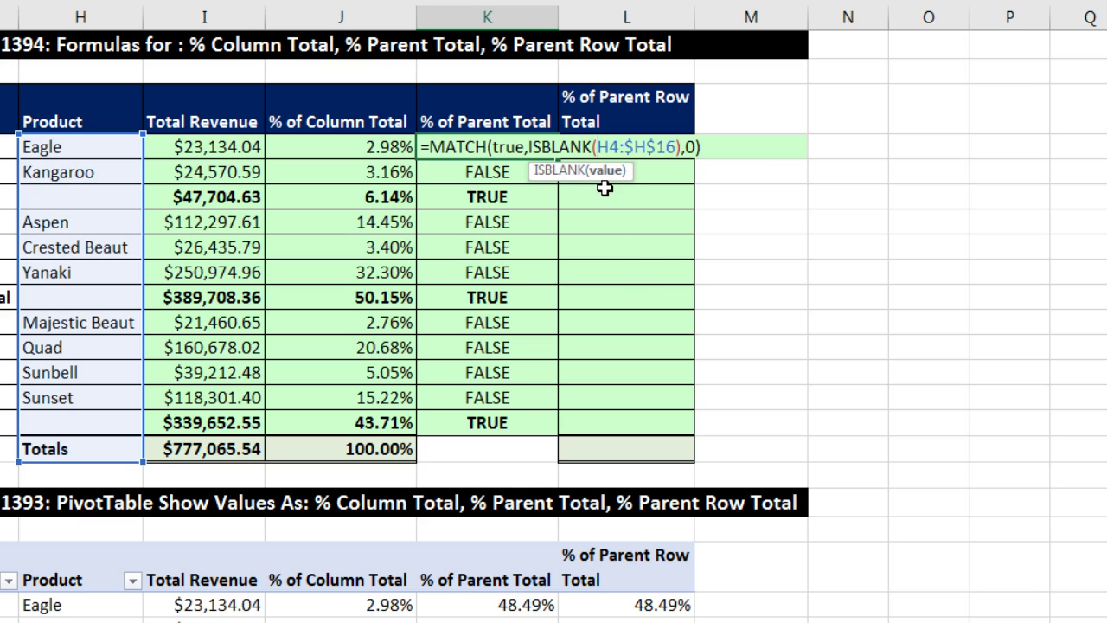
key("ctrl+shift+Return")
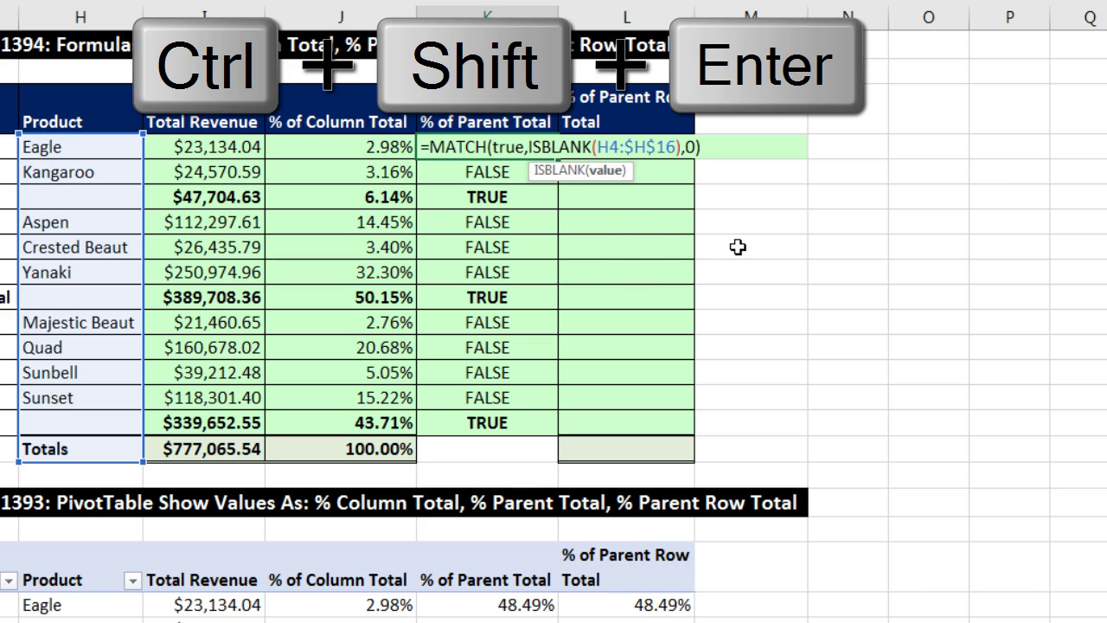
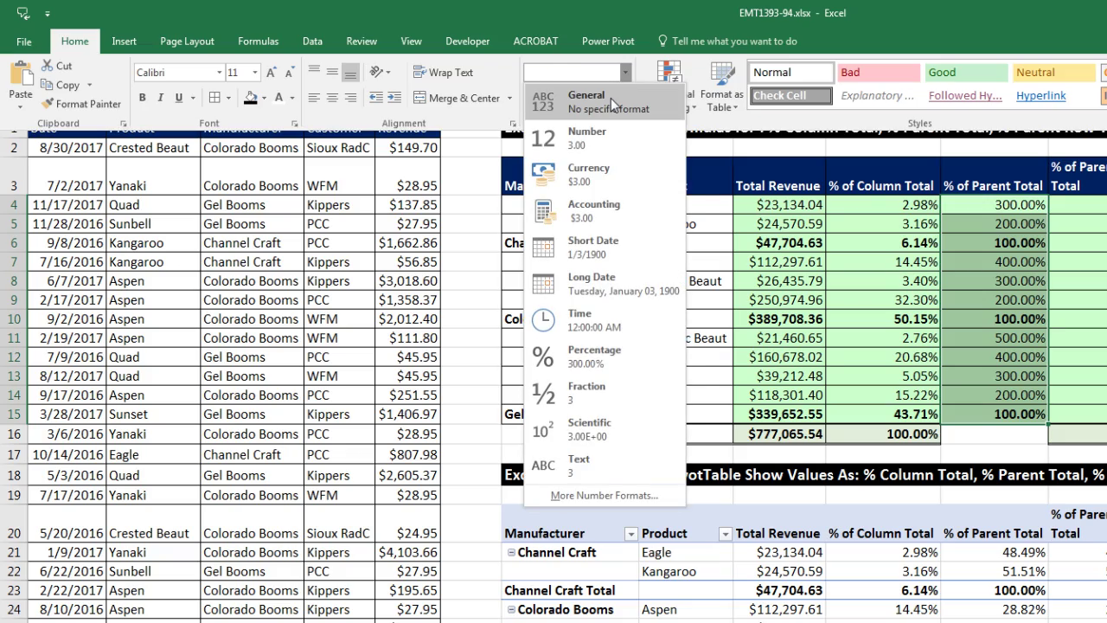
- Apply the General number format to the % of Parent Total cells from Eagle through Gel Booms Total
key("Escape")
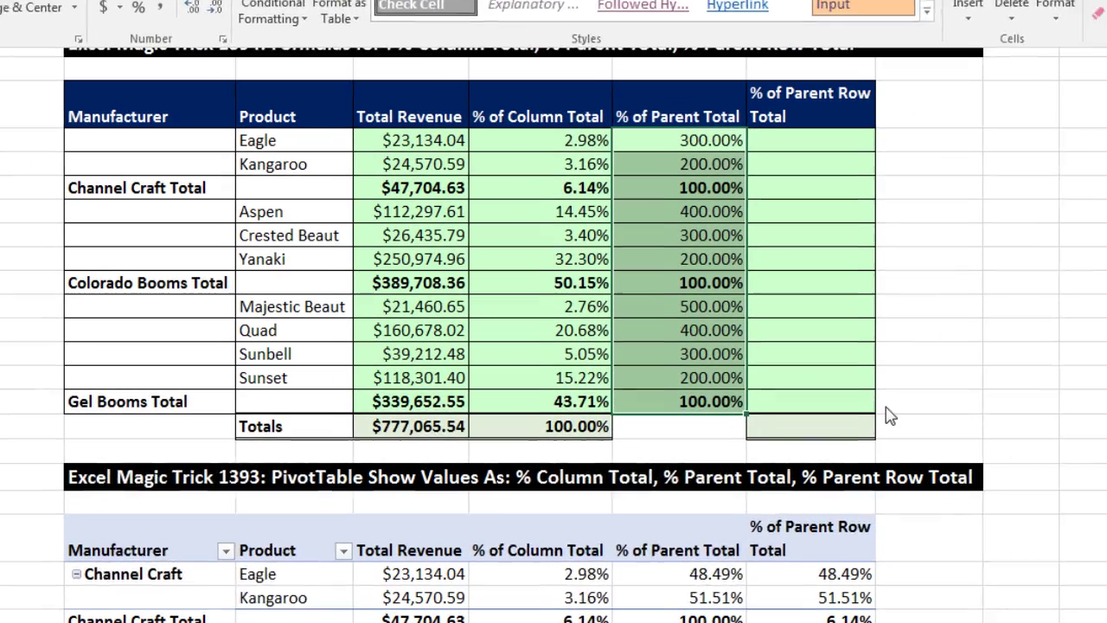
key("ctrl+shift+grave")
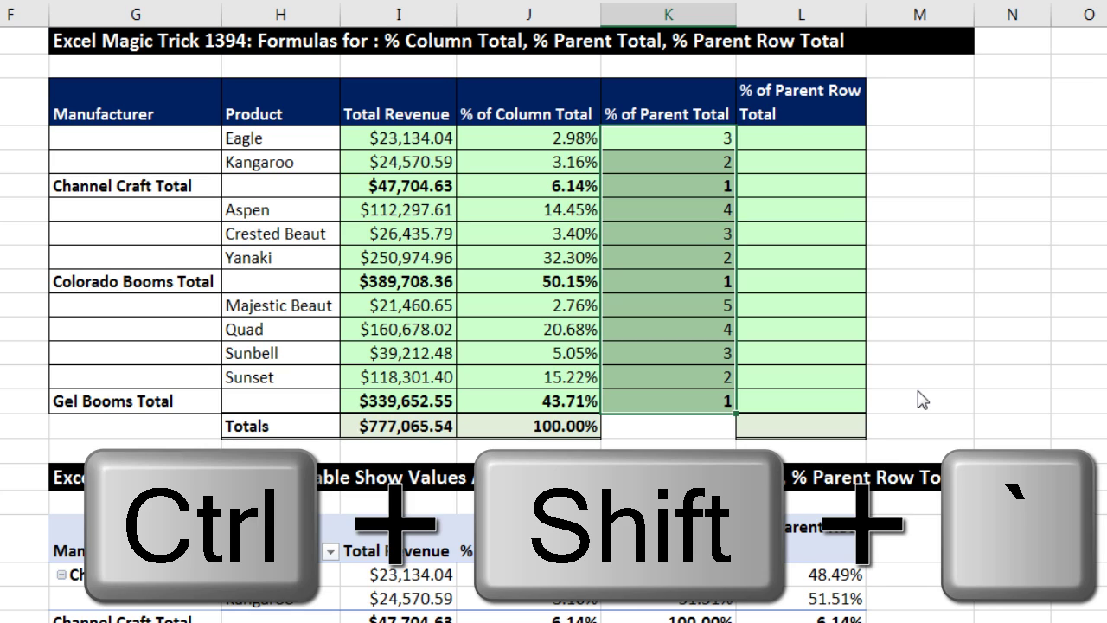
- Compare each row's MATCH position in % of Parent Total with its manufacturer subtotal's position in the Total Revenue column
left_click(669, 162)
left_click(676, 189)
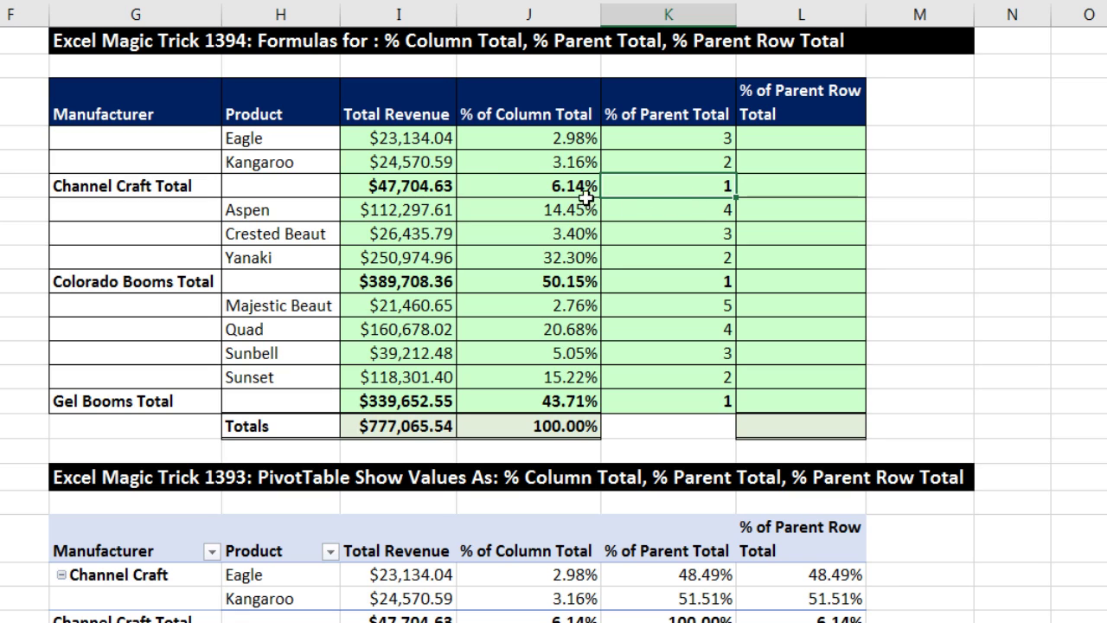
left_click_drag(400, 135, 425, 401)
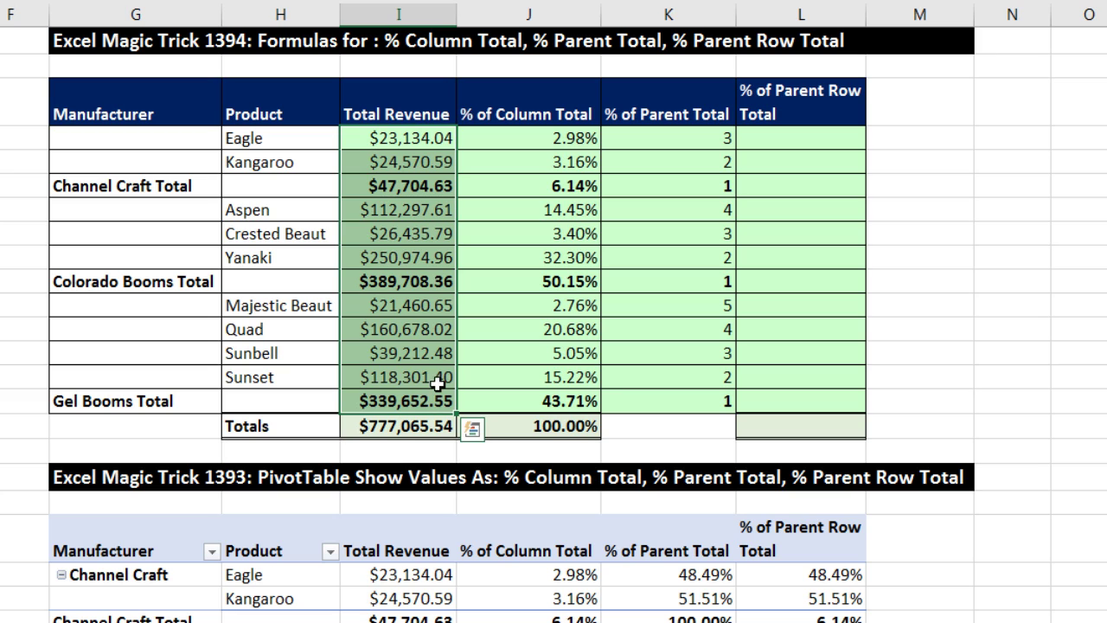
left_click(684, 137)
left_click_drag(425, 190, 484, 164)
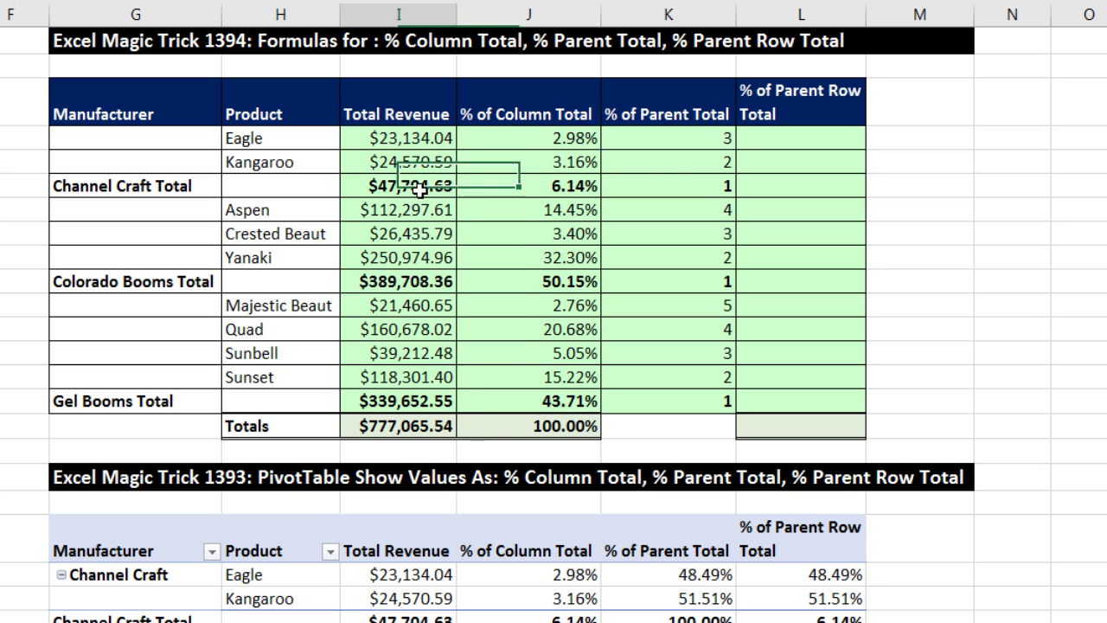
left_click(670, 165)
left_click(391, 188)
left_click(701, 179)
left_click(418, 192)
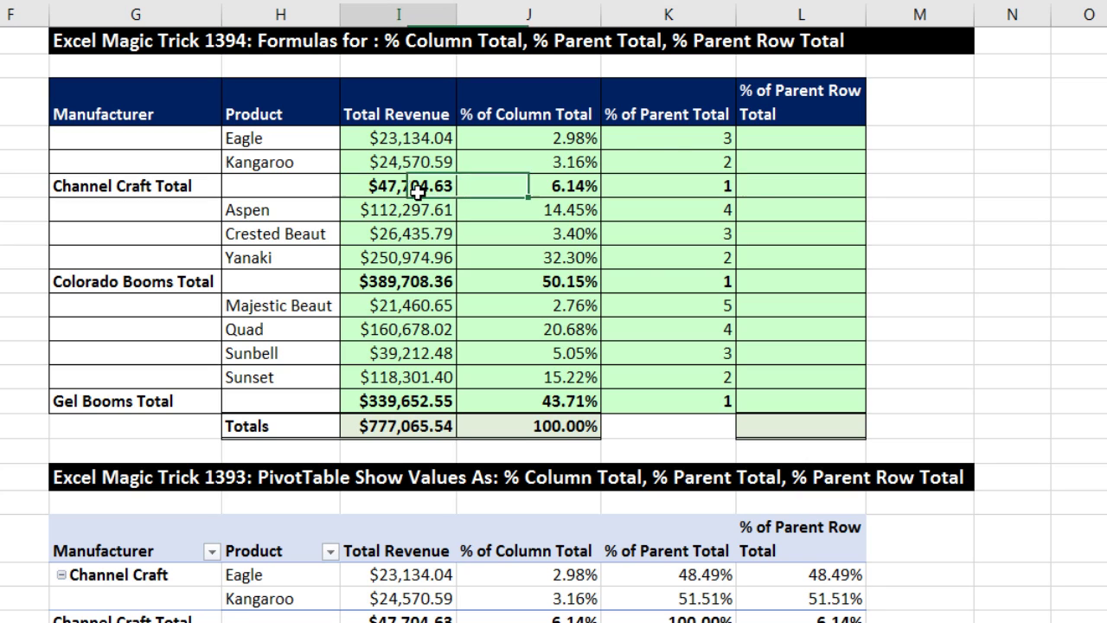
left_click(686, 213)
left_click(445, 276)
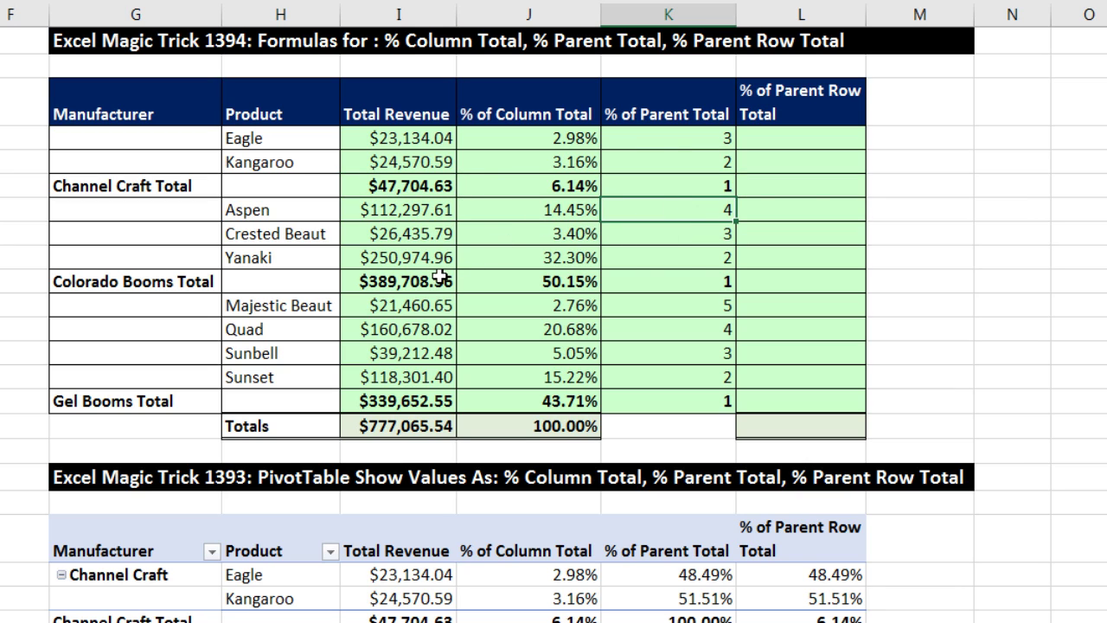
left_click(662, 227)
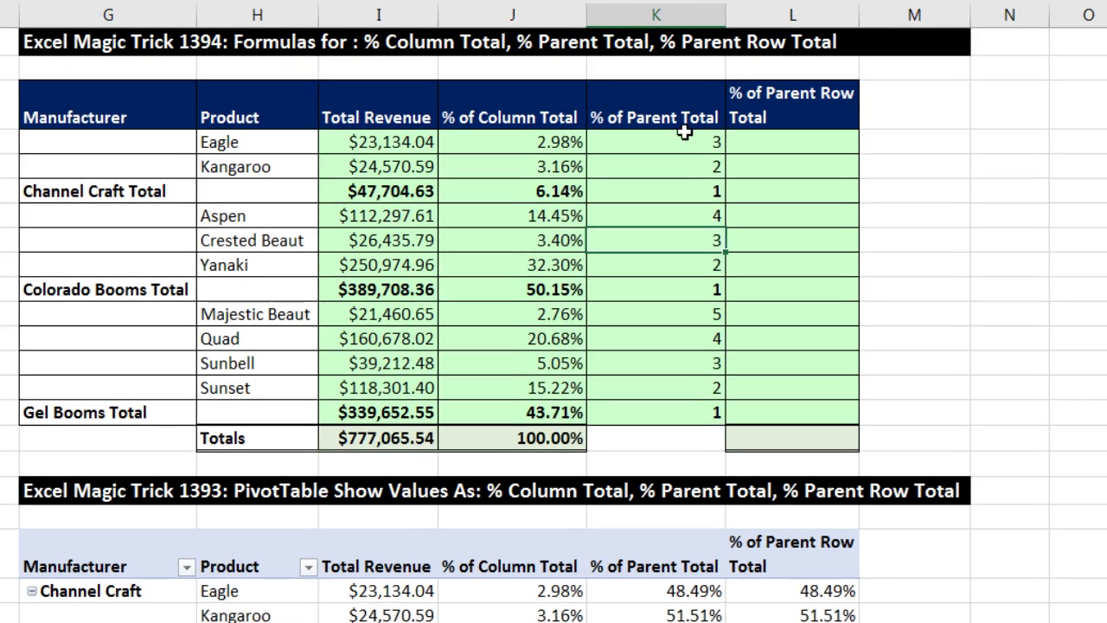
- Wrap the Eagle row's % of Parent Total formula as =INDEX(I4:$I$16,MATCH(TRUE,ISBLANK(H4:$H$16),0)) and enter it as an array formula
left_click(680, 138)
key("F2")
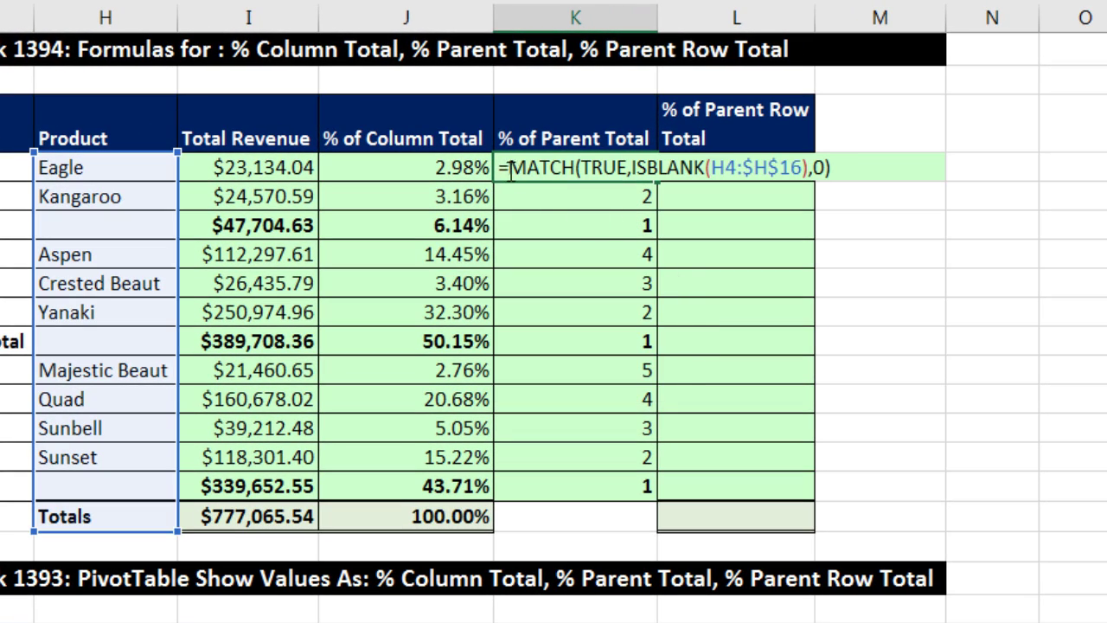
type("in")
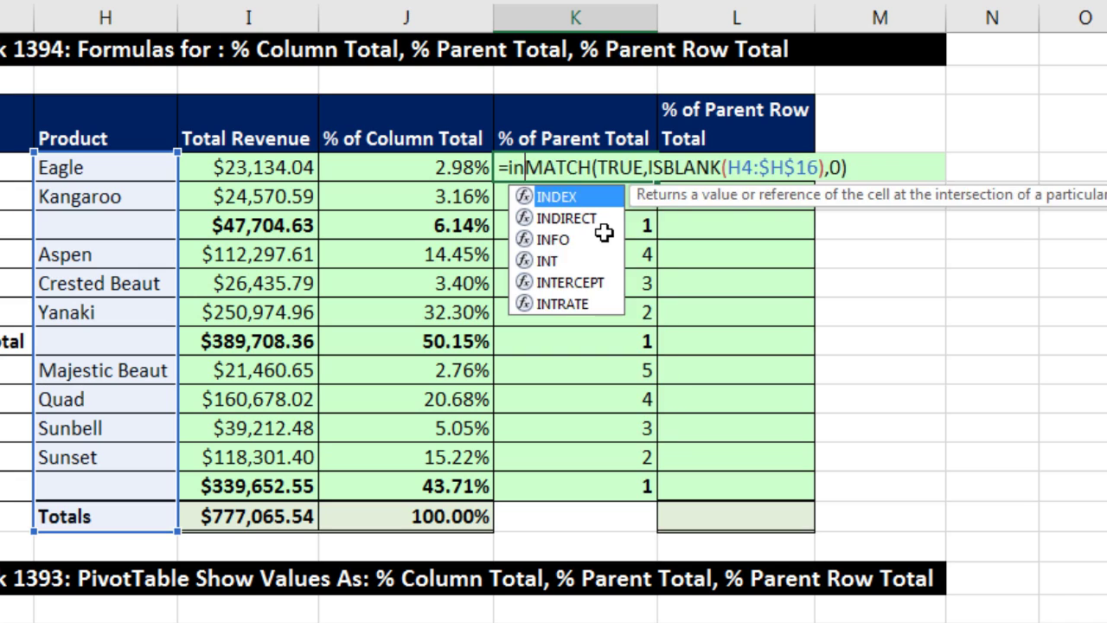
key("Tab")
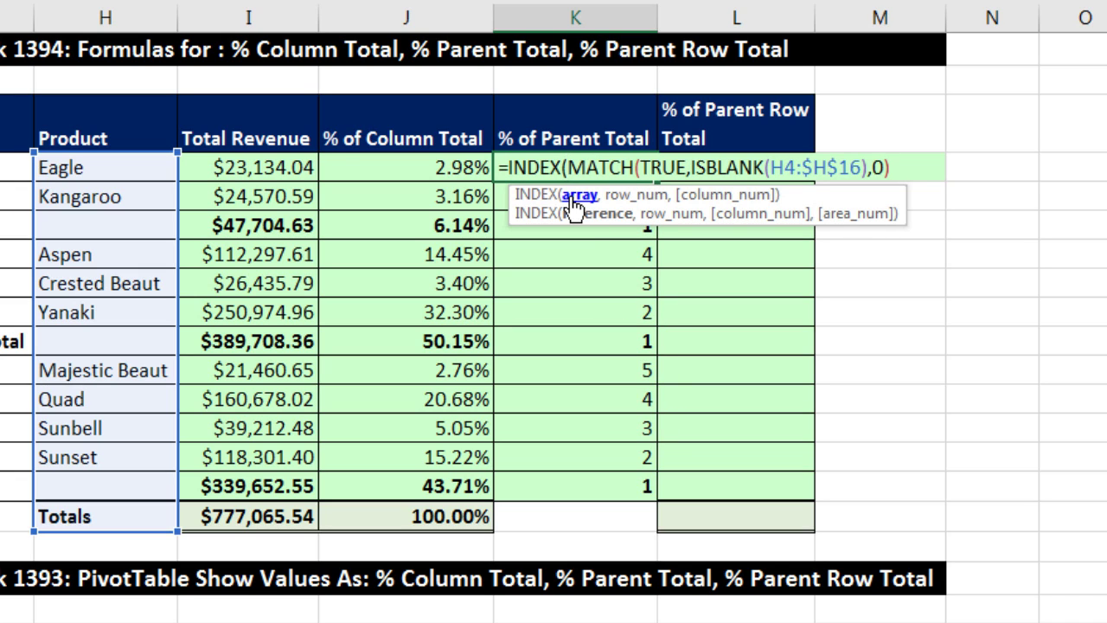
left_click_drag(221, 167, 247, 512)
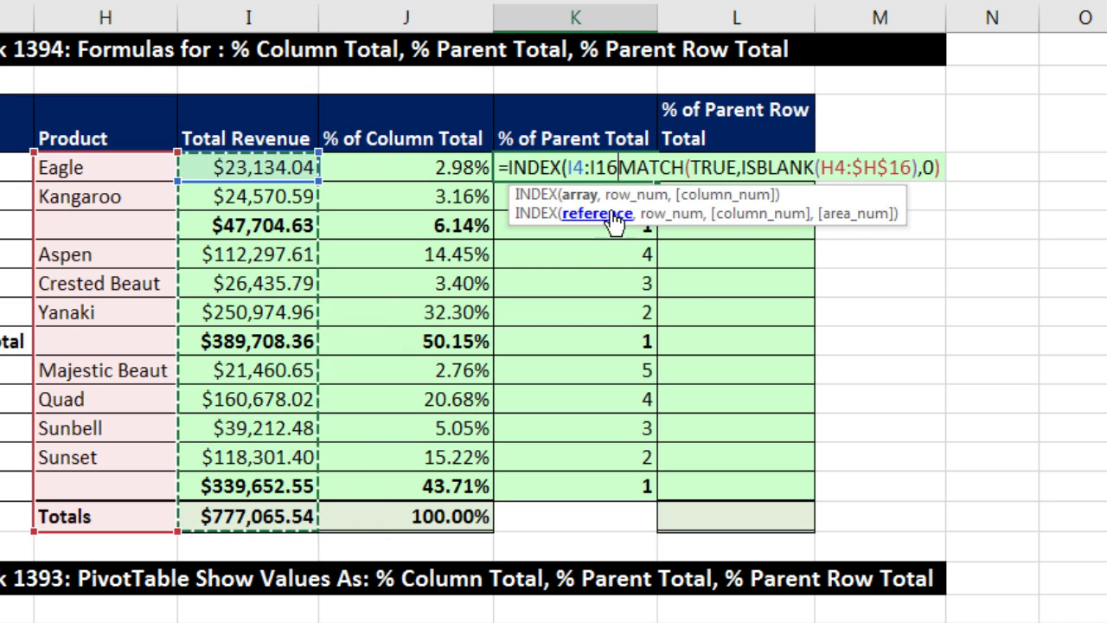
type(",")
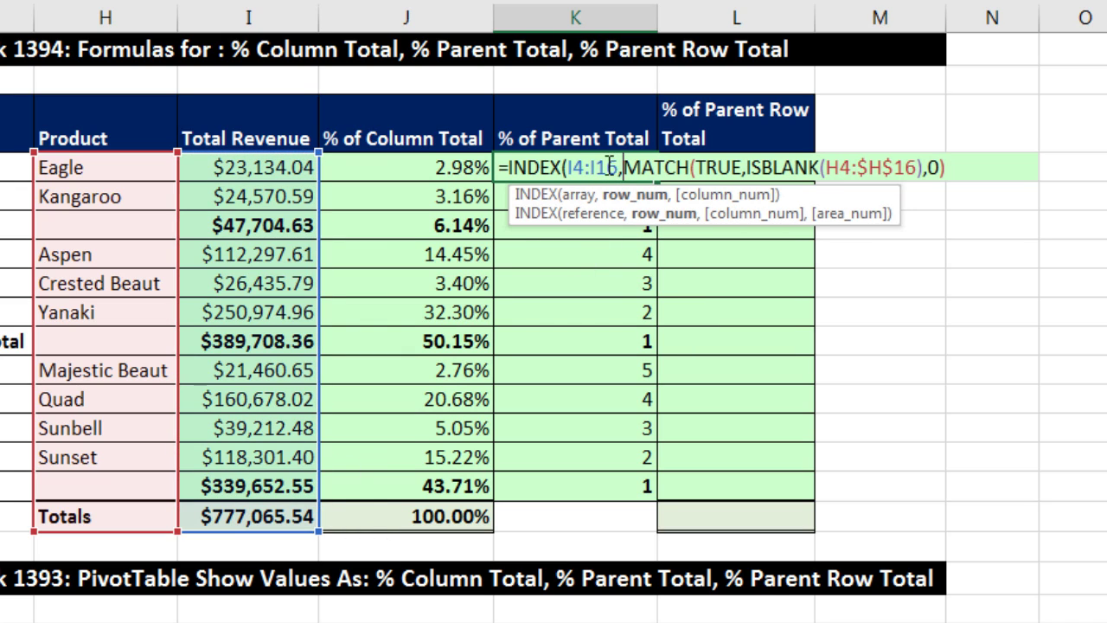
double_click(605, 167)
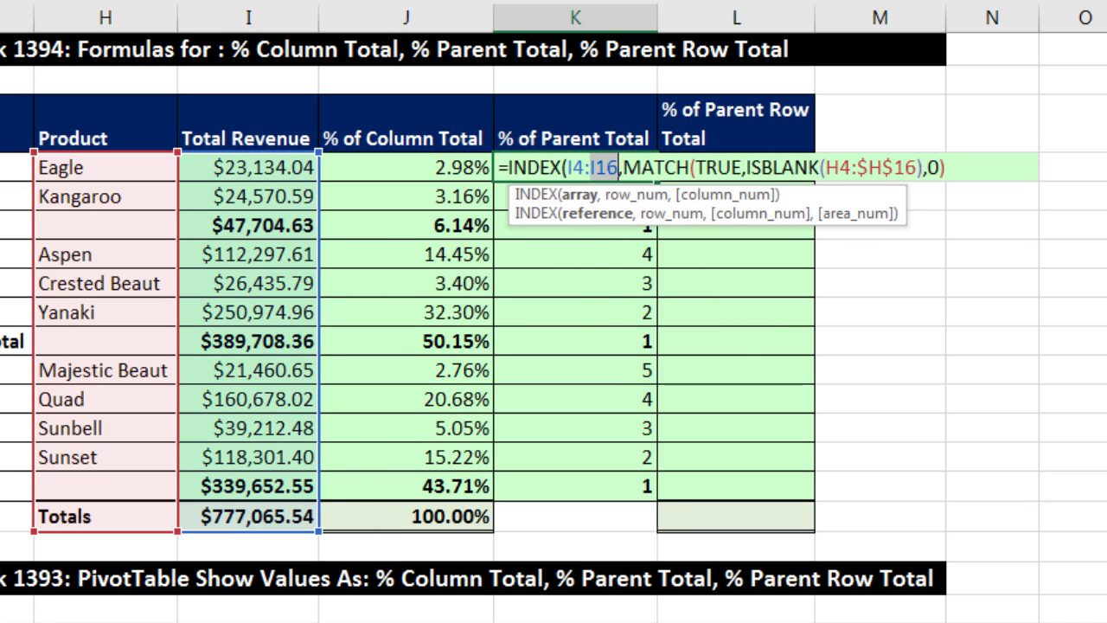
key("F4")
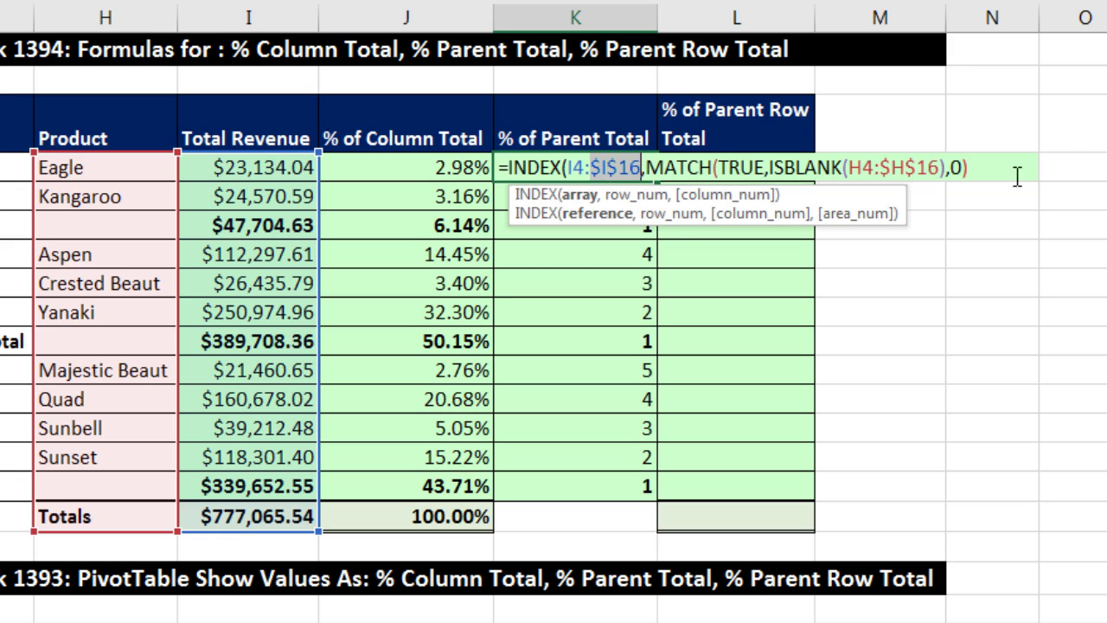
left_click(645, 199)
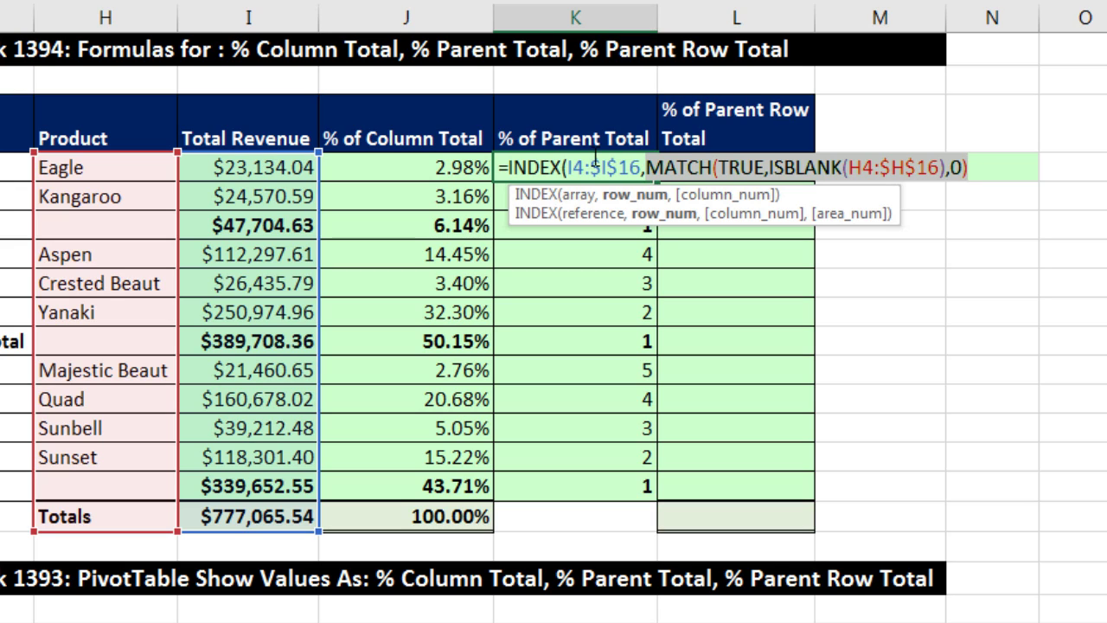
left_click(995, 168)
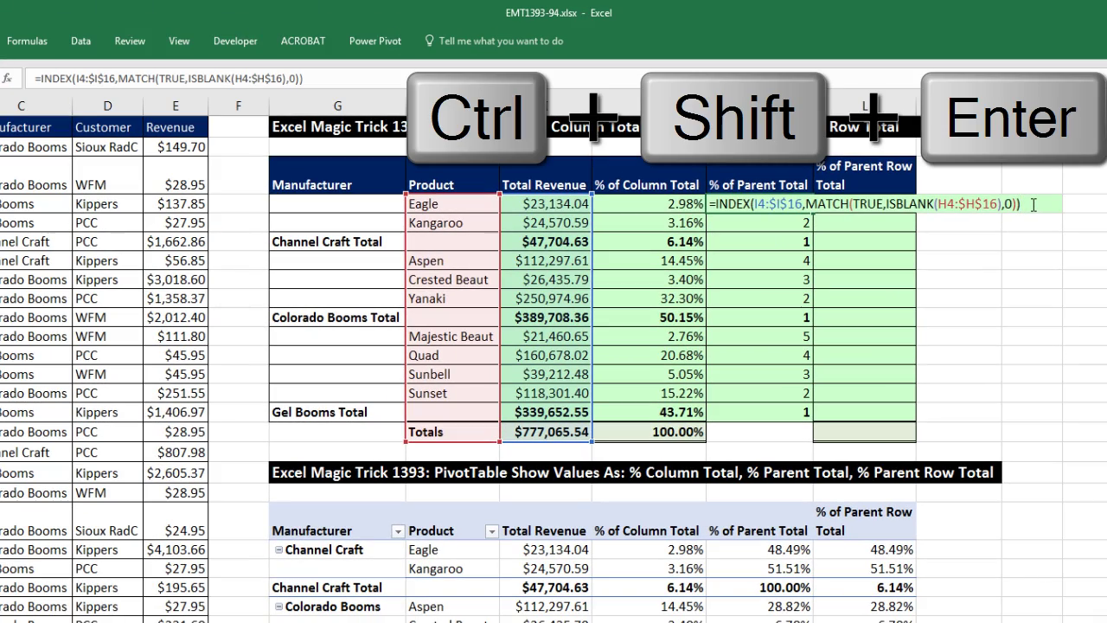
key("ctrl+shift+Return")
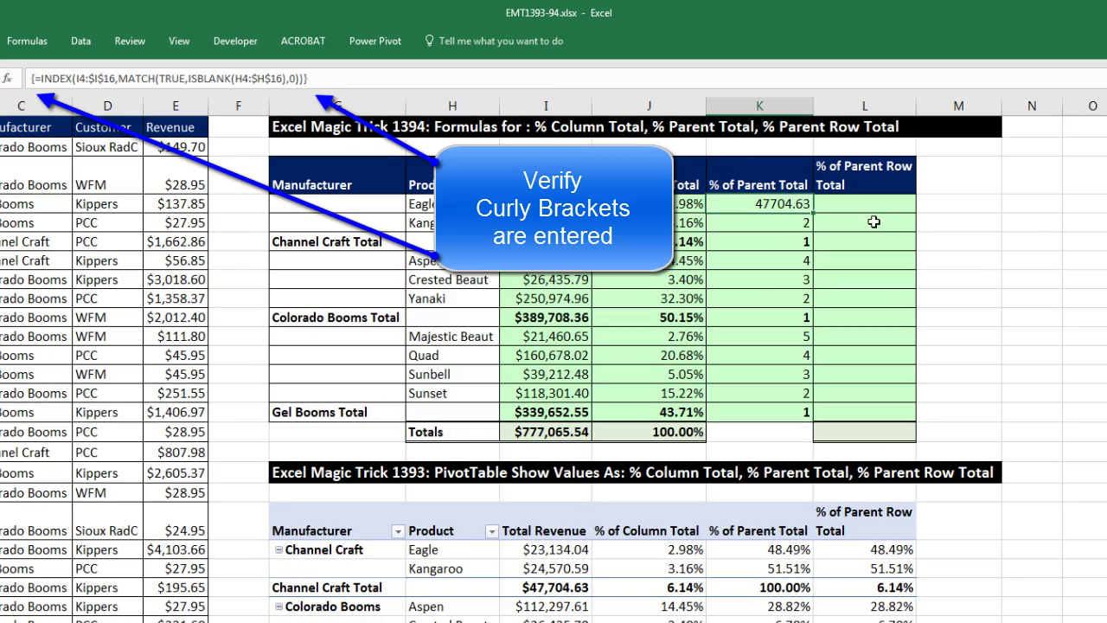
- Fill the INDEX formula down to Gel Booms Total and check the returned subtotals for Channel Craft and Colorado Booms
double_click(818, 212)
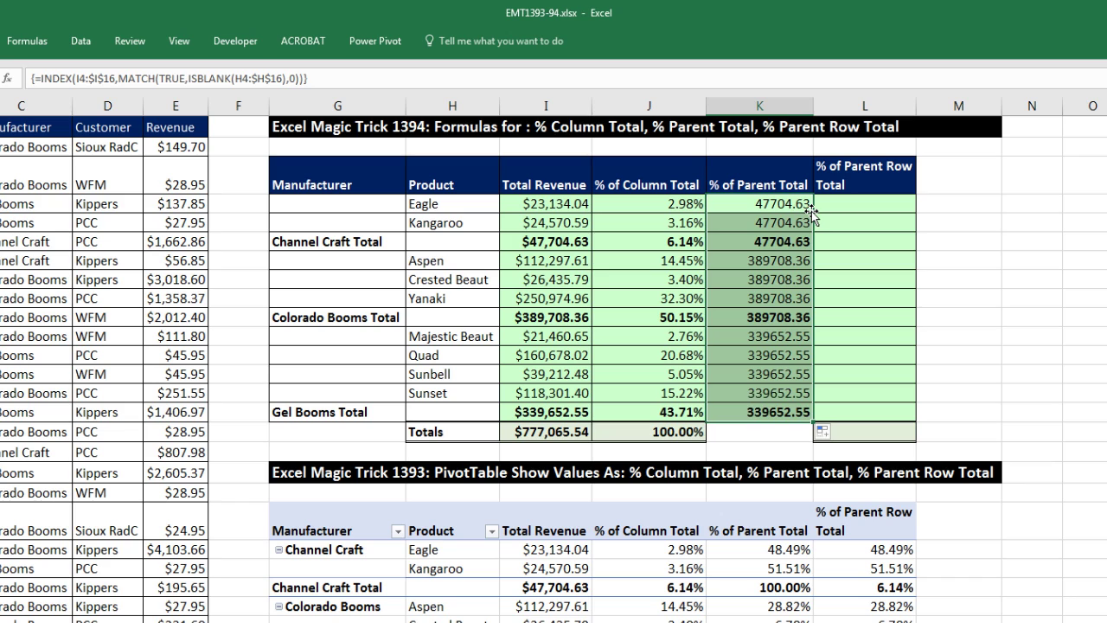
left_click_drag(782, 222, 787, 245)
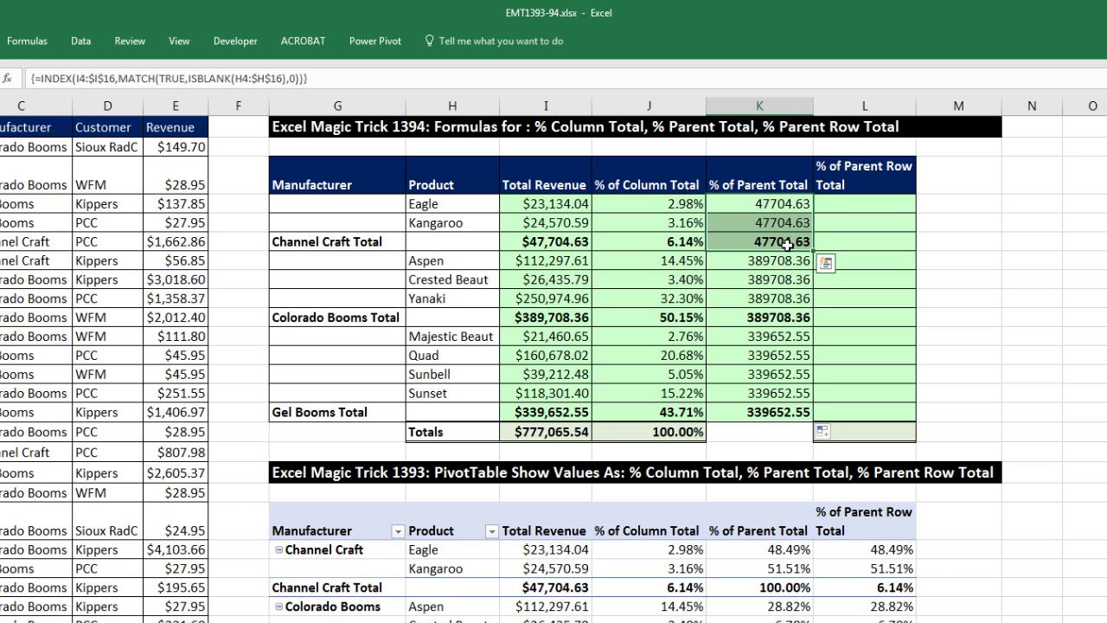
left_click_drag(781, 260, 783, 317)
left_click_drag(459, 261, 554, 322)
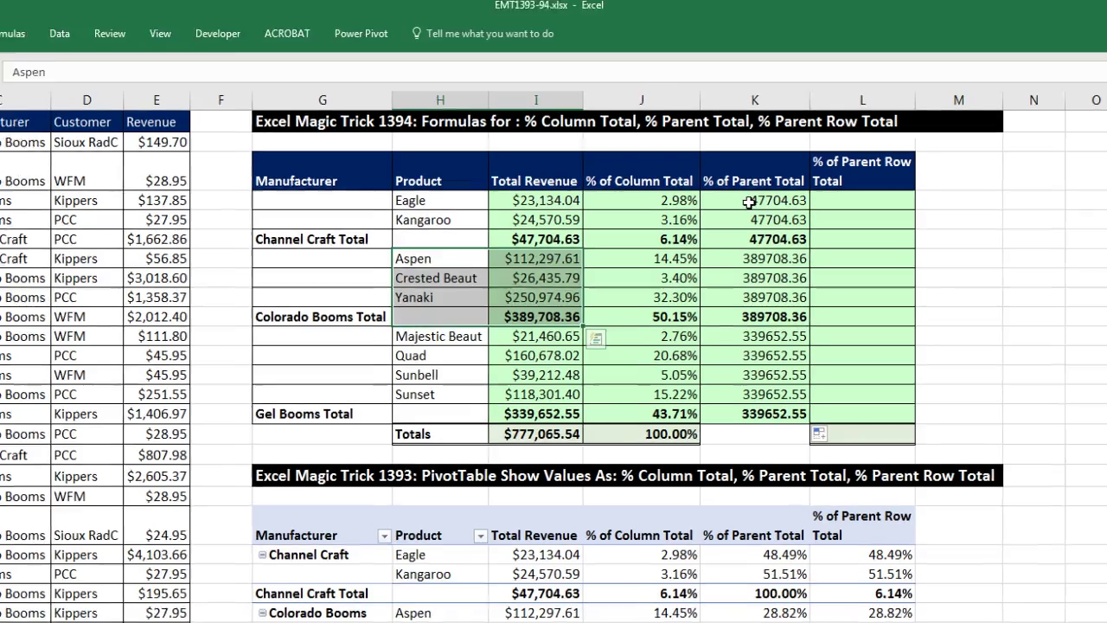
- Divide I4 by the INDEX result in the Eagle row's % of Parent Total, enter it as an array formula, and fill it down the column
left_click(750, 201)
key("F2")
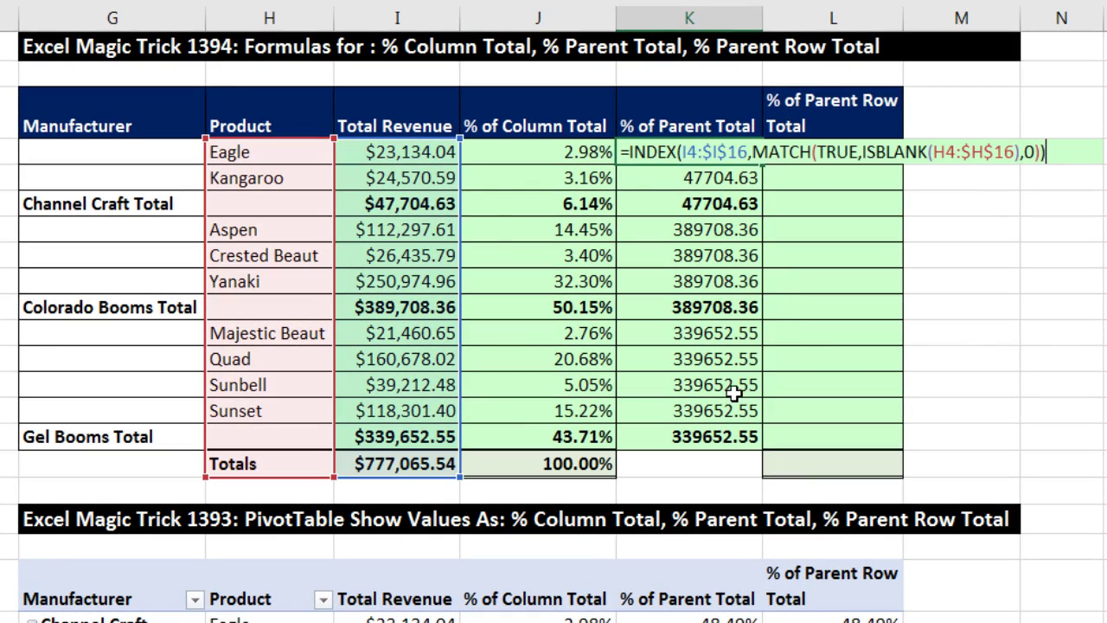
left_click(629, 152)
left_click(372, 154)
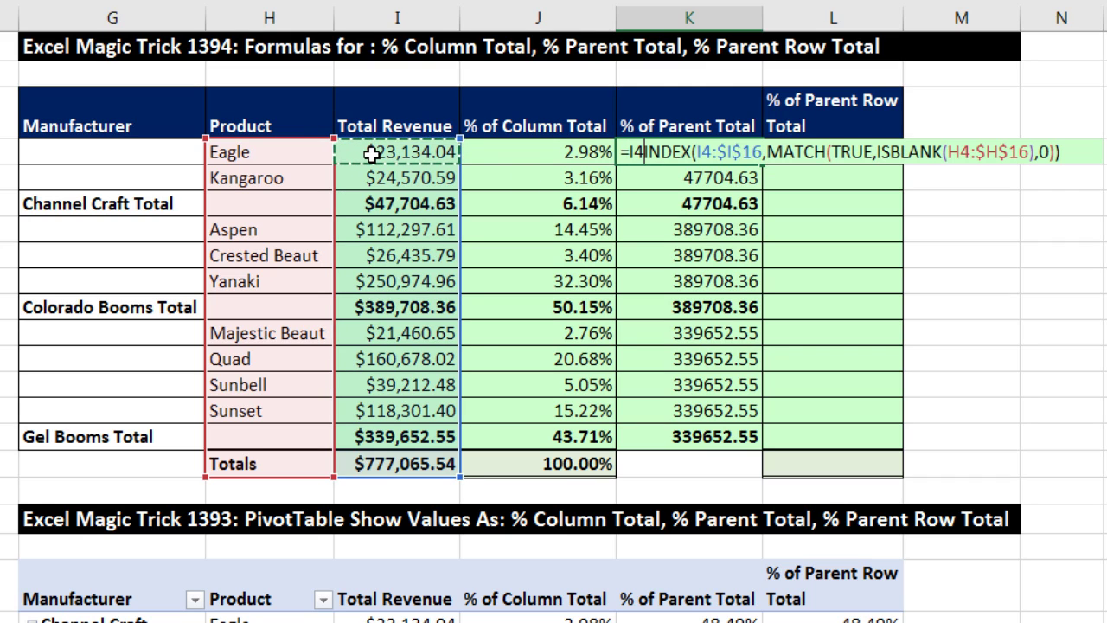
type("/")
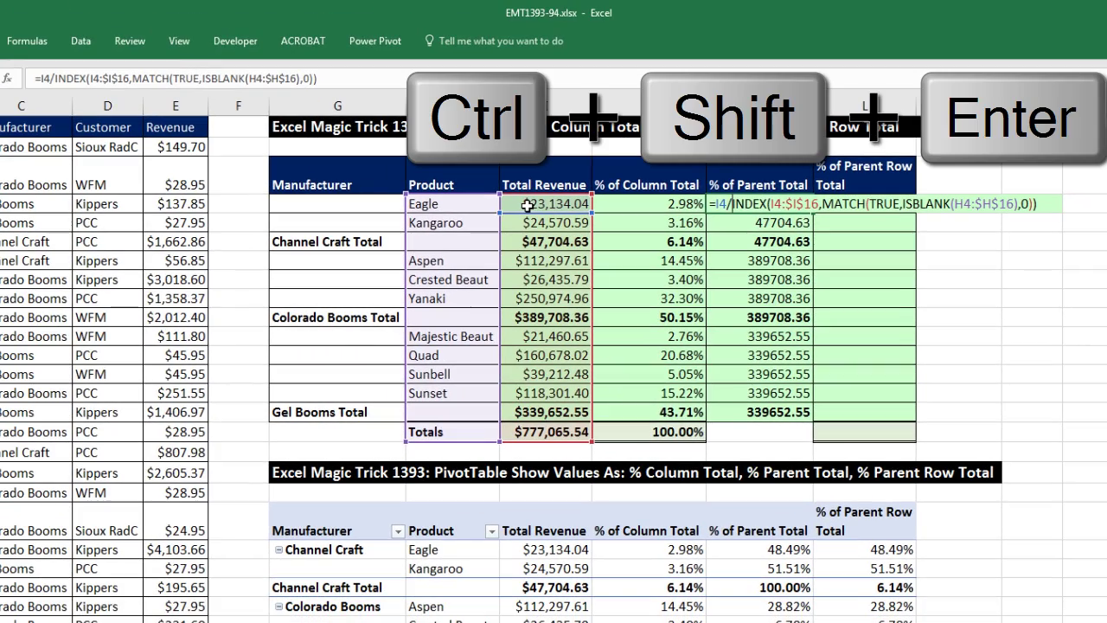
key("ctrl+shift+Return")
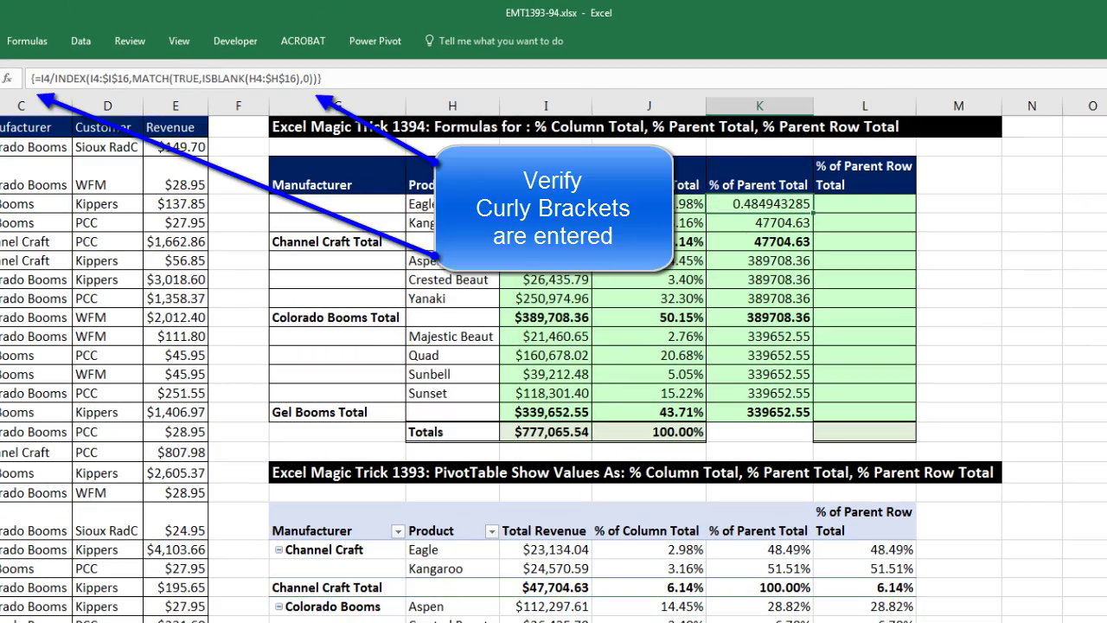
double_click(812, 213)
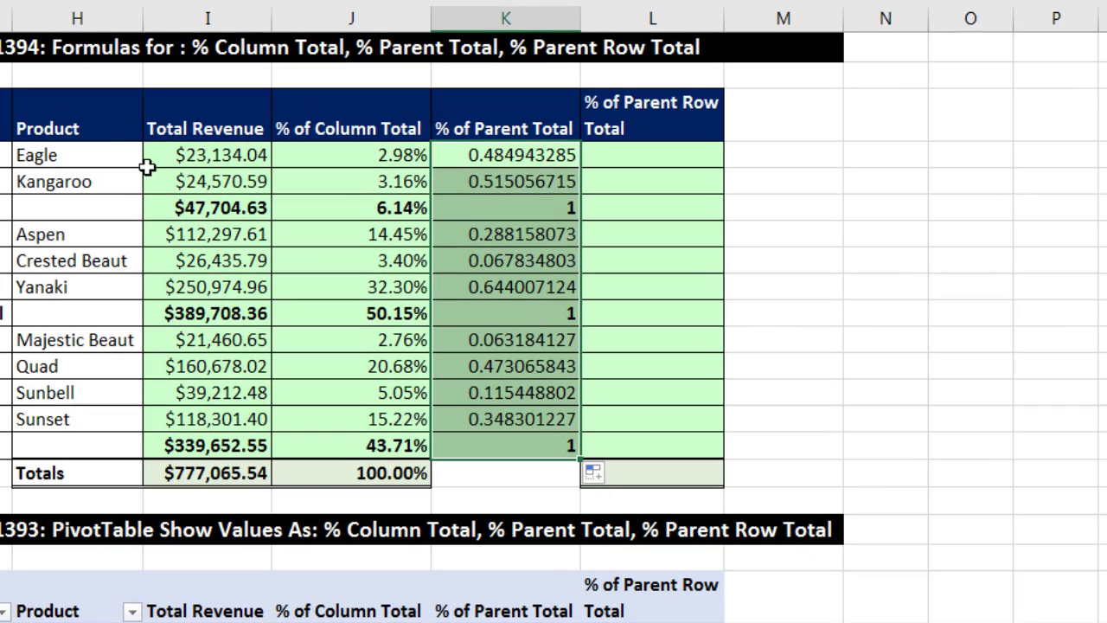
- Apply the Percentage format with 2 decimal places to the % of Parent Total cells from Eagle through Gel Booms Total
key("ctrl+1")
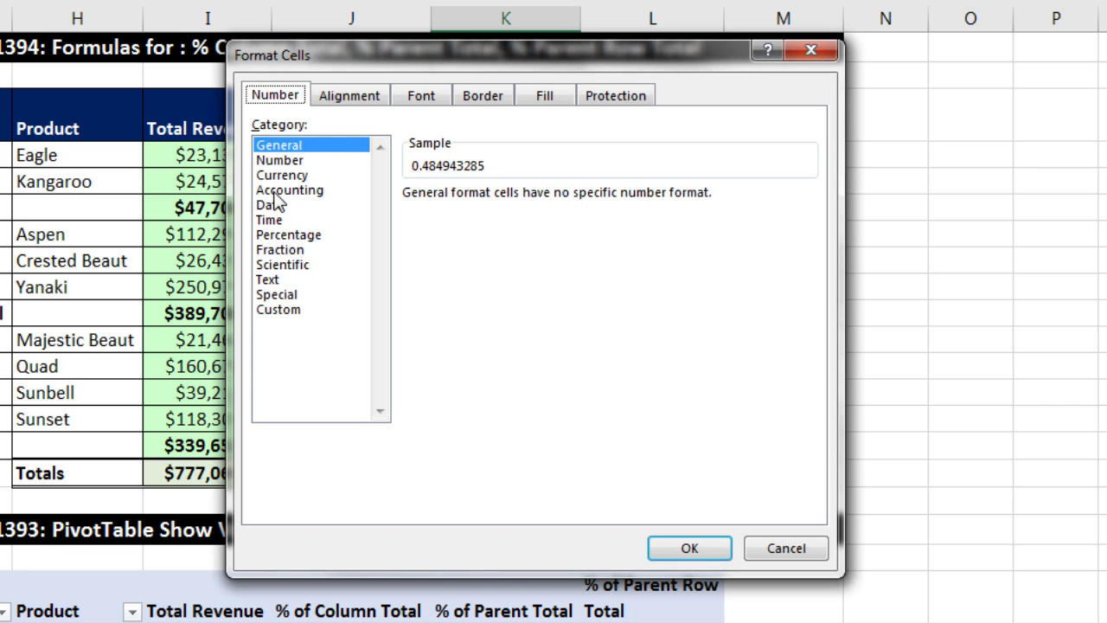
left_click(284, 237)
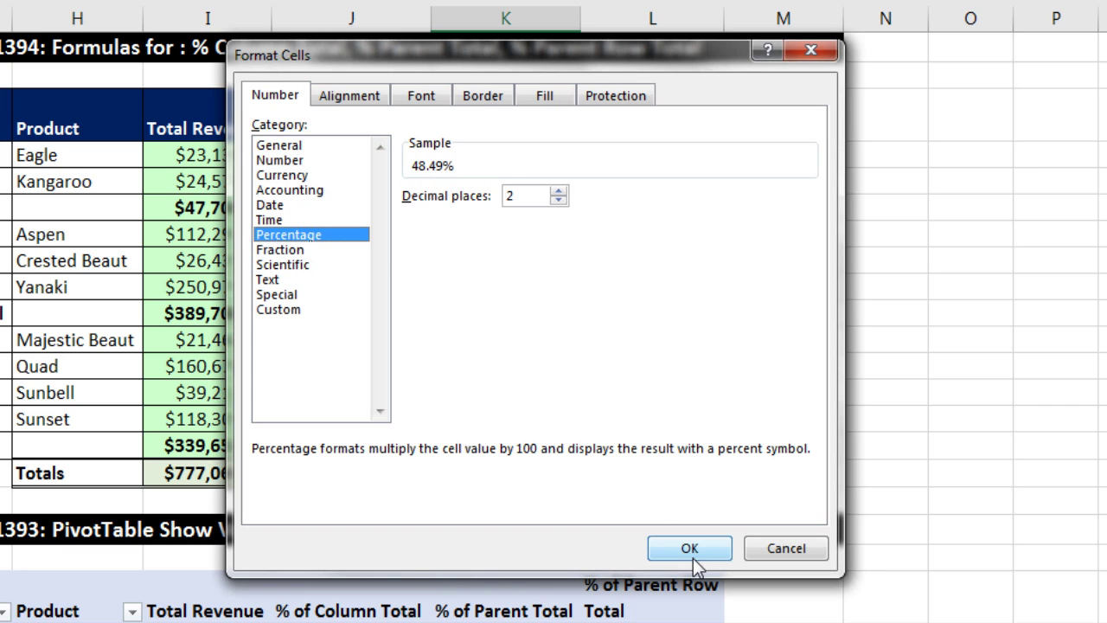
key("Return")
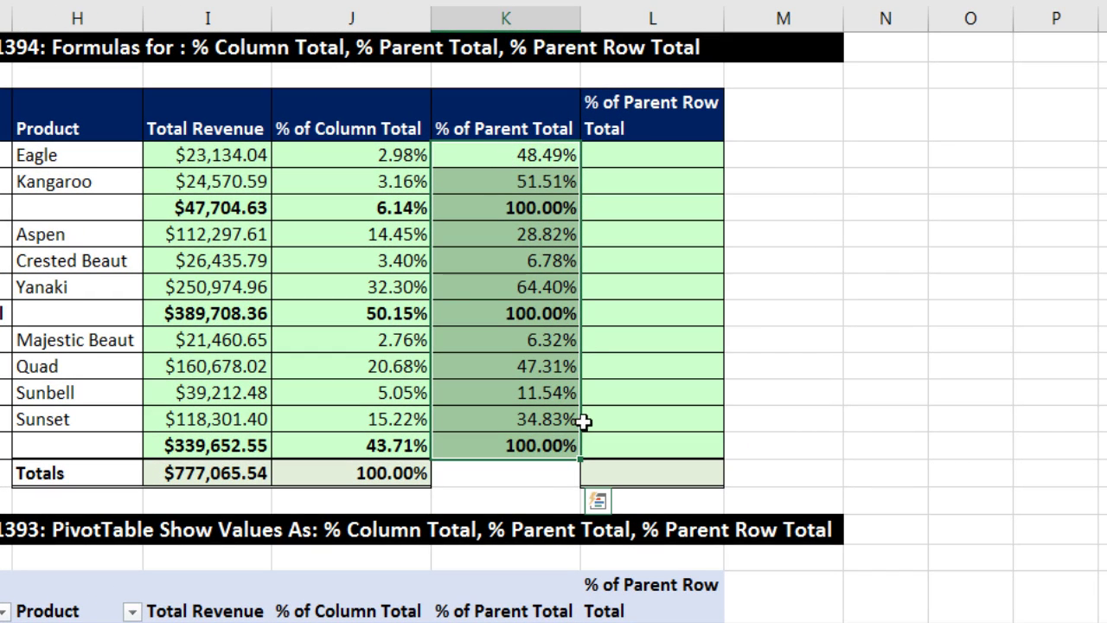
- Copy the formatting of the % of Column Total cells, Eagle through Gel Booms Total, onto the % of Parent Total column
left_click_drag(340, 158, 387, 464)
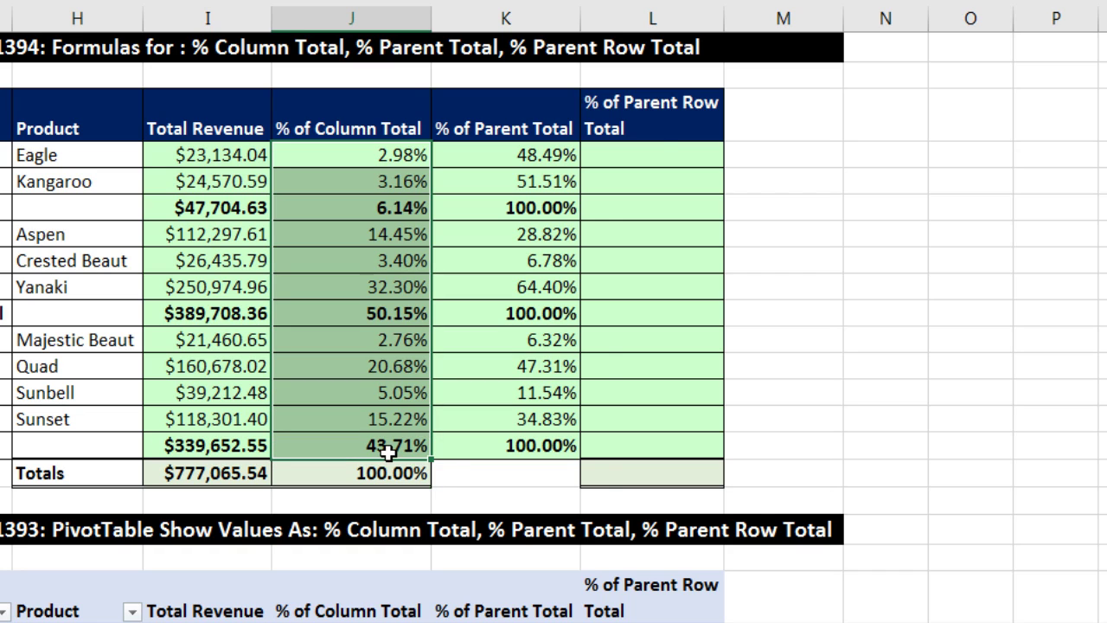
right_click(367, 202)
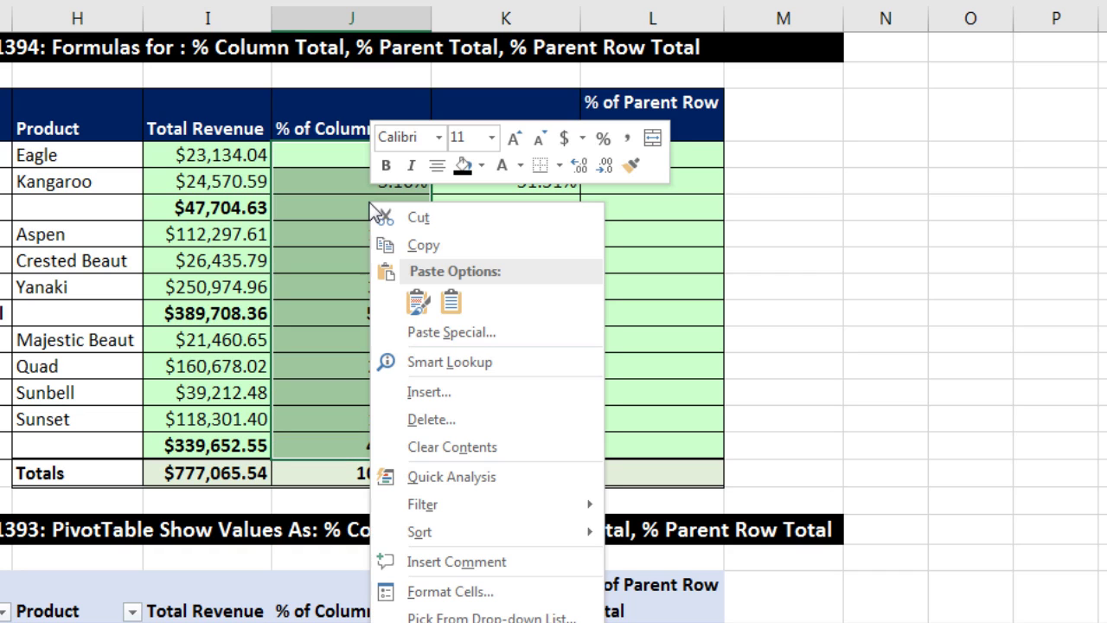
left_click(634, 171)
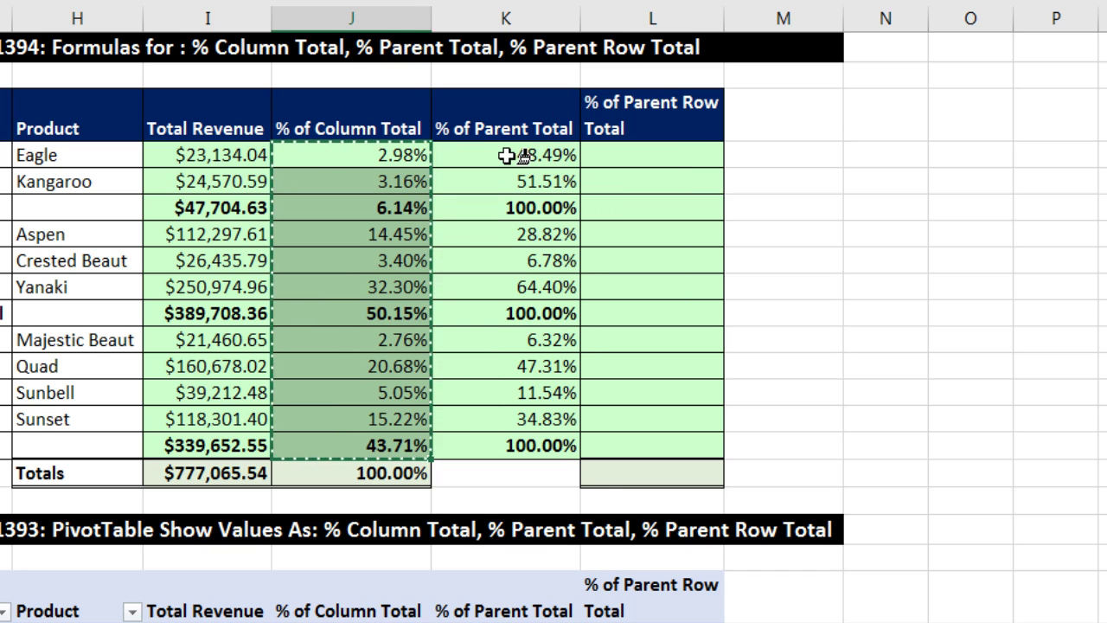
left_click(506, 155)
left_click(800, 386)
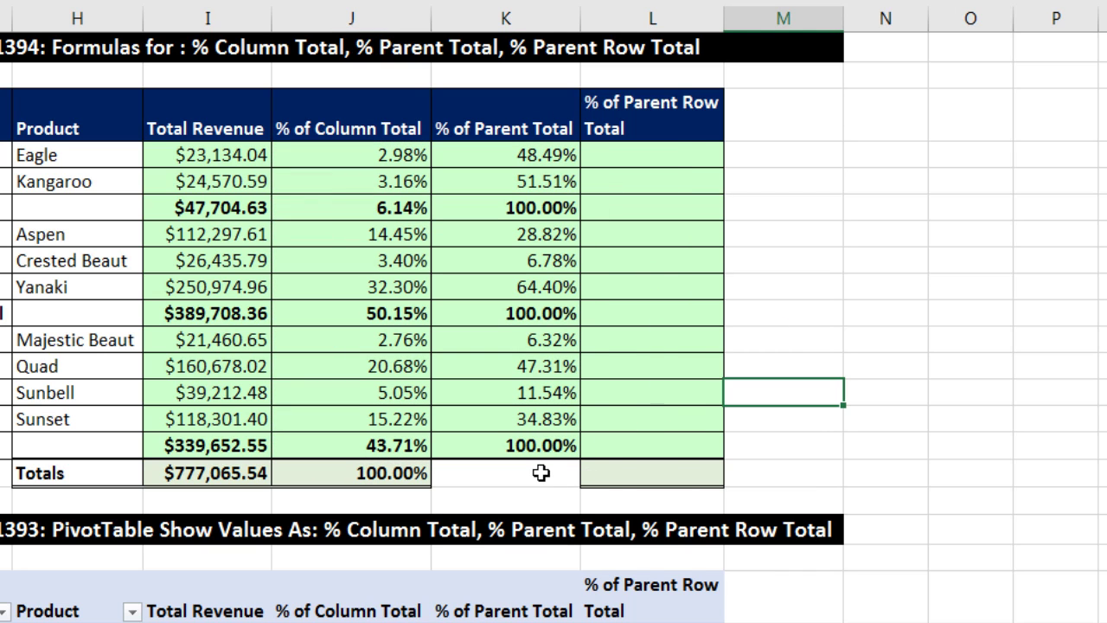
- In the Eagle row's % of Parent Total formula, nest ISBLANK(H4:$H$16) inside an INDEX function with row number 0
double_click(512, 154)
left_click(517, 154)
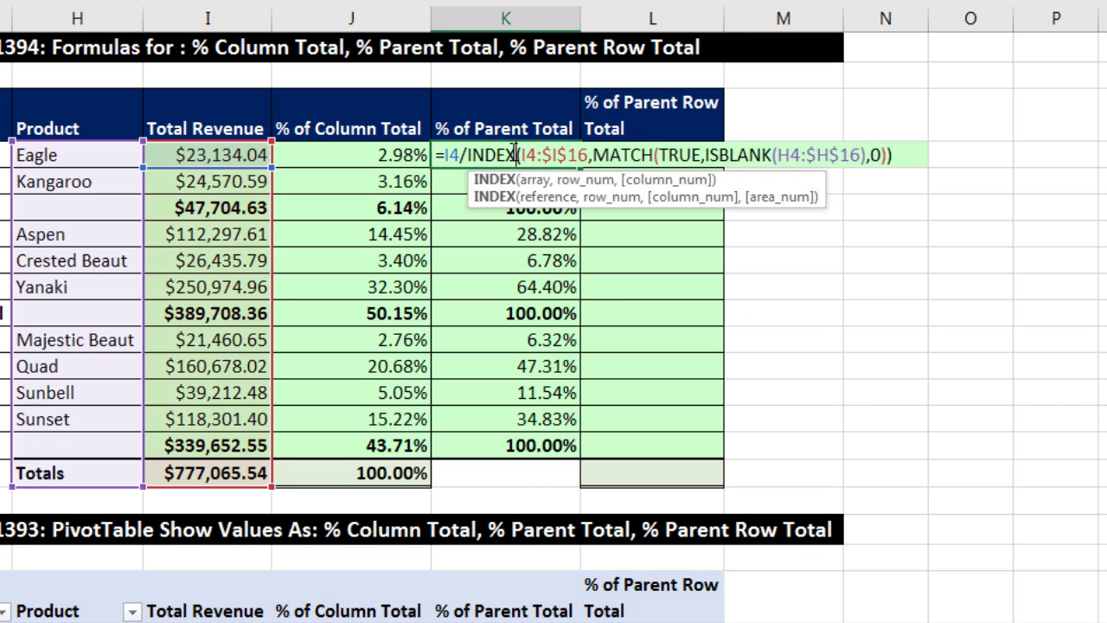
left_click(717, 156)
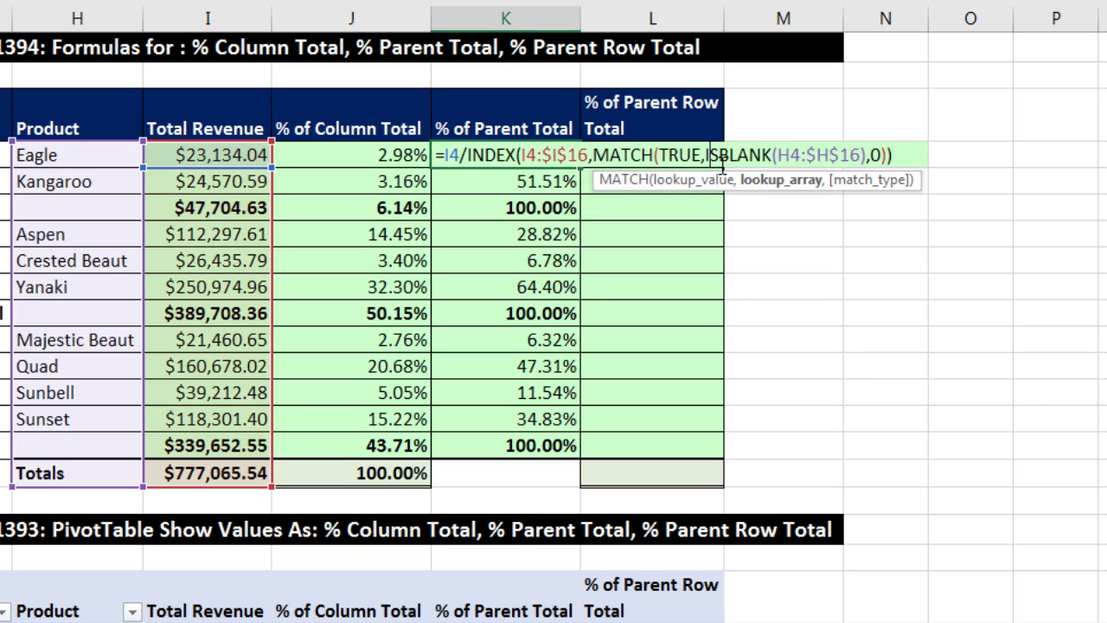
left_click(779, 180)
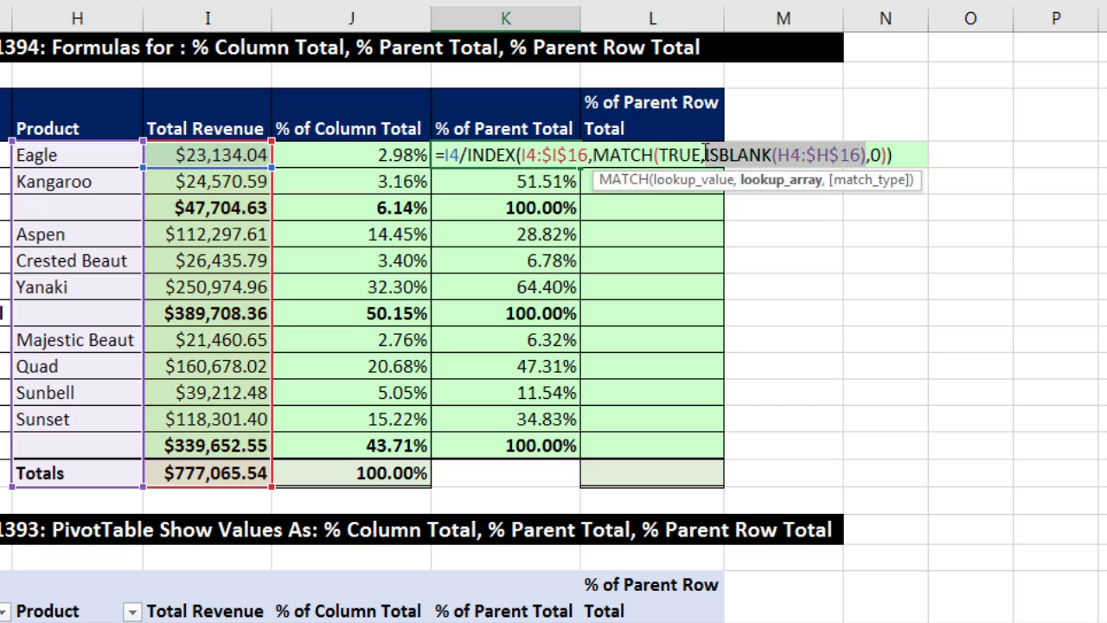
left_click(707, 155)
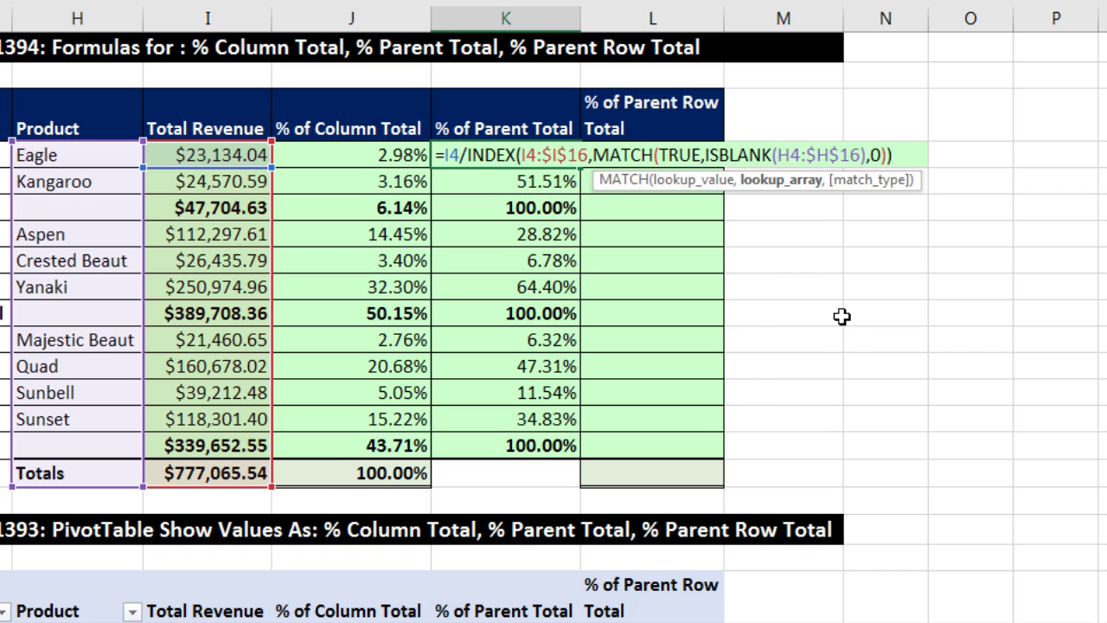
type("in")
key("Tab")
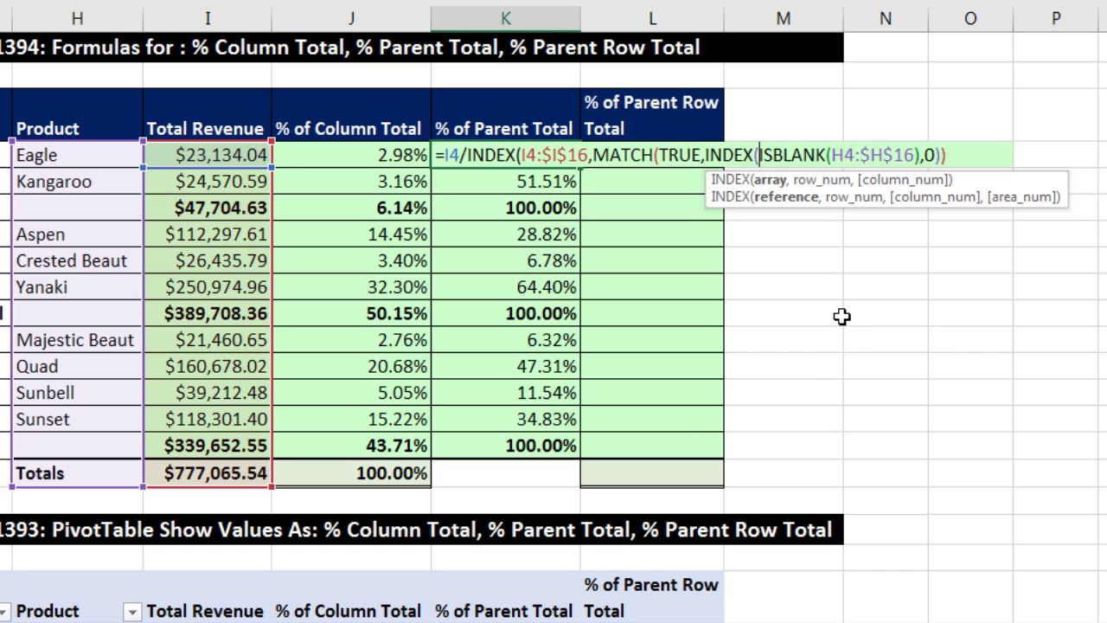
left_click(770, 182)
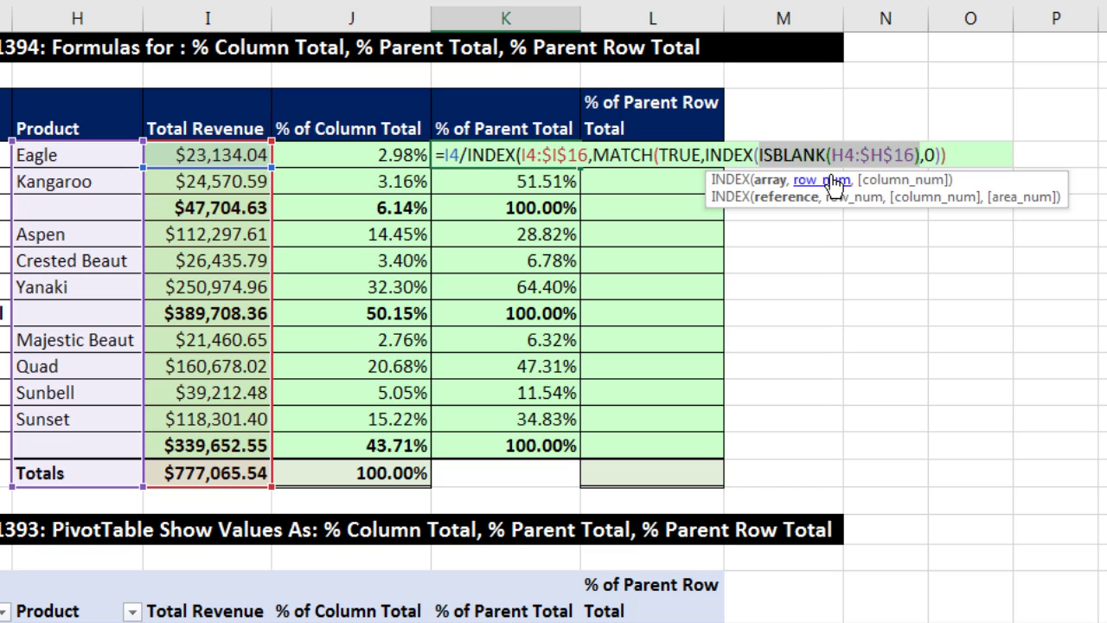
left_click(923, 155)
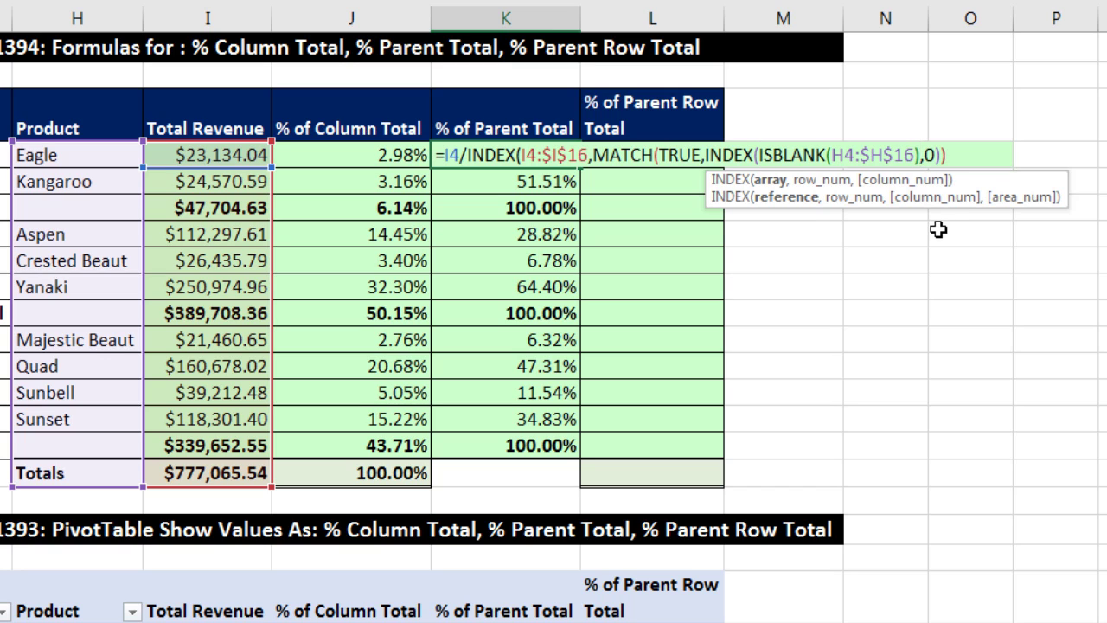
type(",")
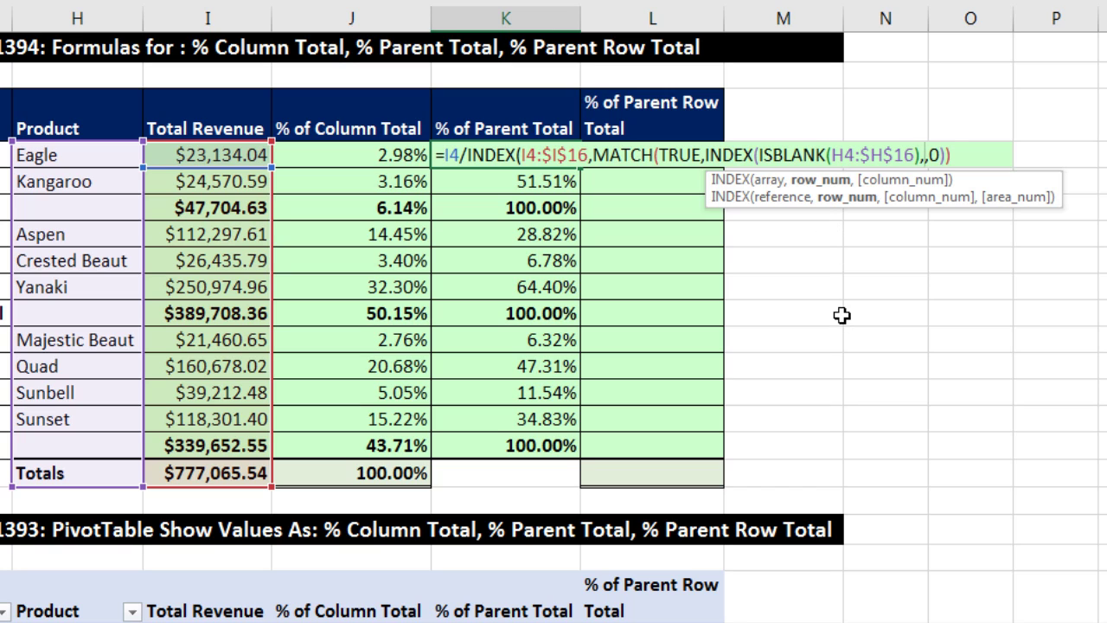
type("0)")
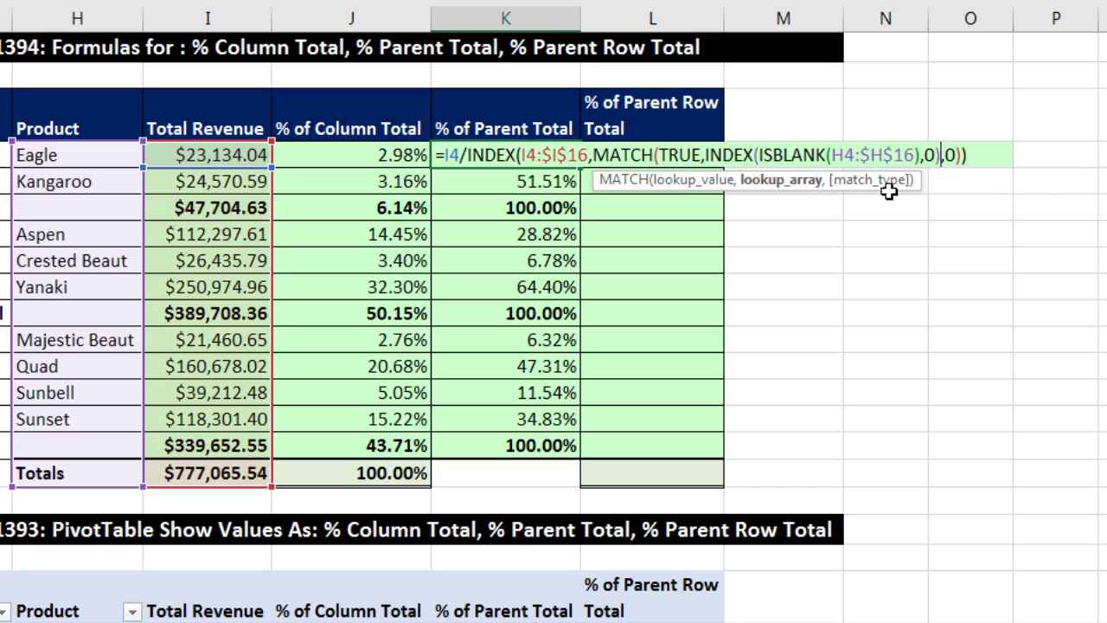
- Clear the nested INDEX's row number, keeping its comma, and enter the Eagle row's formula as a regular formula
left_click(935, 157)
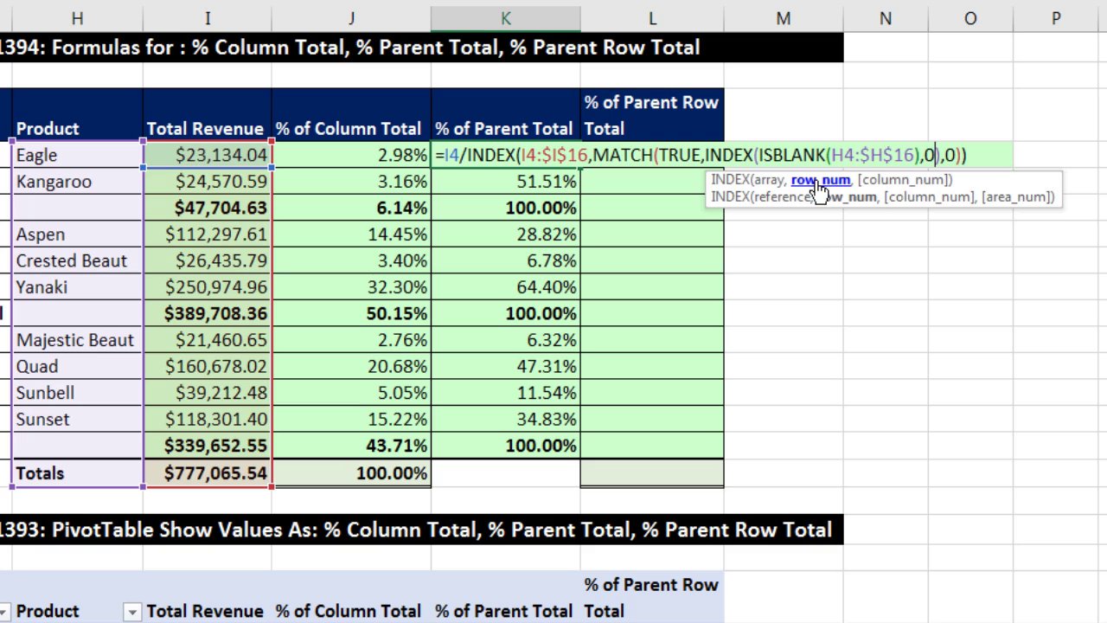
key("BackSpace")
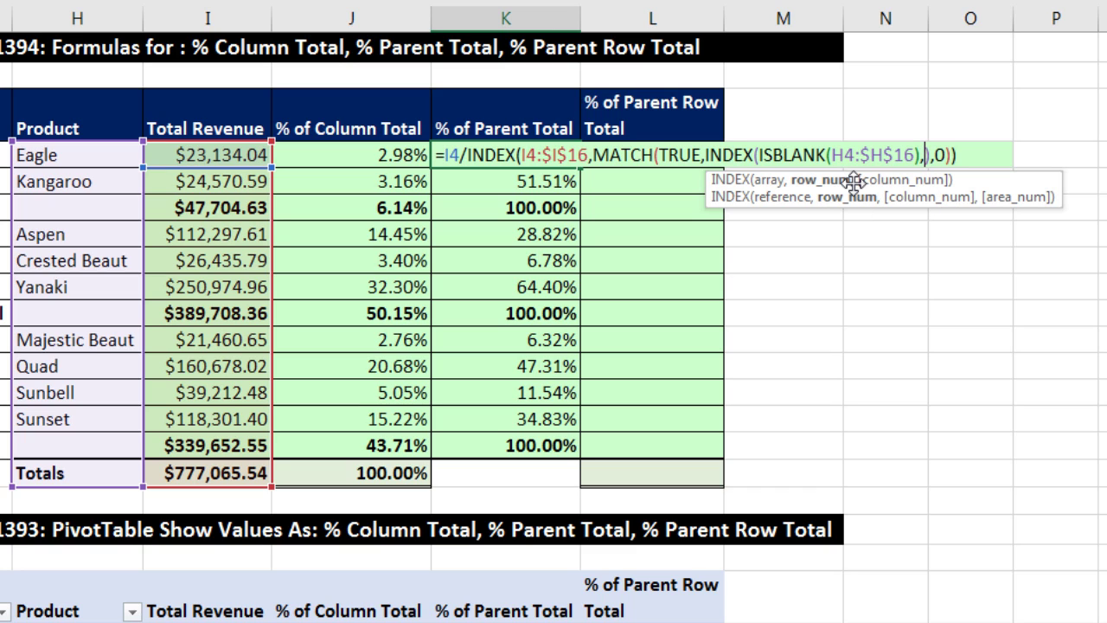
key("Return")
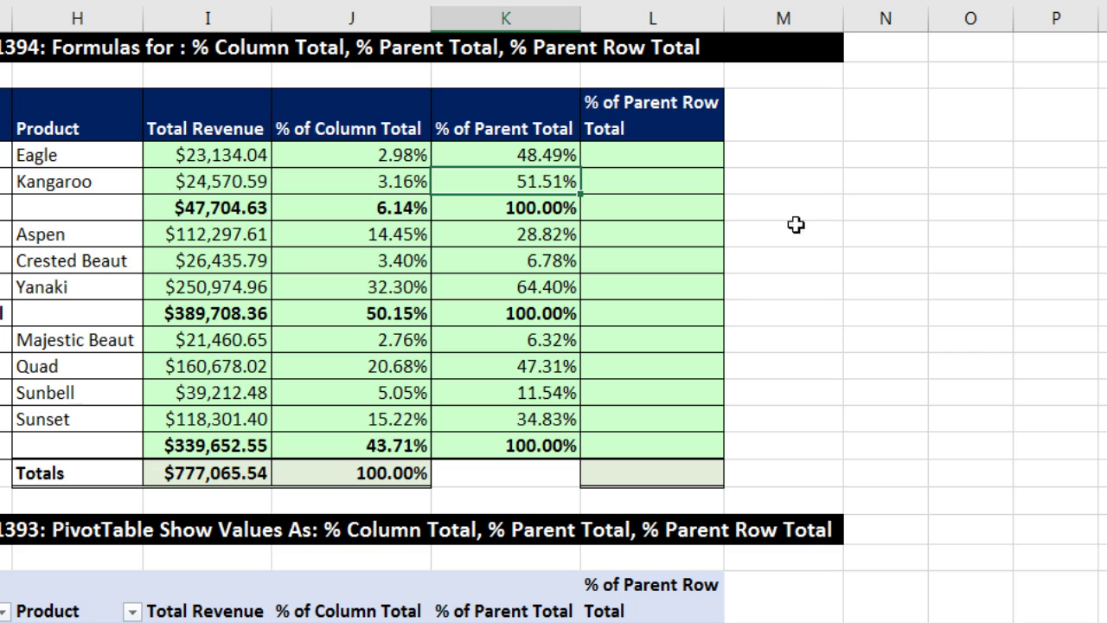
- Fill the revised % of Parent Total formula from the Eagle row through Gel Booms Total as a regular formula
left_click_drag(504, 181, 530, 437)
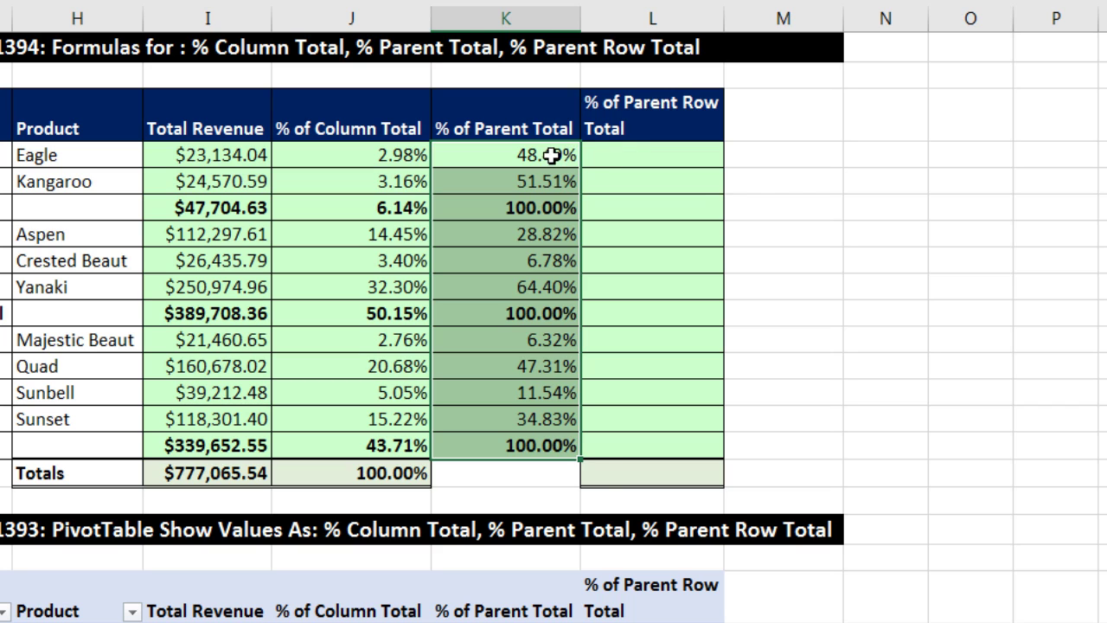
key("F2")
key("ctrl+Return")
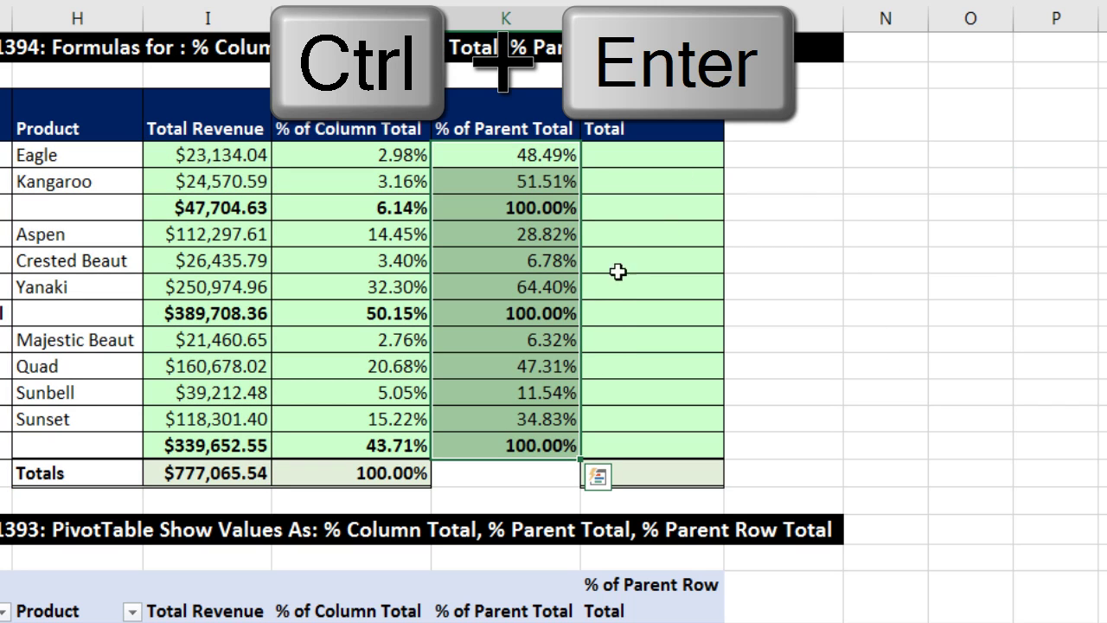
left_click(500, 159)
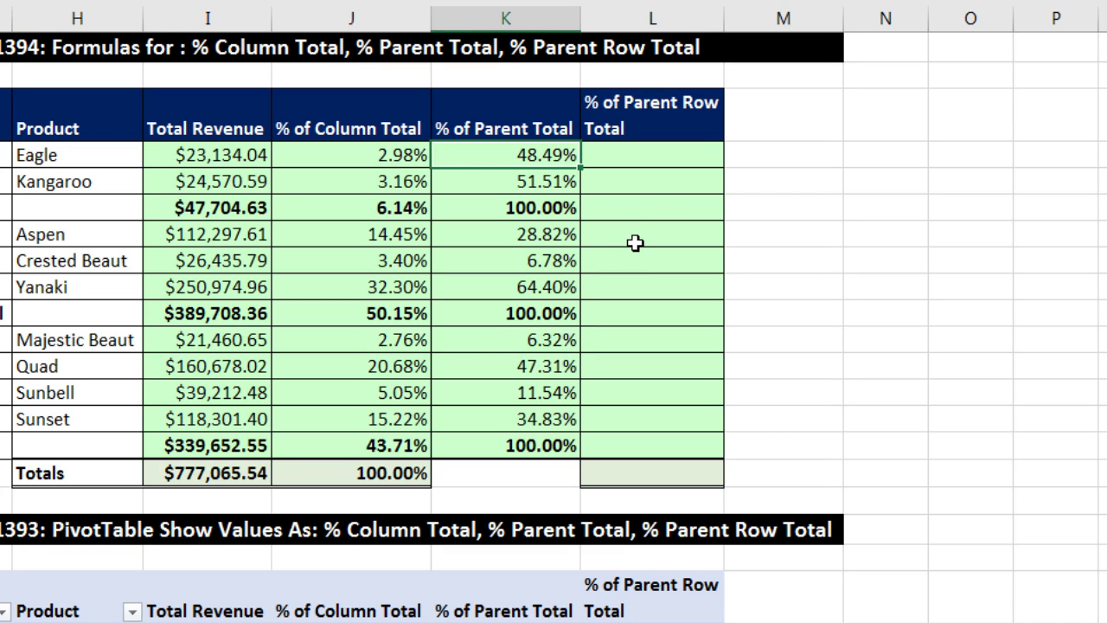
- Compare the PivotTable's % of Parent Row Total values for Channel Craft's products and subtotal with its other percentage columns
left_click(637, 162)
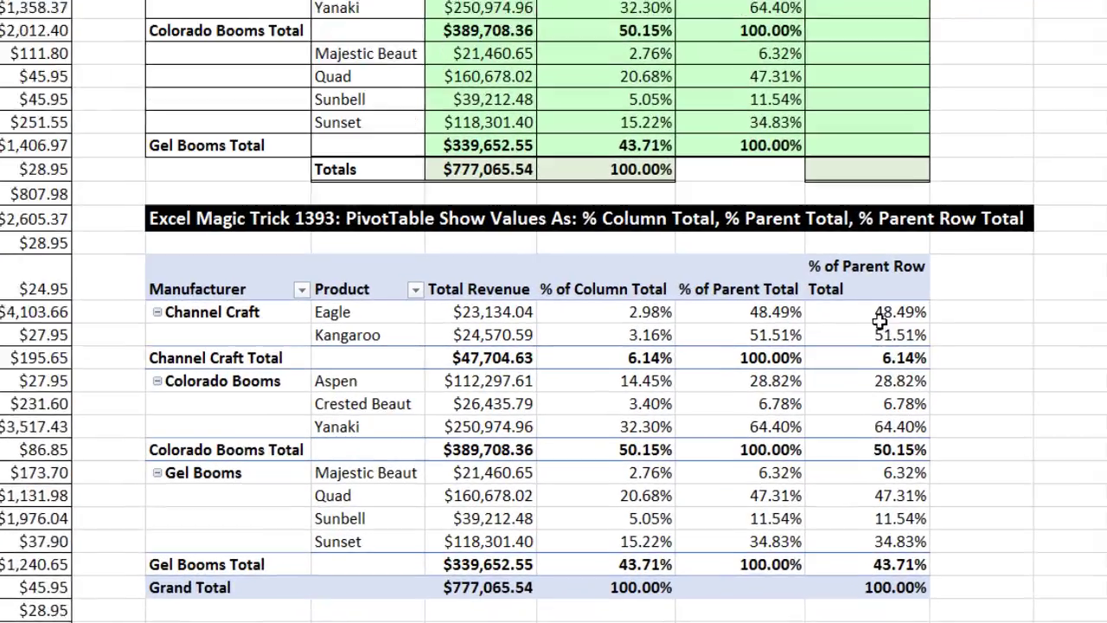
mouse_move(868, 317)
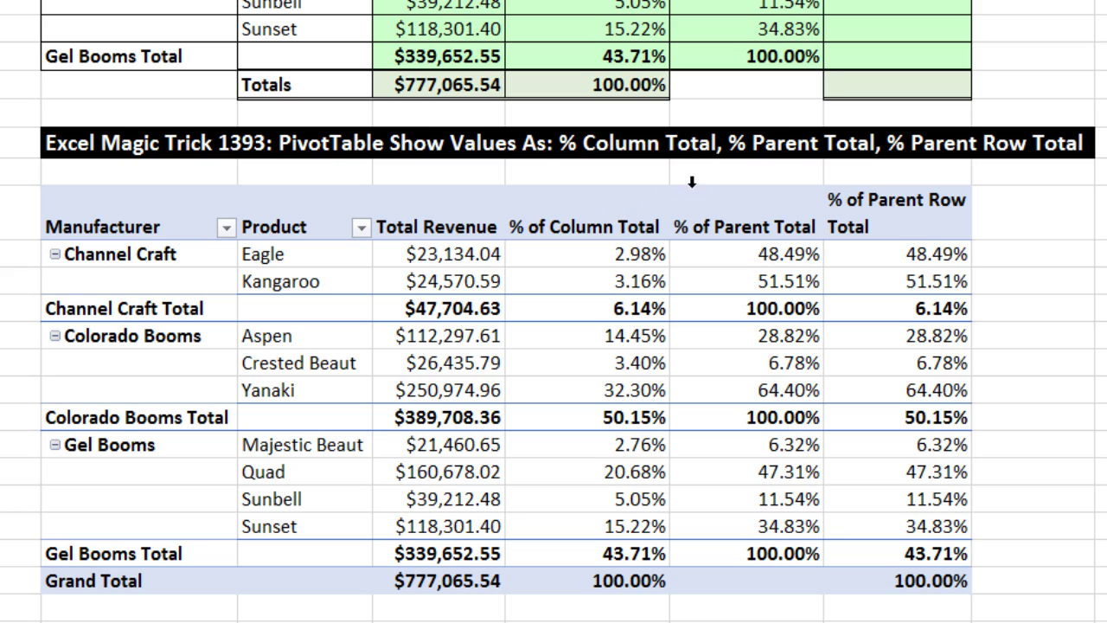
left_click_drag(882, 250, 900, 281)
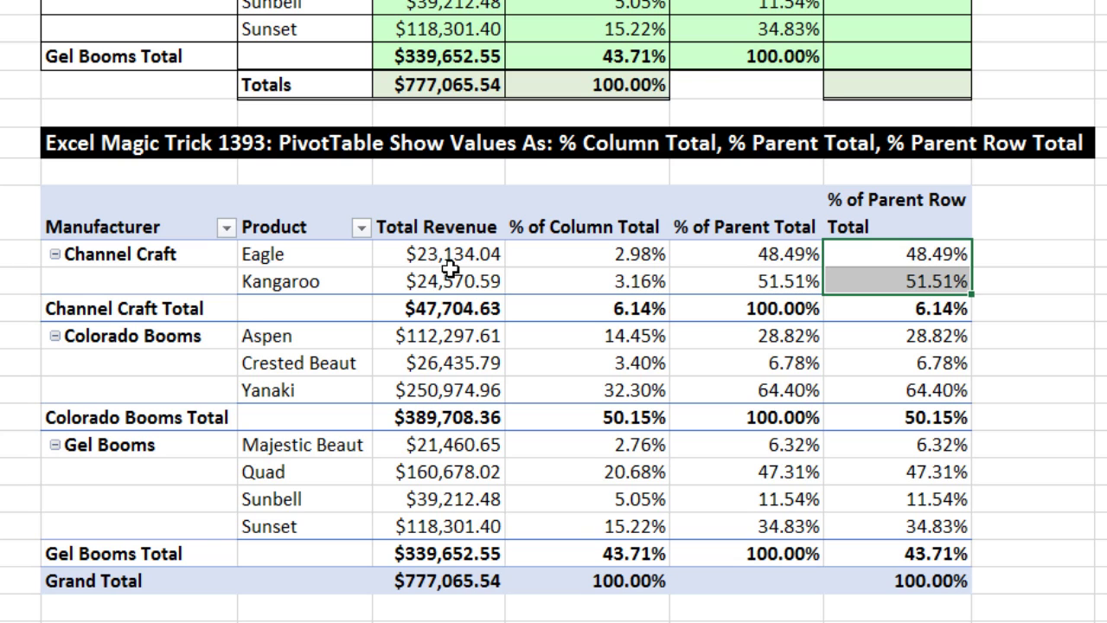
mouse_move(416, 309)
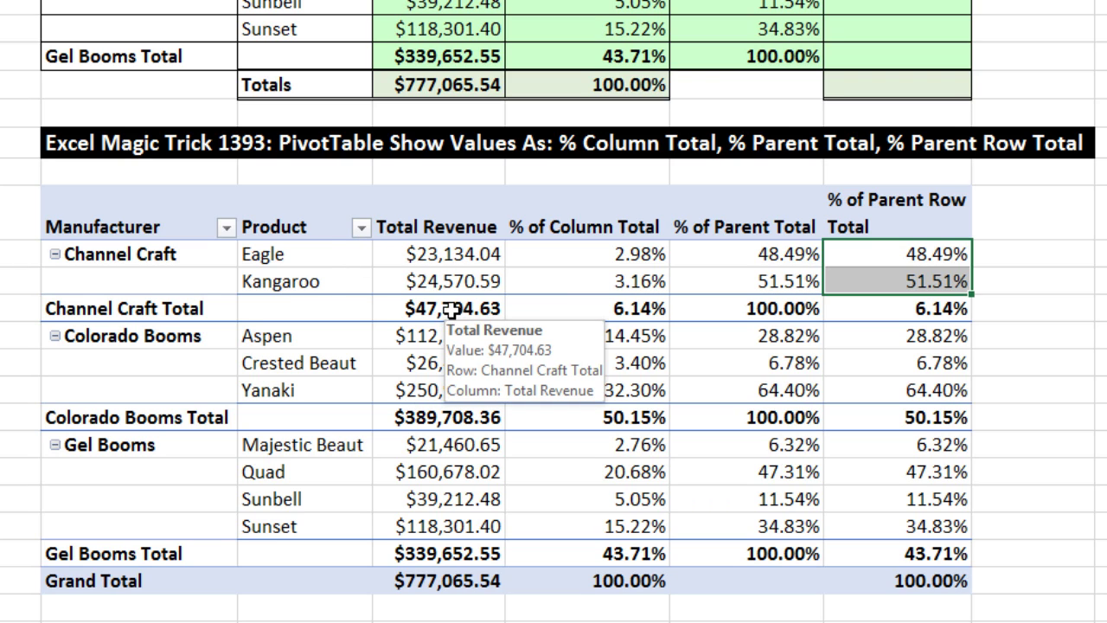
left_click(451, 310)
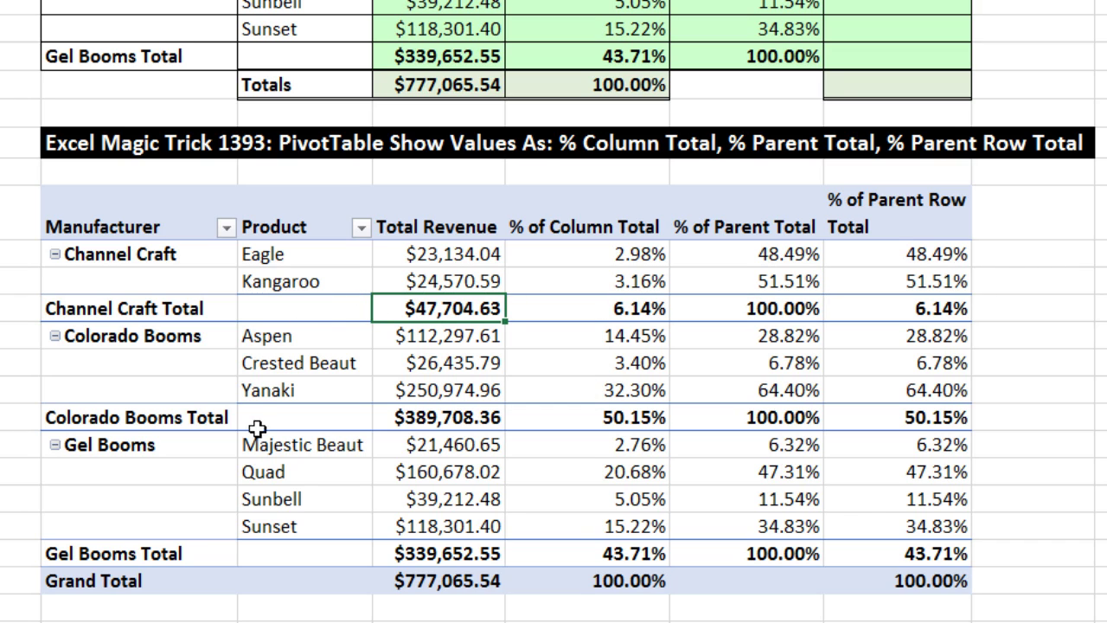
left_click(918, 313)
left_click(629, 310)
left_click(850, 256)
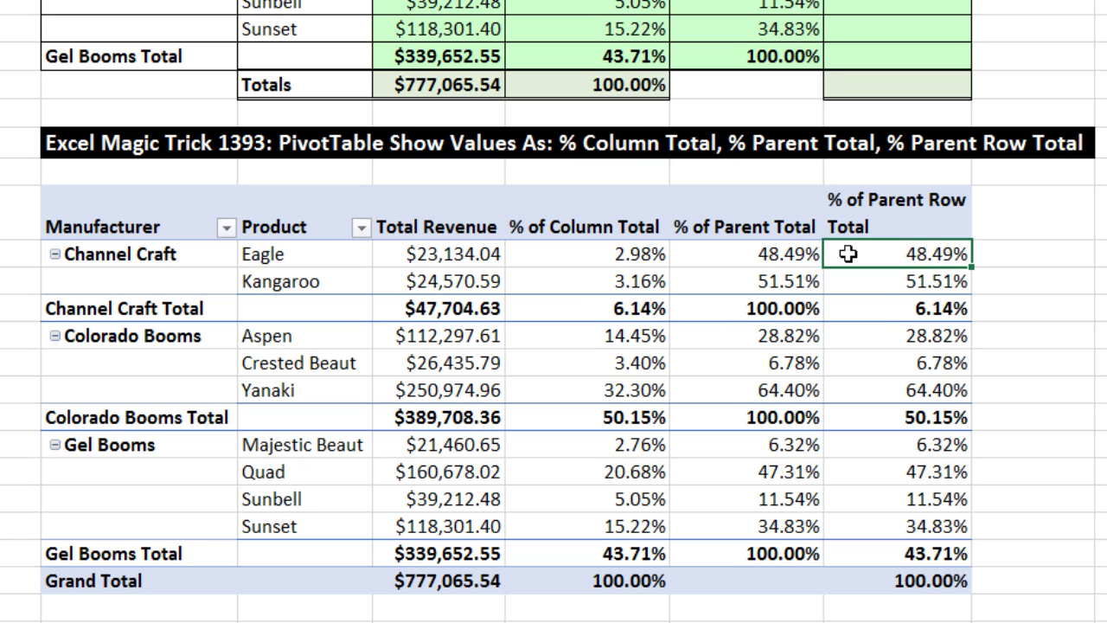
left_click(759, 260)
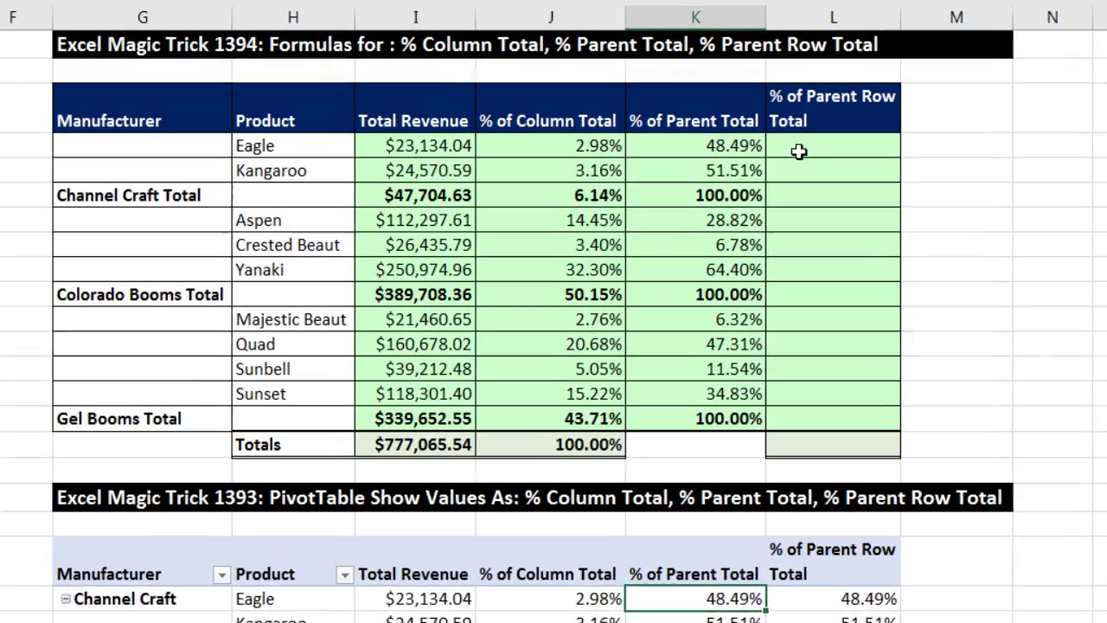
- Enter =IF(ISBLANK(H4),J4,K4) in the Eagle row's % of Parent Row Total cell of the formula table
left_click(801, 101)
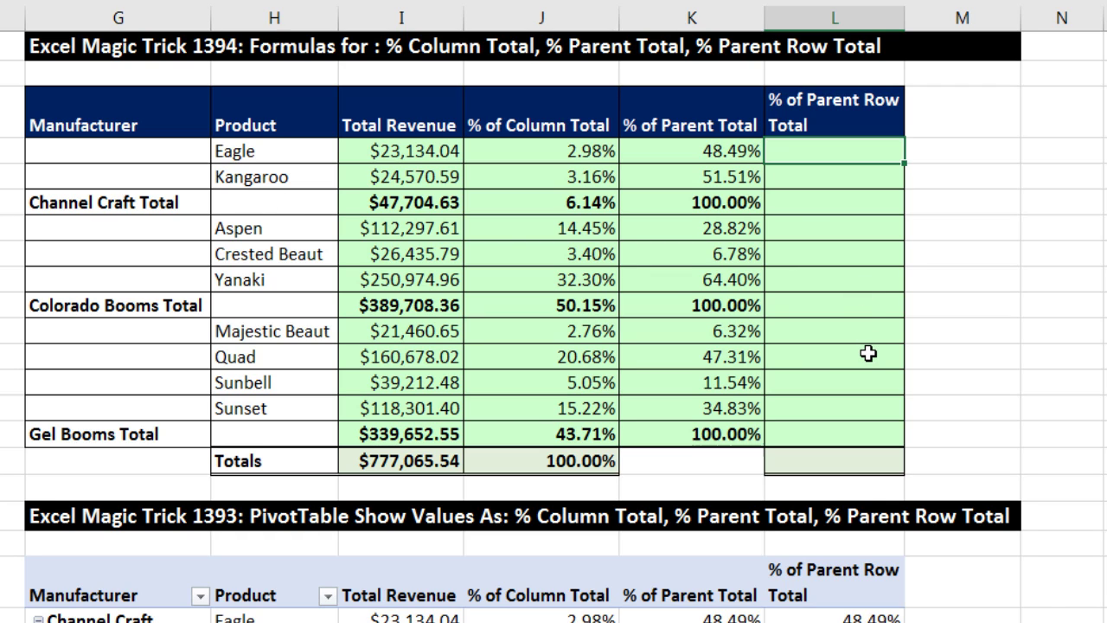
type("=IF(isblank(")
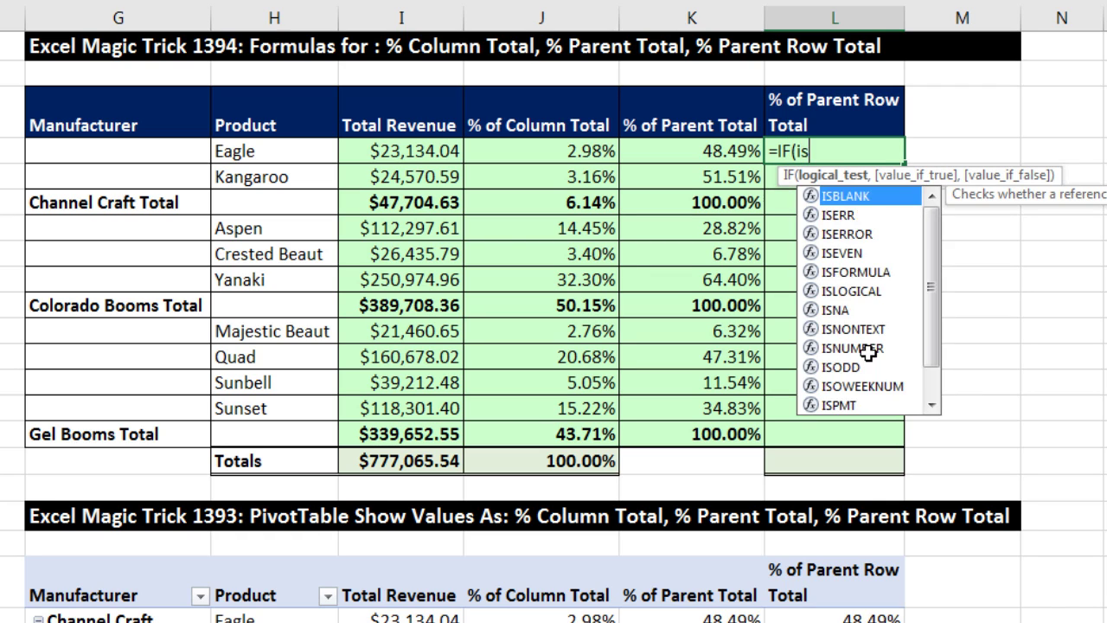
left_click(310, 153)
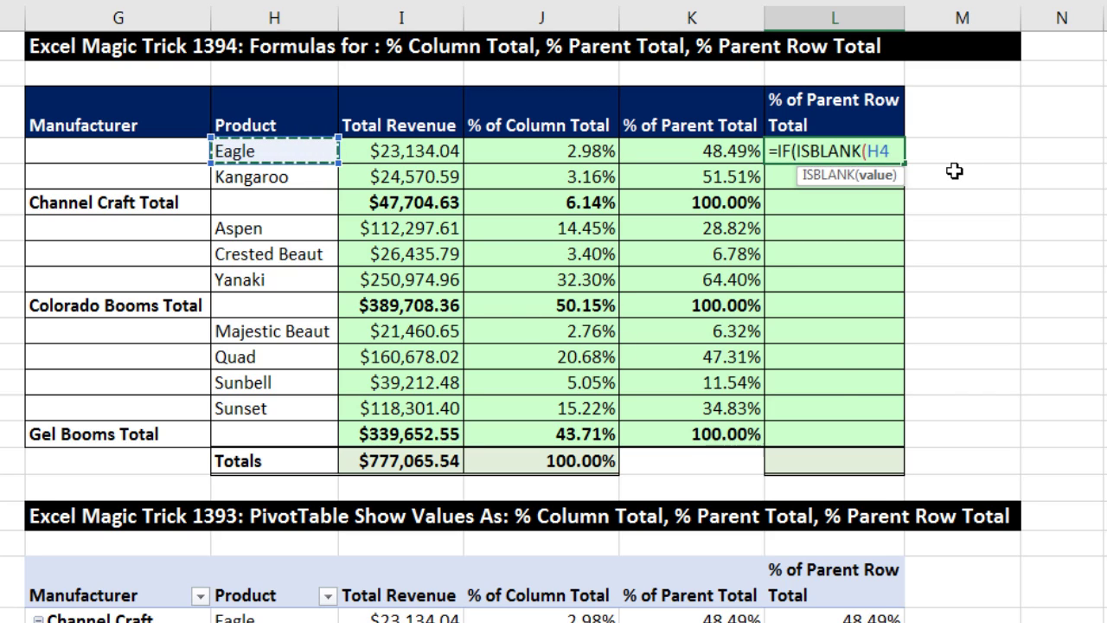
type(")")
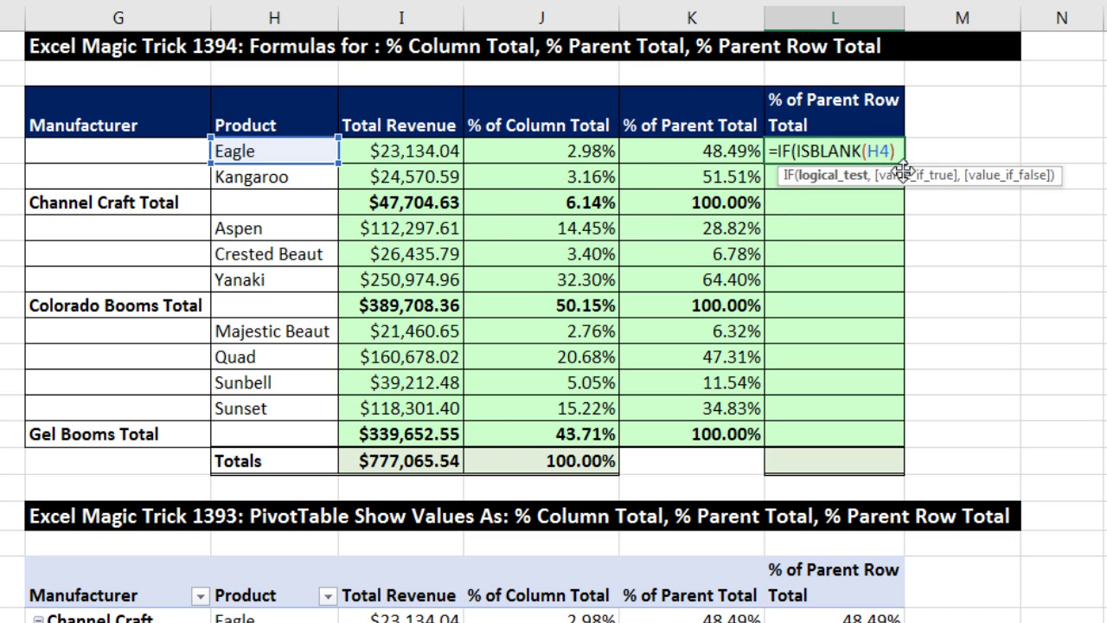
type(",")
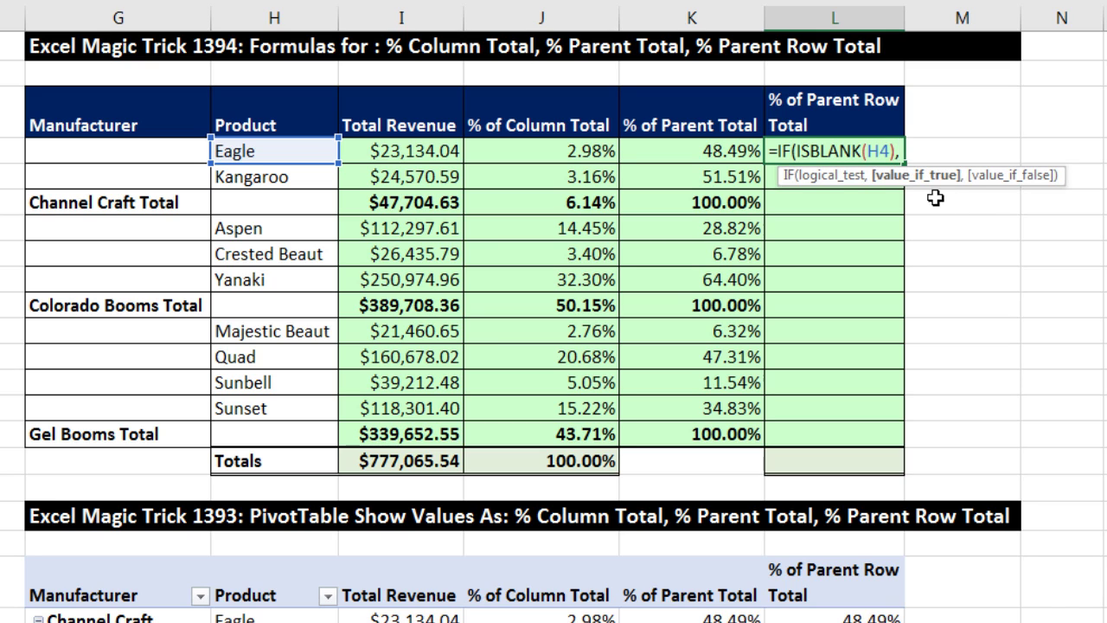
left_click(556, 153)
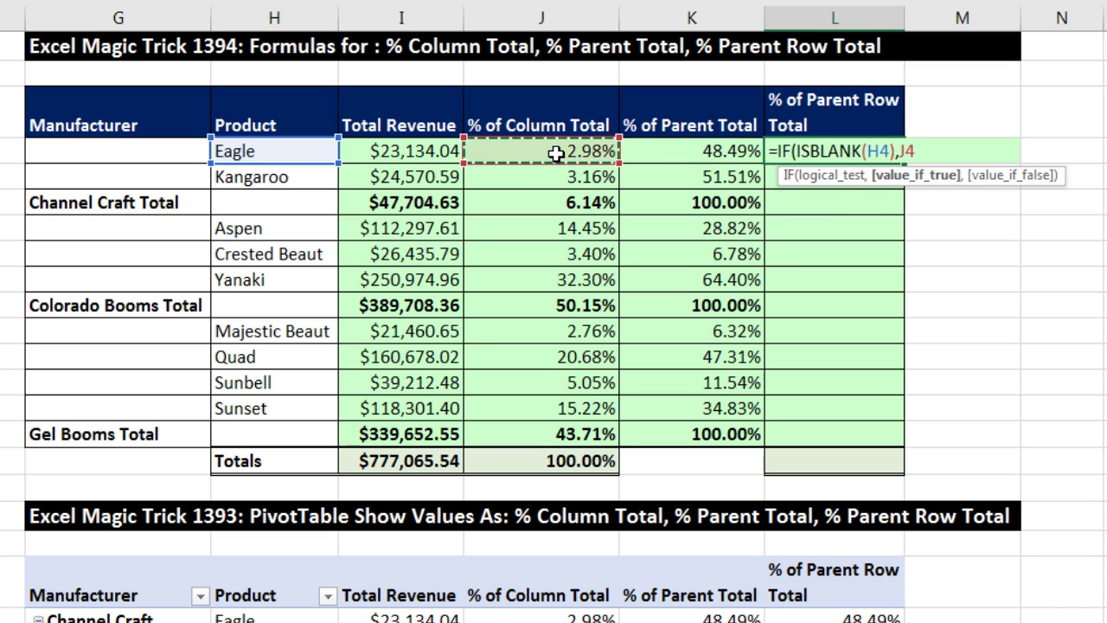
type(",")
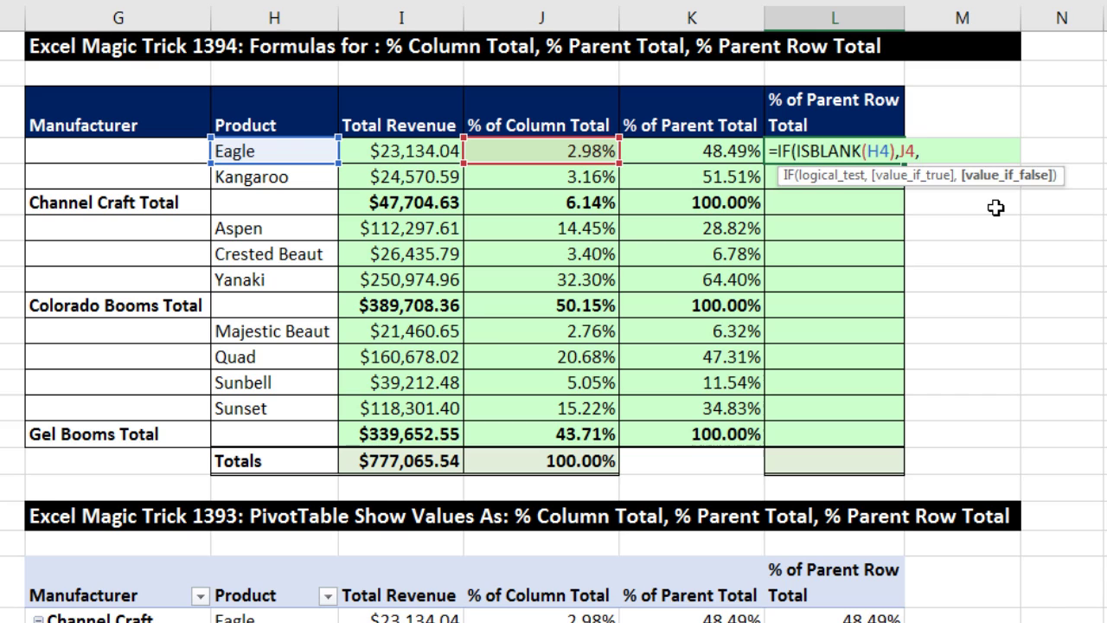
left_click(733, 153)
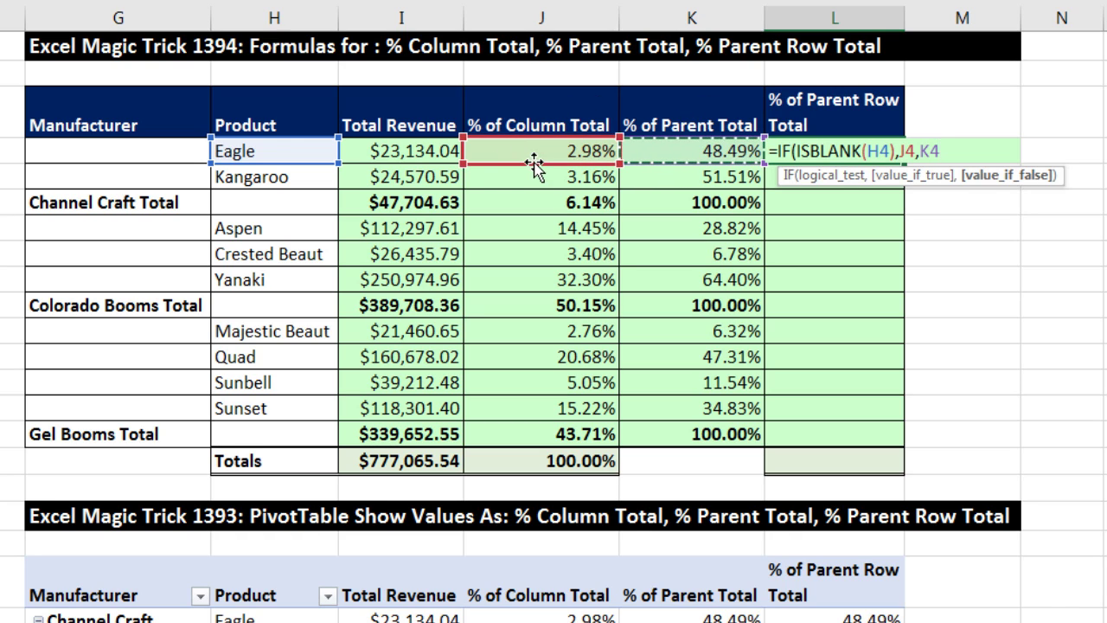
double_click(906, 150)
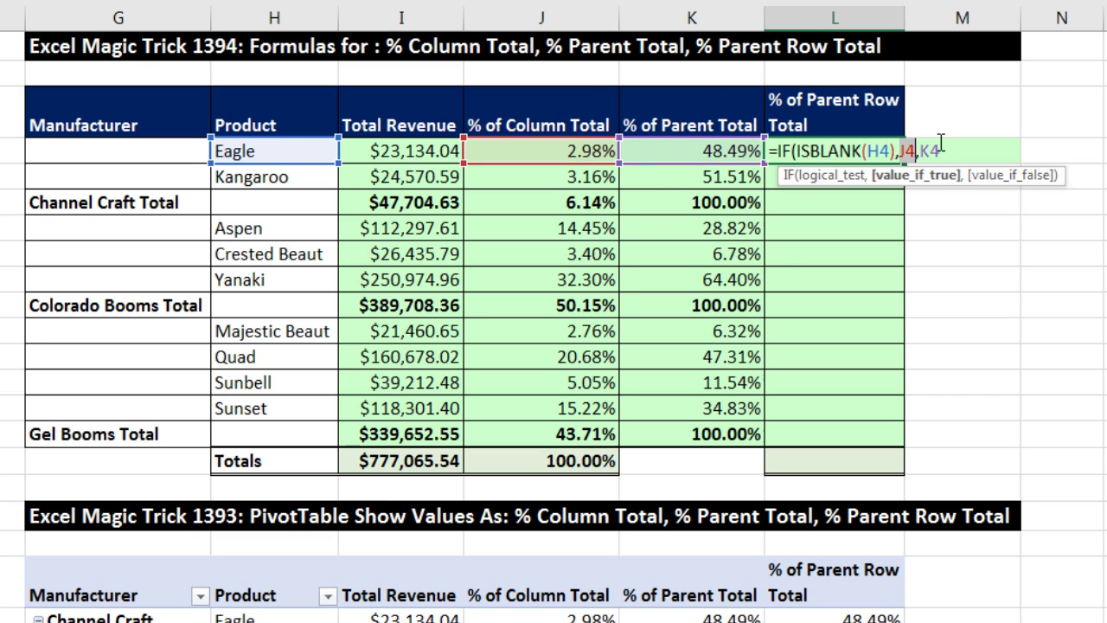
left_click(939, 151)
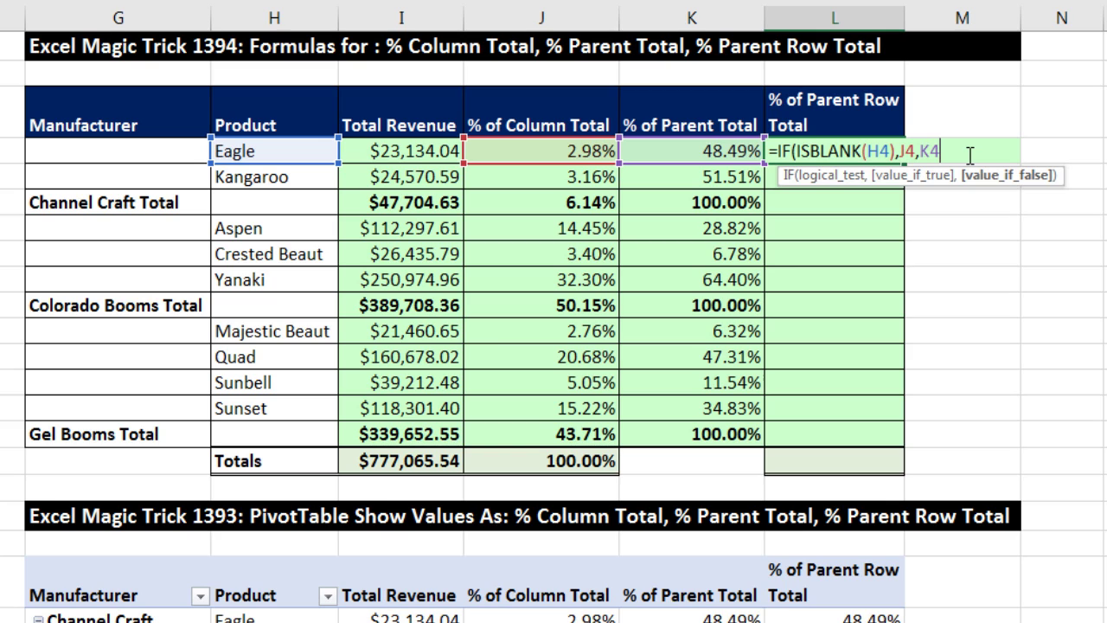
key("ctrl+Return")
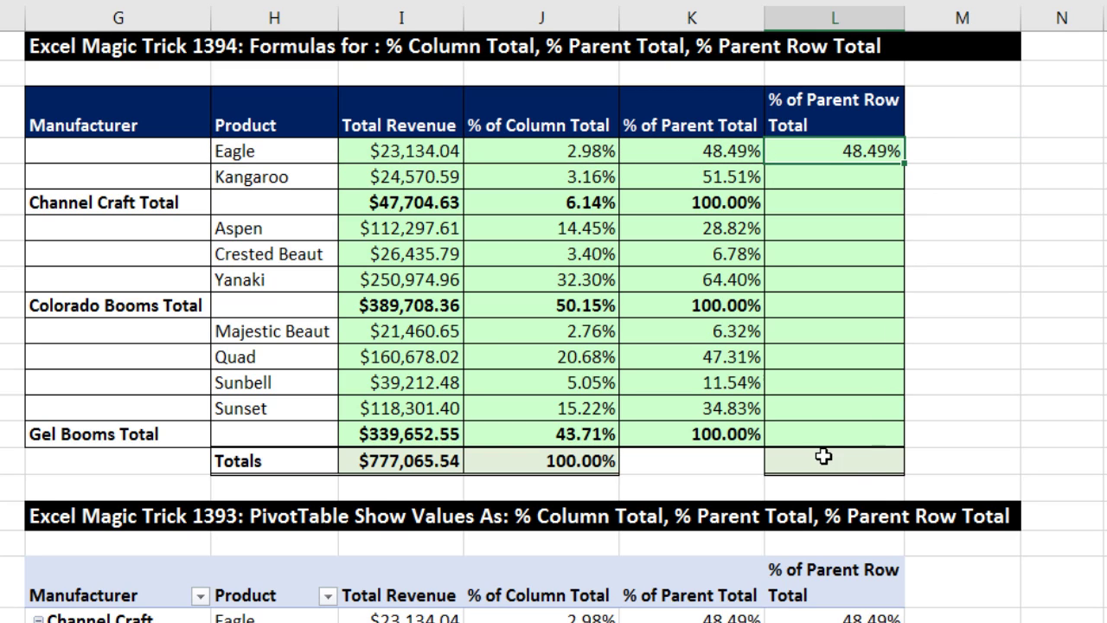
- Fill the % of Parent Row Total formula from the Eagle row down through the Totals row
key("shift")
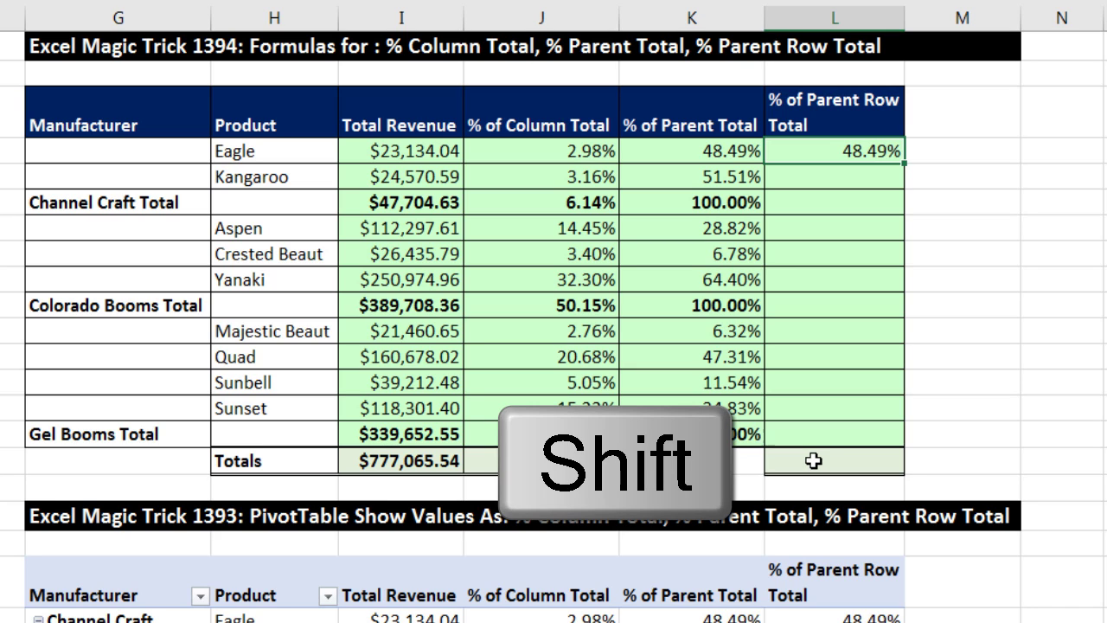
left_click(814, 461, "shift")
key("F2")
key("ctrl+Return")
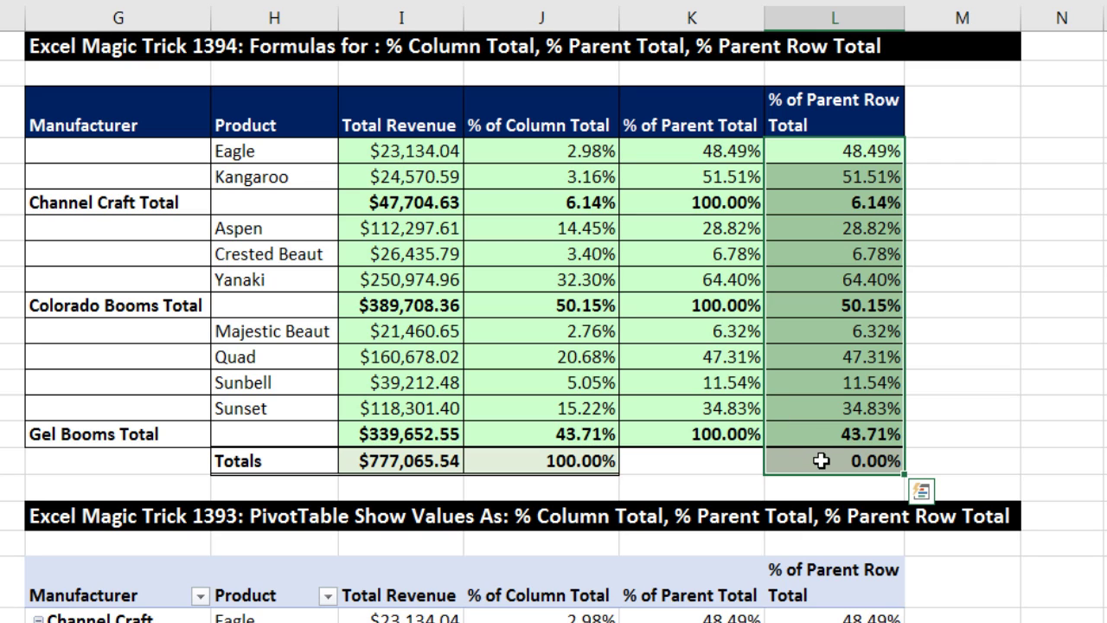
- Examine the % of Parent Row Total formula in the formula table's Totals row and its cell references
left_click(821, 461)
key("F2")
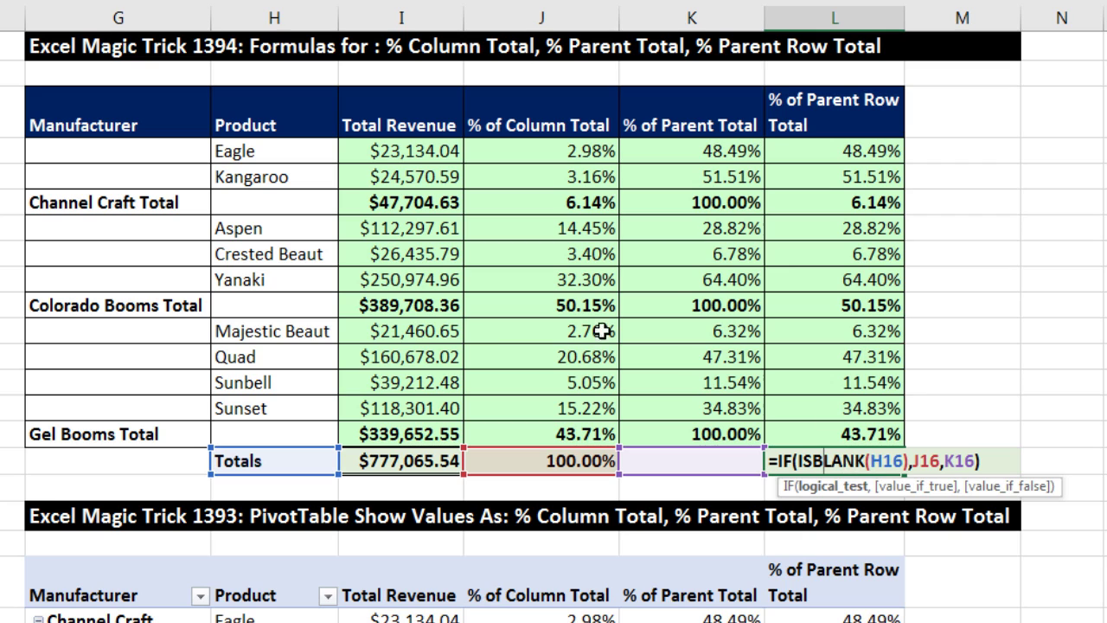
key("ctrl+Return")
- Wrap the ISBLANK(H4) test in an OR function in the Eagle row's % of Parent Row Total formula
left_click(843, 155)
key("F2")
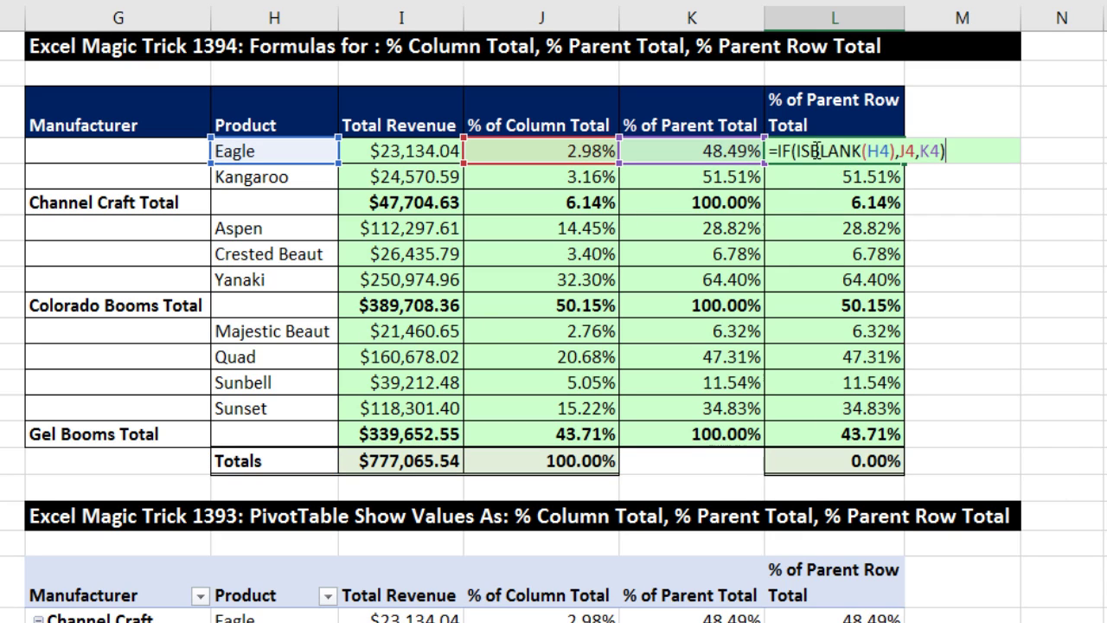
left_click(800, 152)
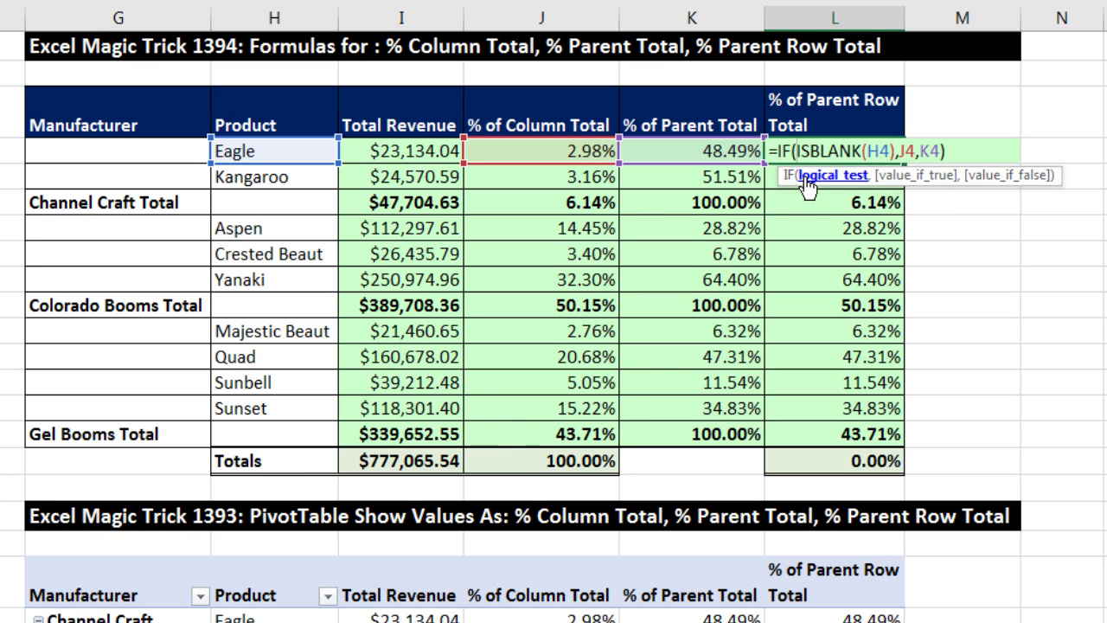
type("or")
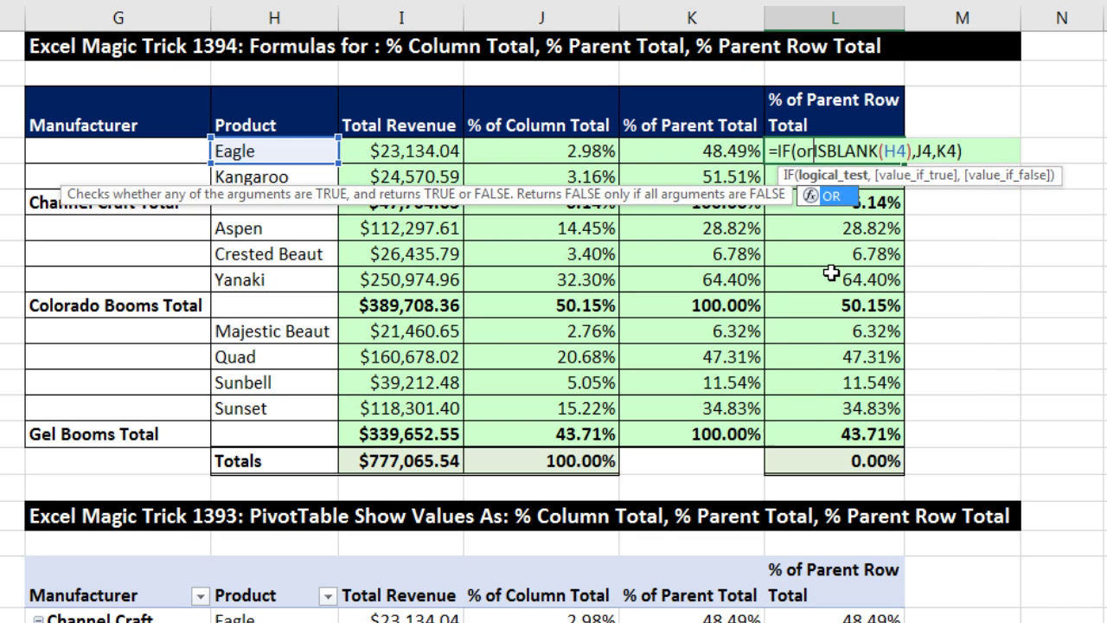
key("Tab")
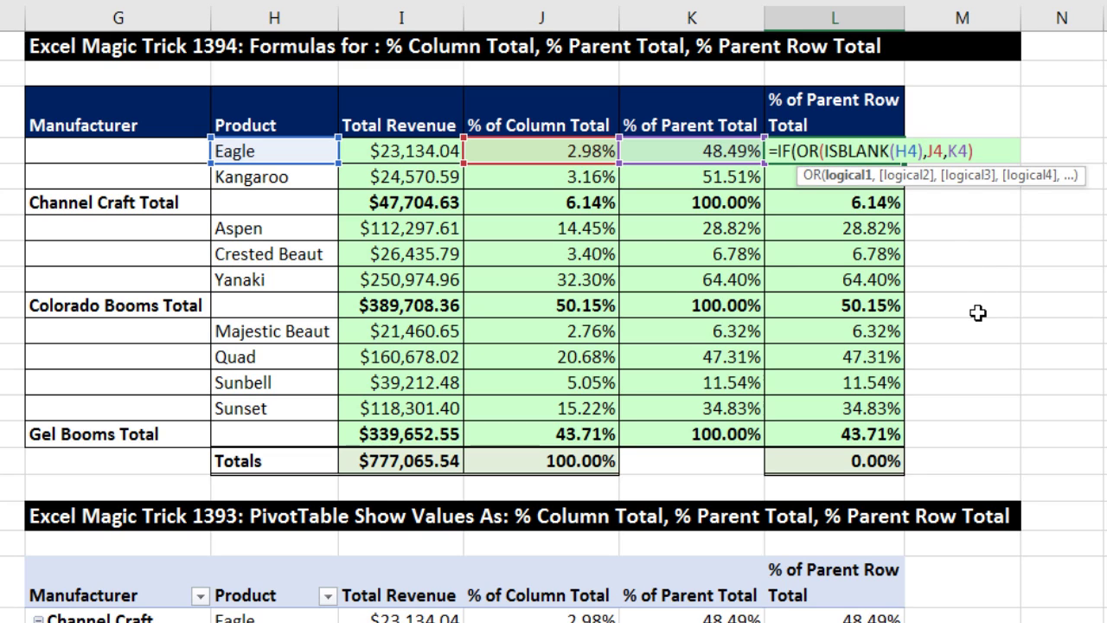
type(",")
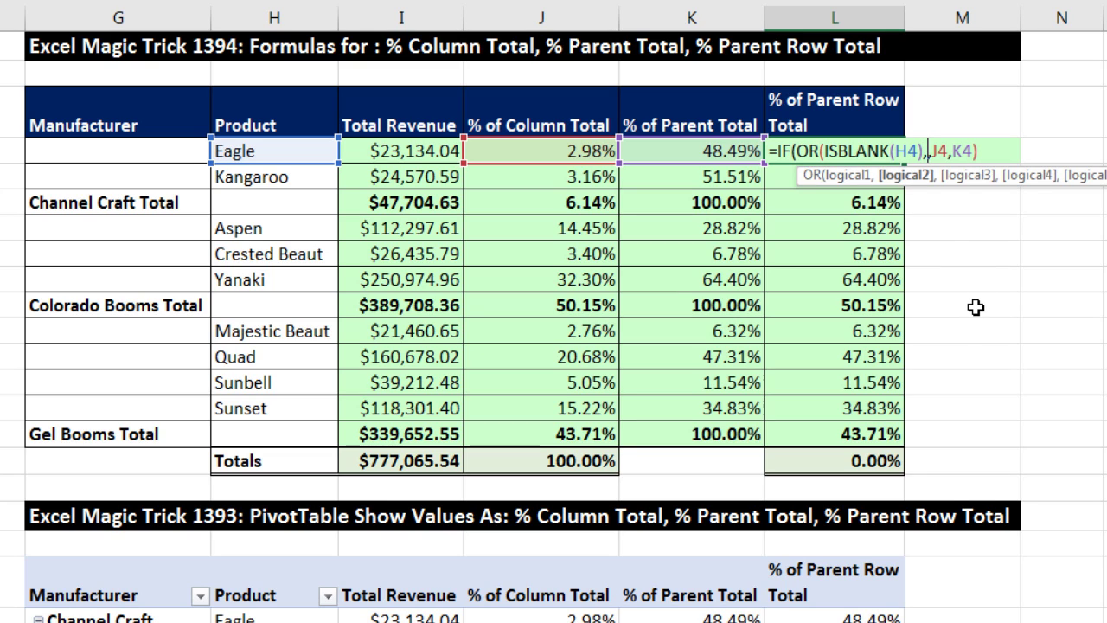
- Add H4="Totals" as the second OR condition, completing =IF(OR(ISBLANK(H4),H4="Totals"),J4,K4) in the Eagle row
left_click(288, 155)
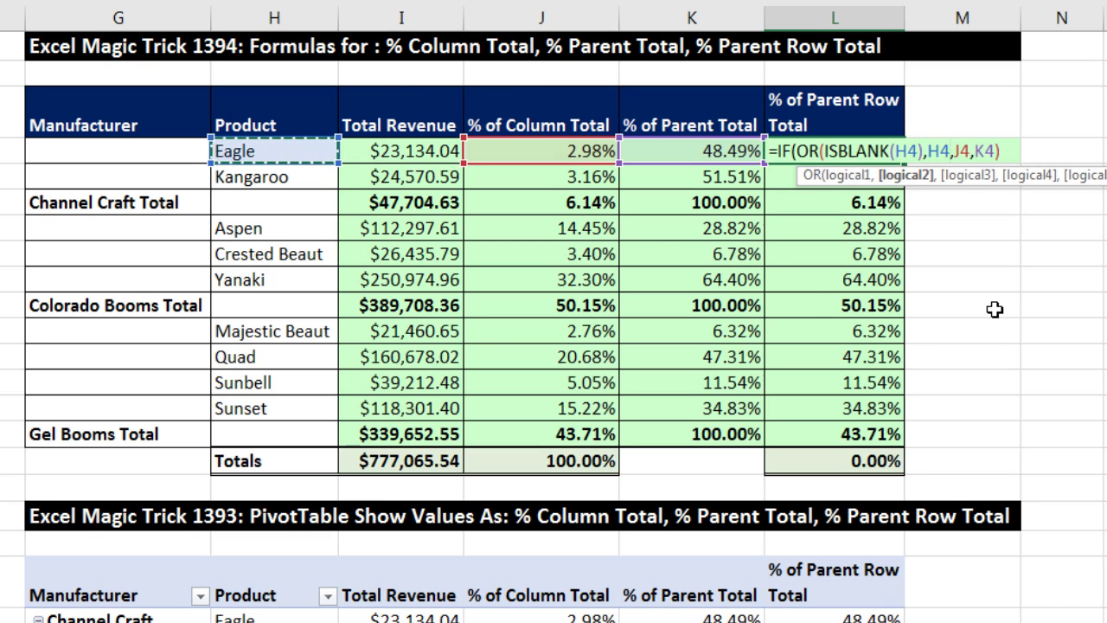
type("=")
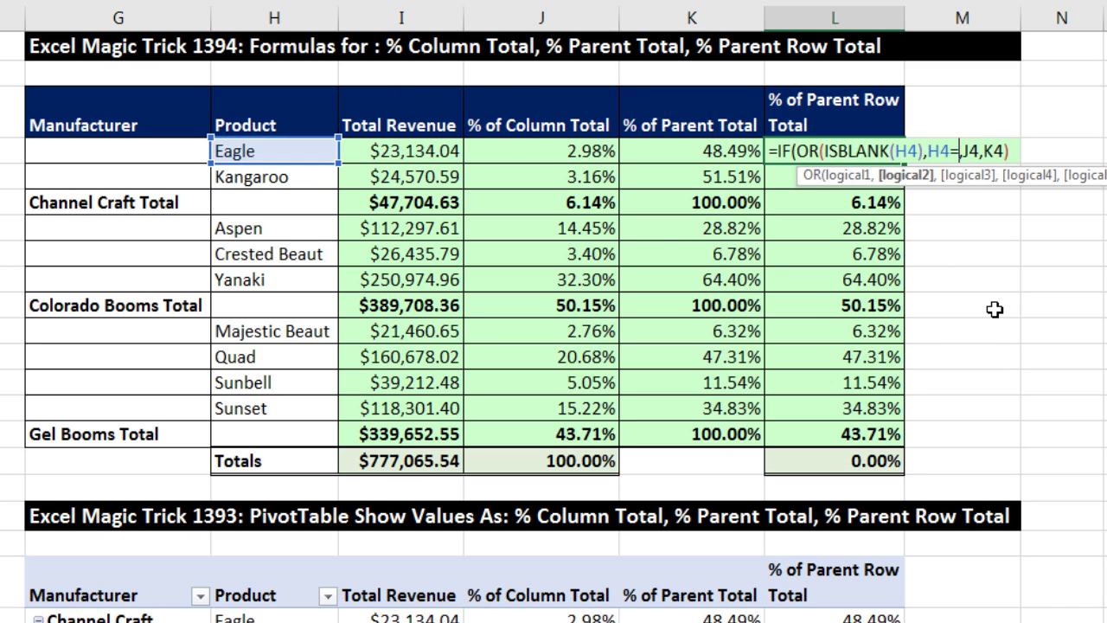
type("\"Totals\"")
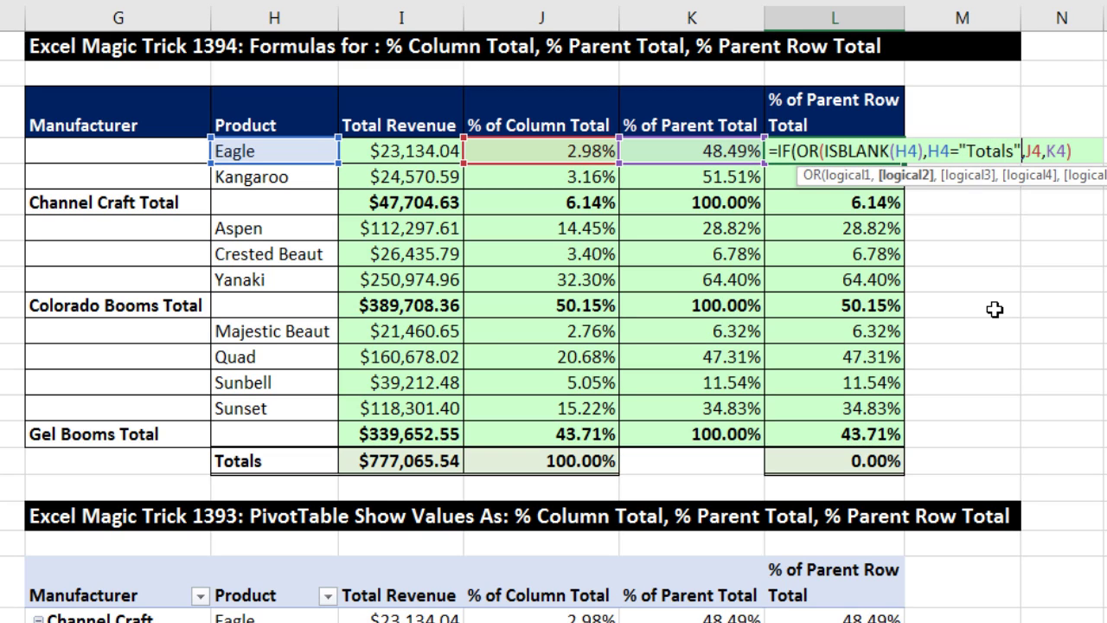
type(")")
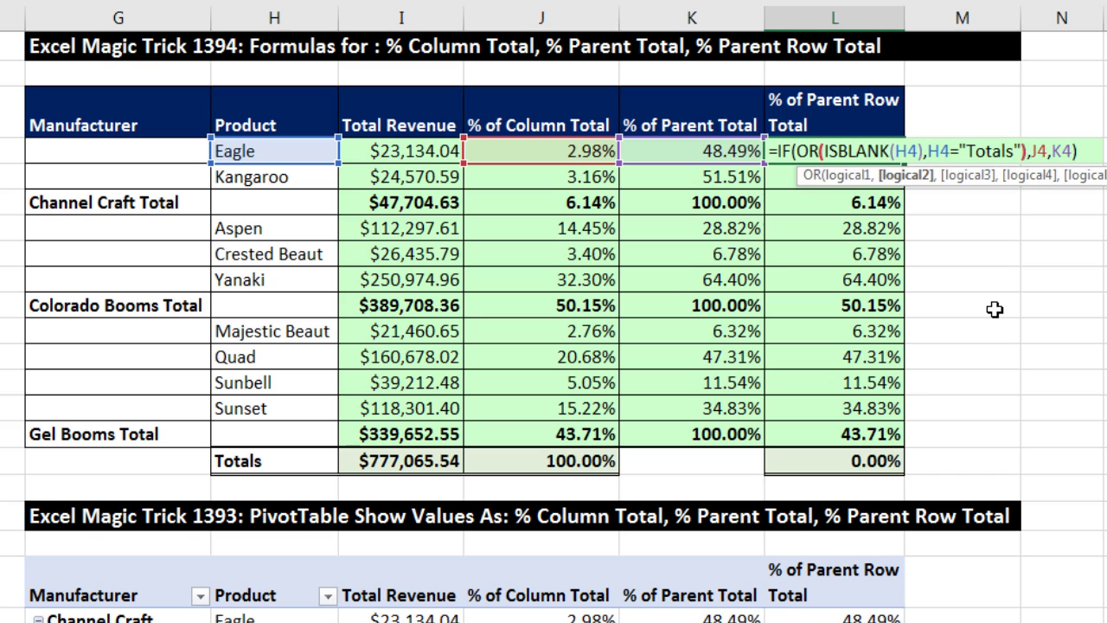
left_click(882, 151)
left_click(846, 175)
left_click(903, 176)
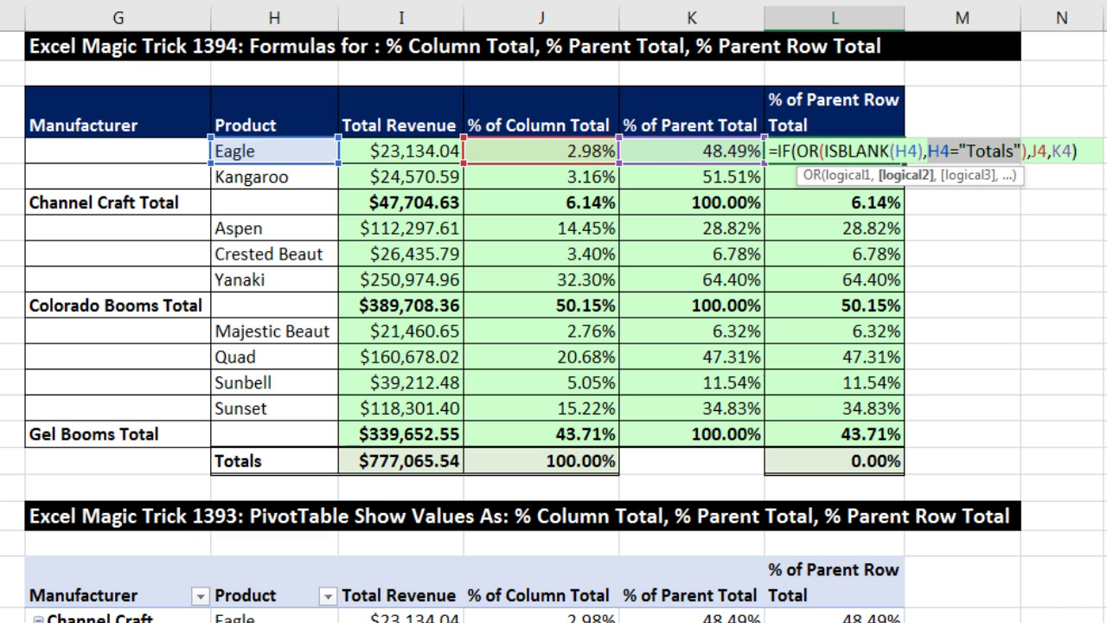
key("Escape")
- Fill the revised % of Parent Row Total formula from the Eagle row through the Totals row
key("shift")
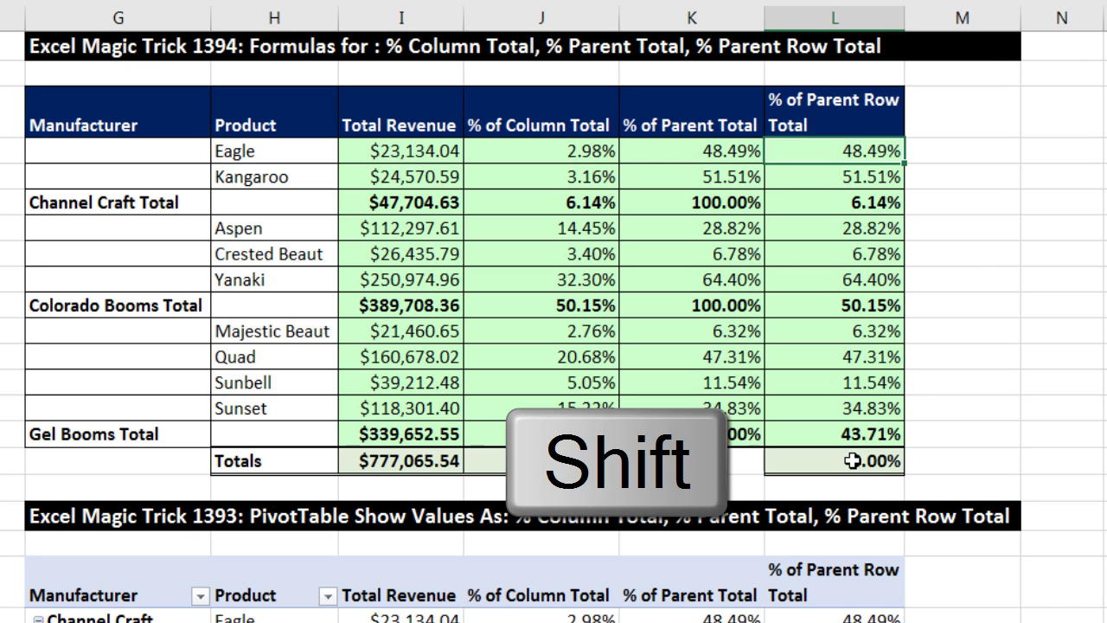
left_click(849, 460, "shift")
key("F2")
key("ctrl+Return")
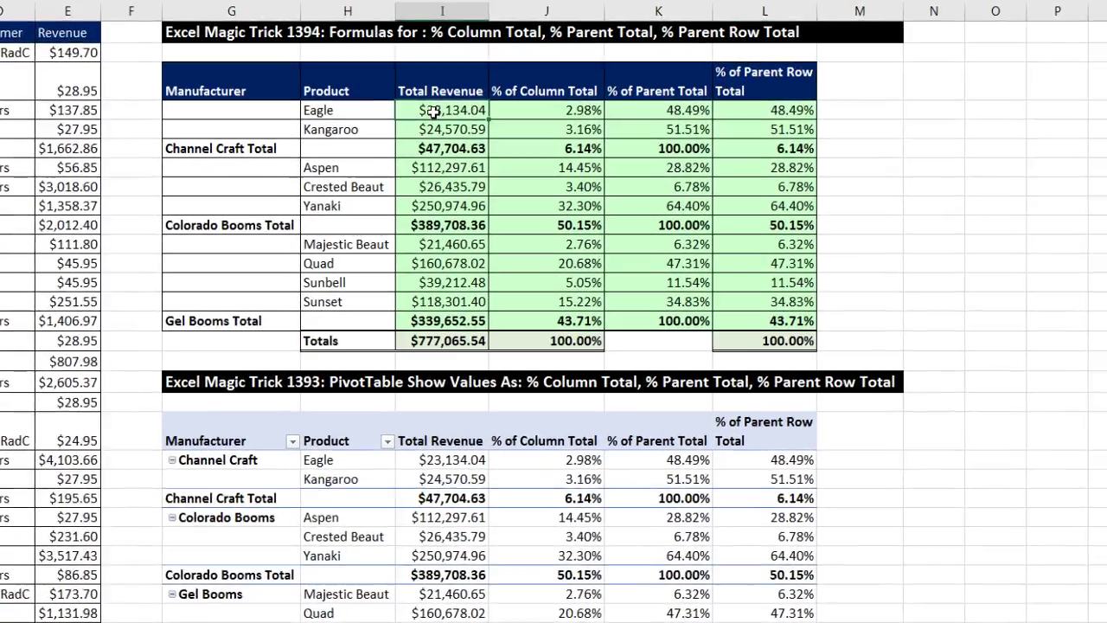
- Review the Eagle row's formulas for Total Revenue, % of Column Total, % of Parent Total and % of Parent Row Total
double_click(630, 88)
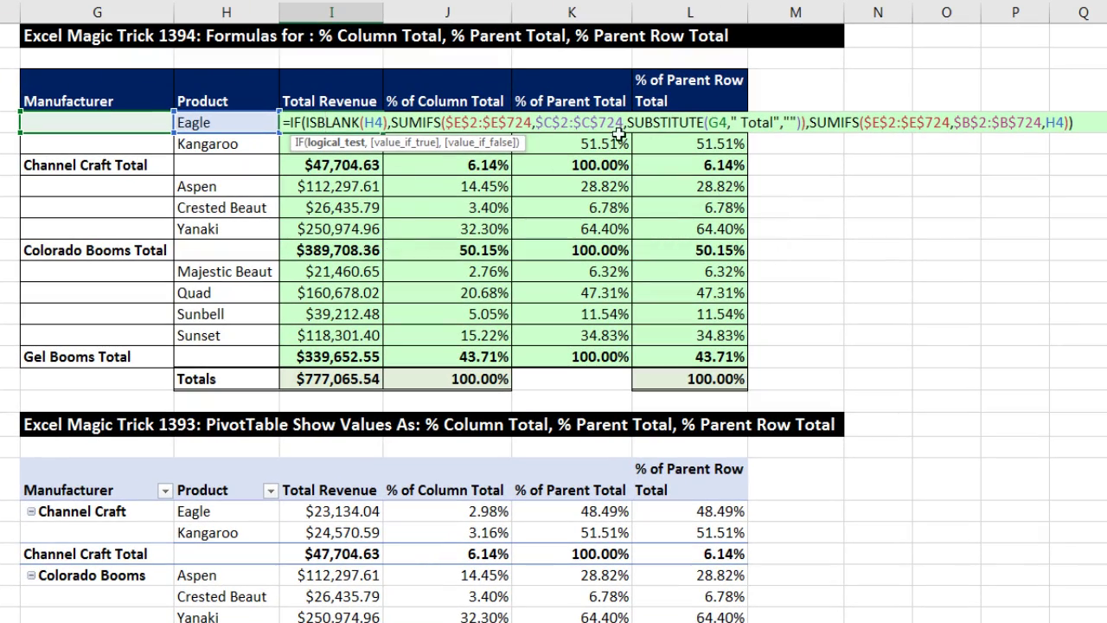
key("Escape")
double_click(425, 126)
key("Escape")
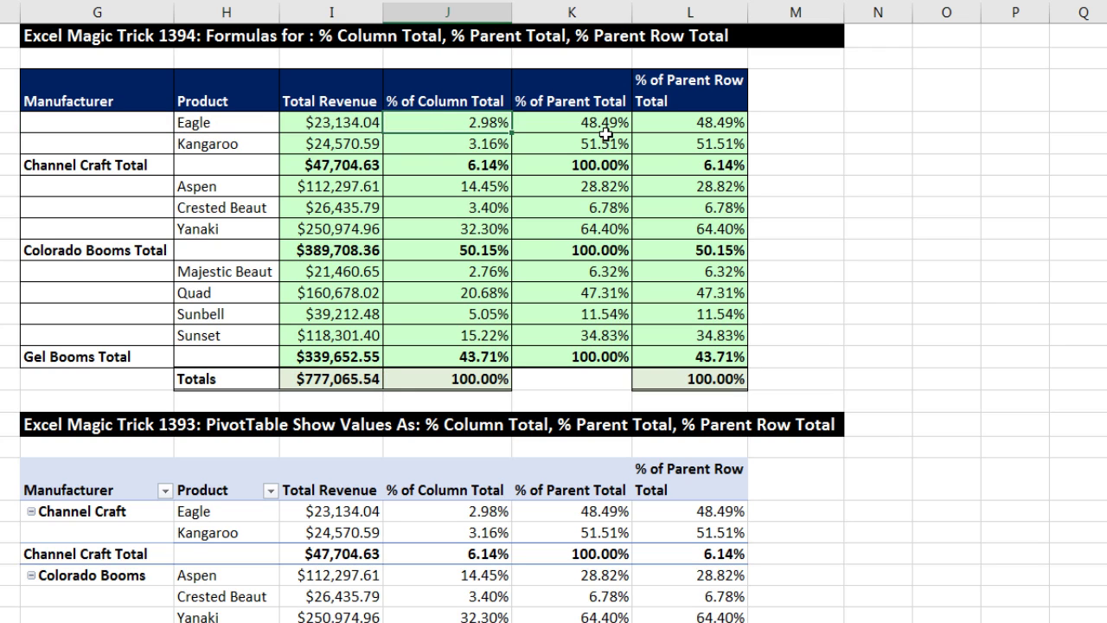
double_click(604, 129)
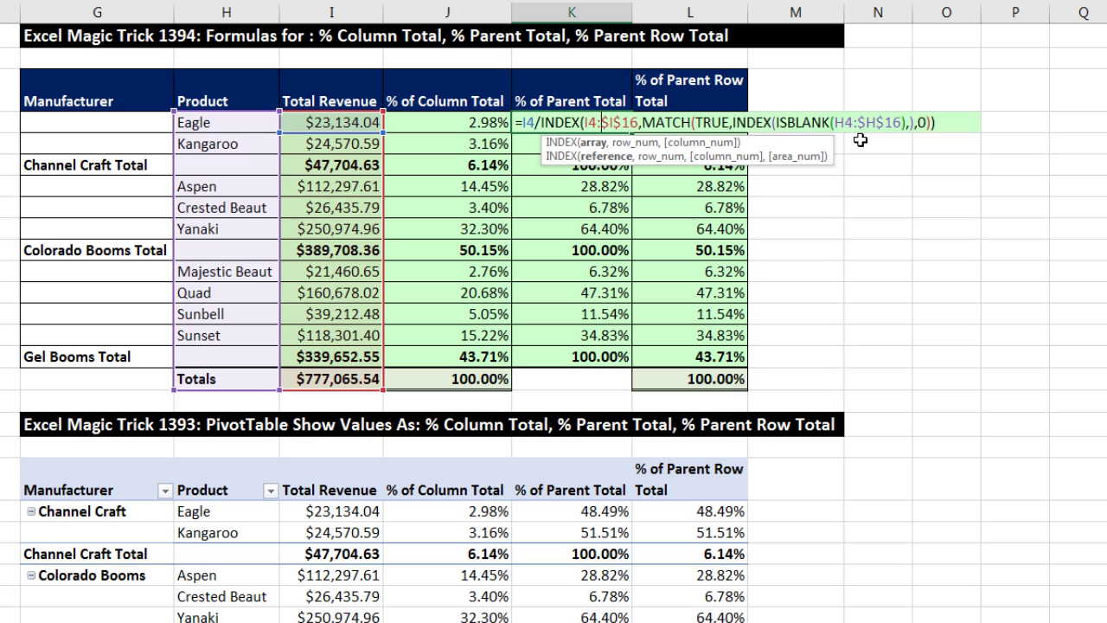
key("ctrl+Return")
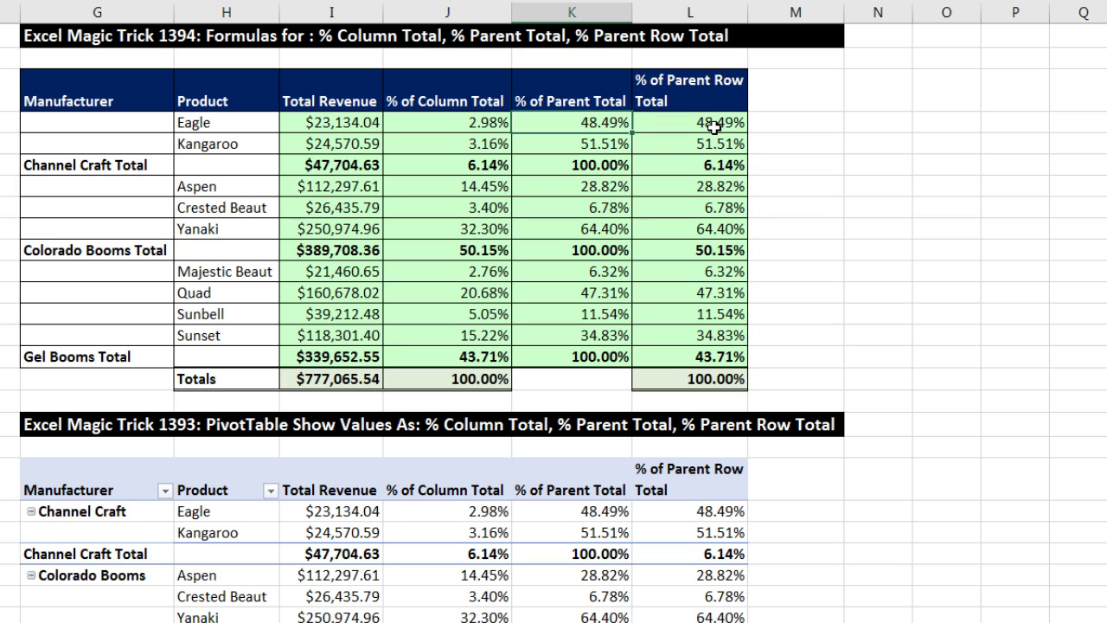
left_click(717, 122)
key("F2")
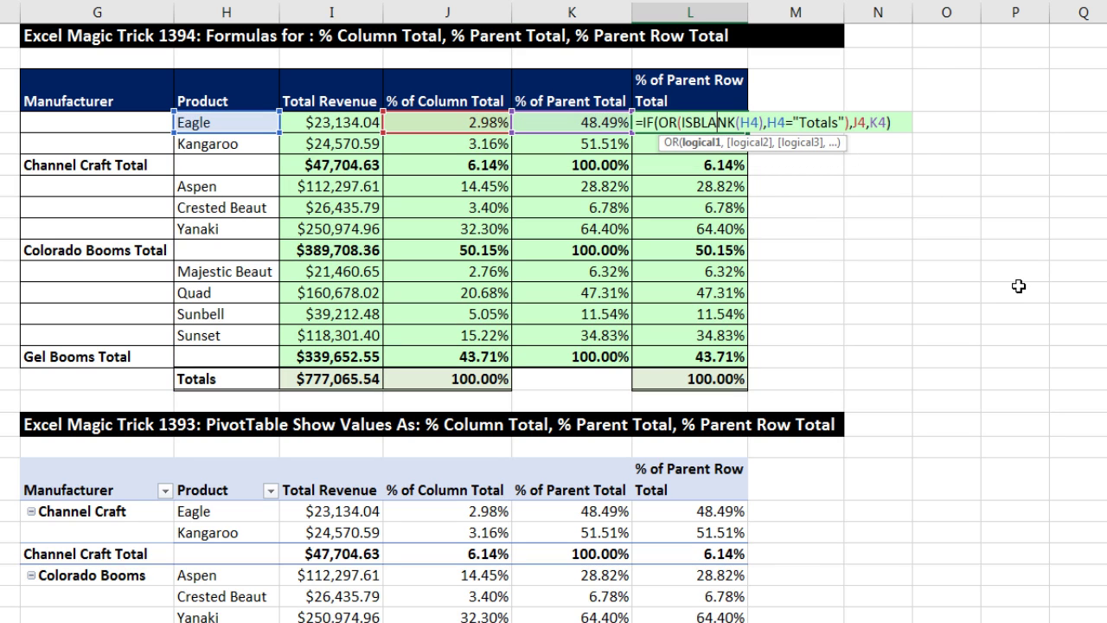